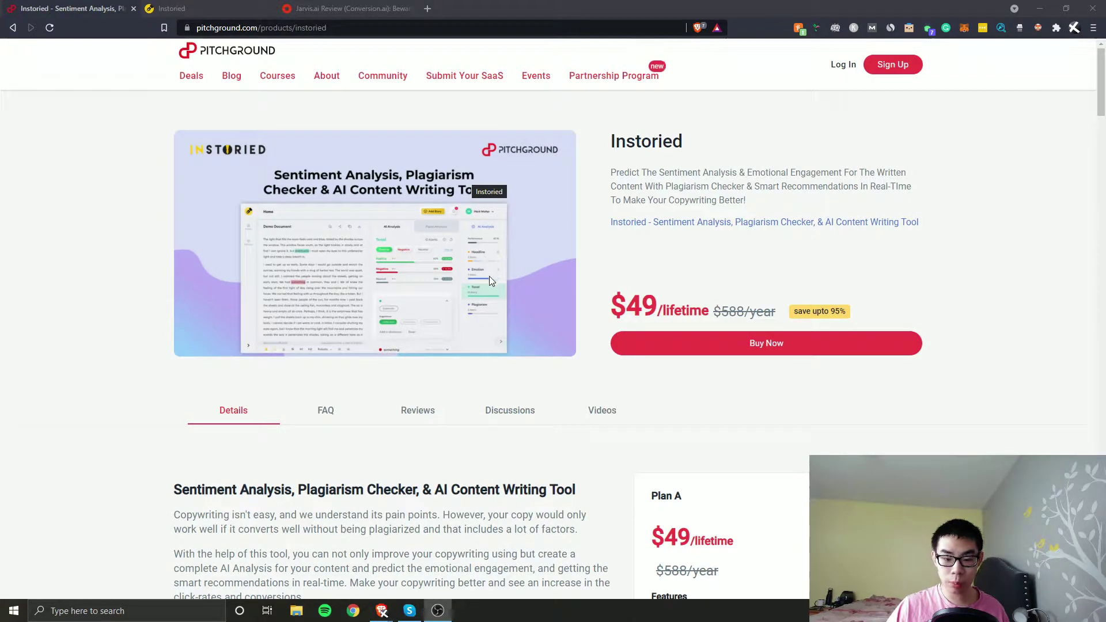
Examine the Instoried deal page, including lifetime pricing Plans A to D and the product details down to the footer
scroll(431, 287, "down", 10)
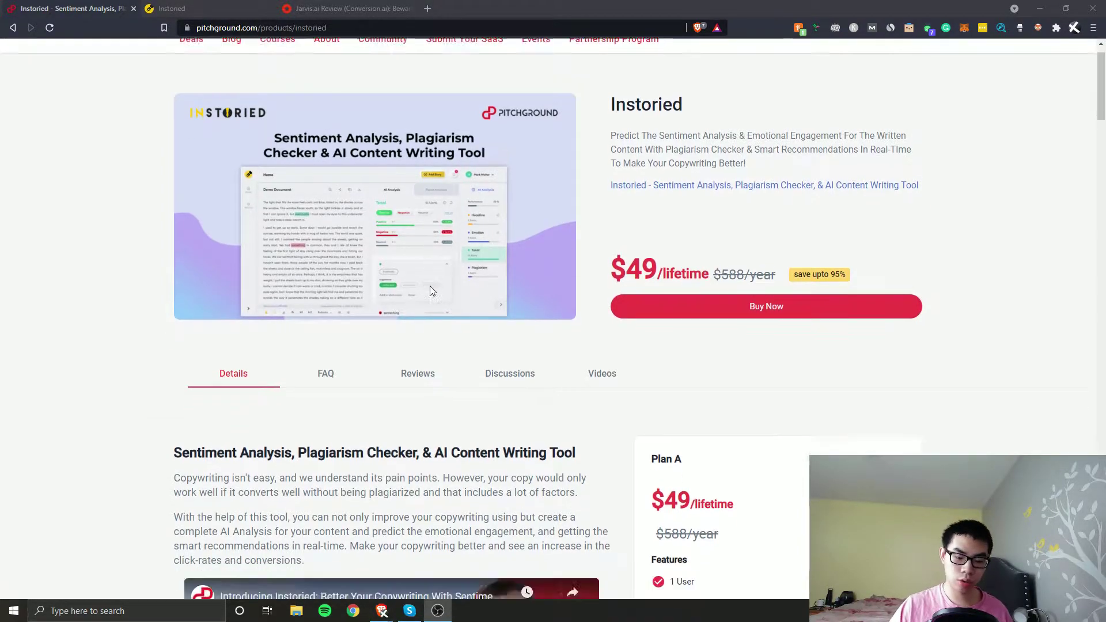
scroll(431, 288, "up", 5)
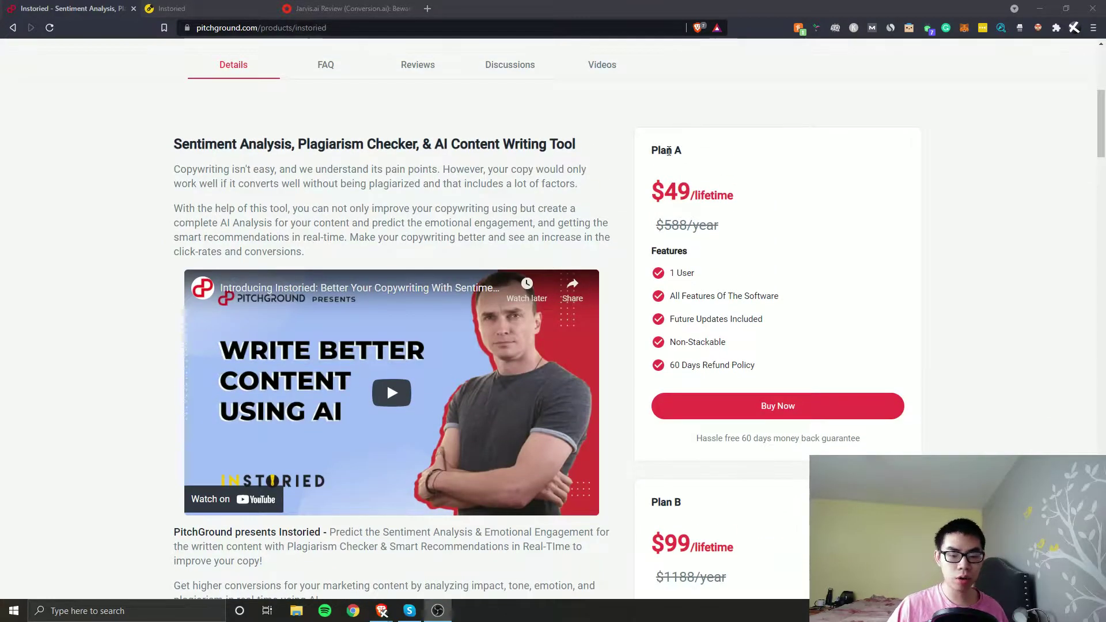
scroll(691, 184, "down", 17)
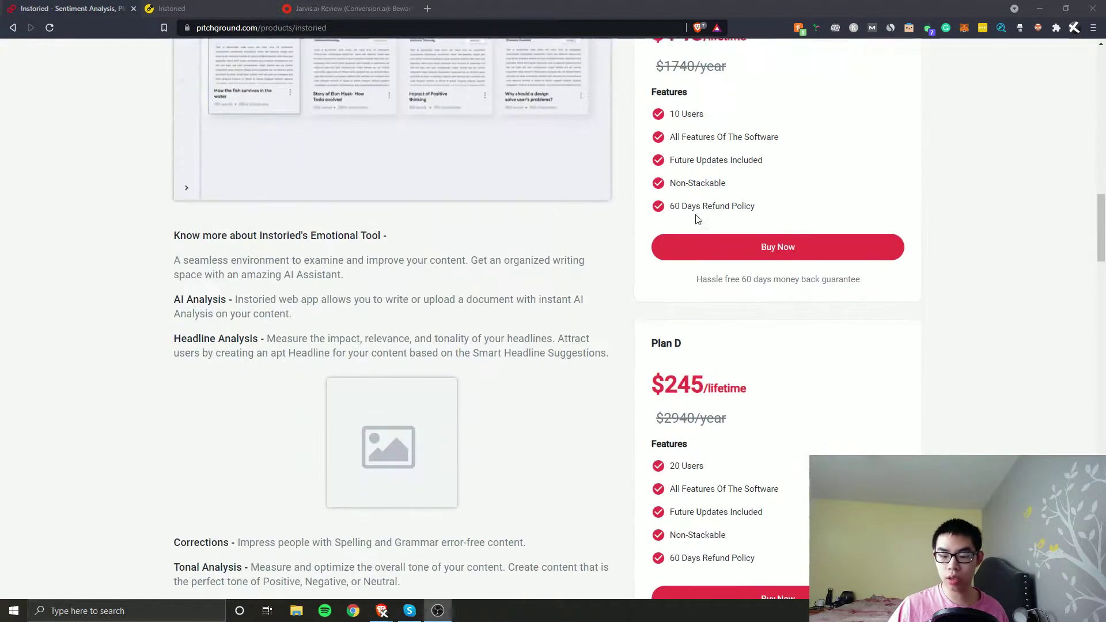
scroll(699, 214, "up", 17)
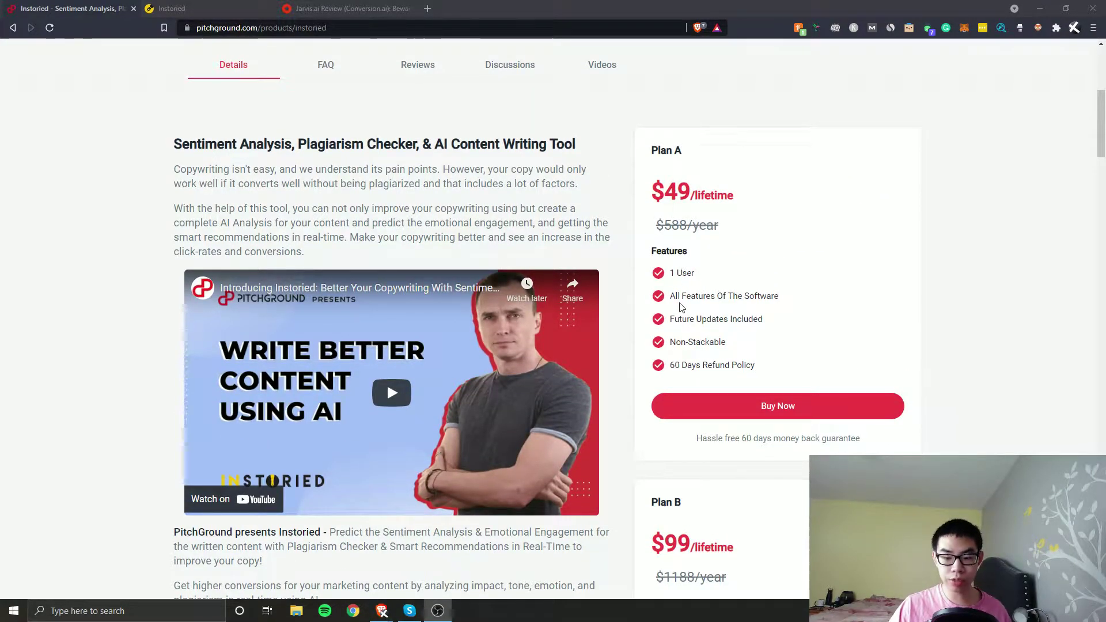
scroll(690, 331, "down", 1)
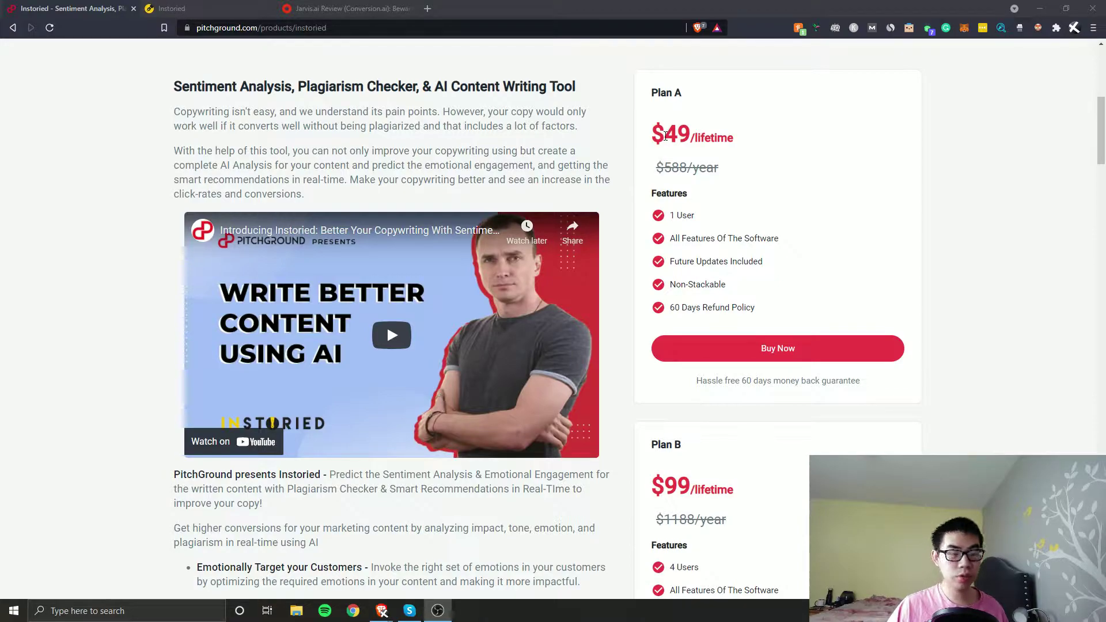
scroll(703, 251, "down", 4)
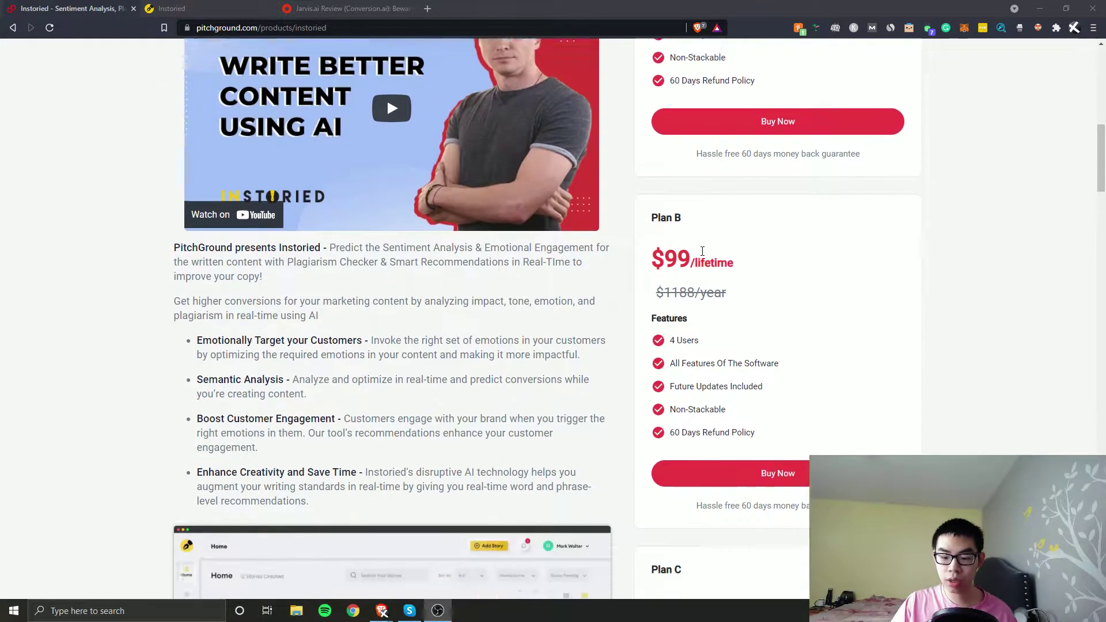
scroll(702, 251, "down", 1)
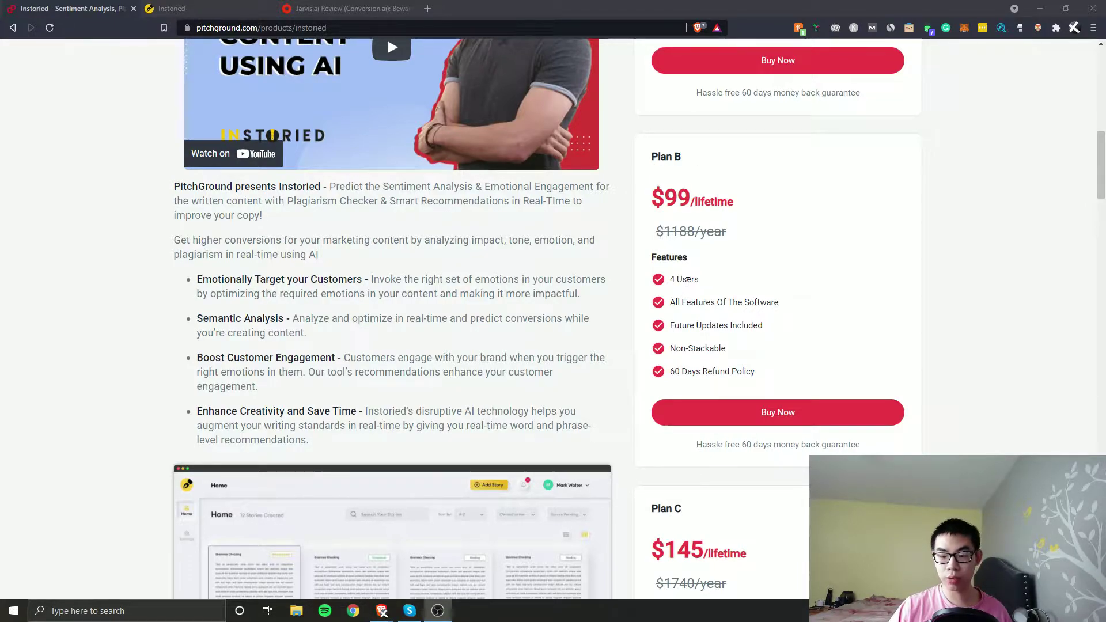
scroll(668, 162, "down", 5)
scroll(684, 303, "down", 6)
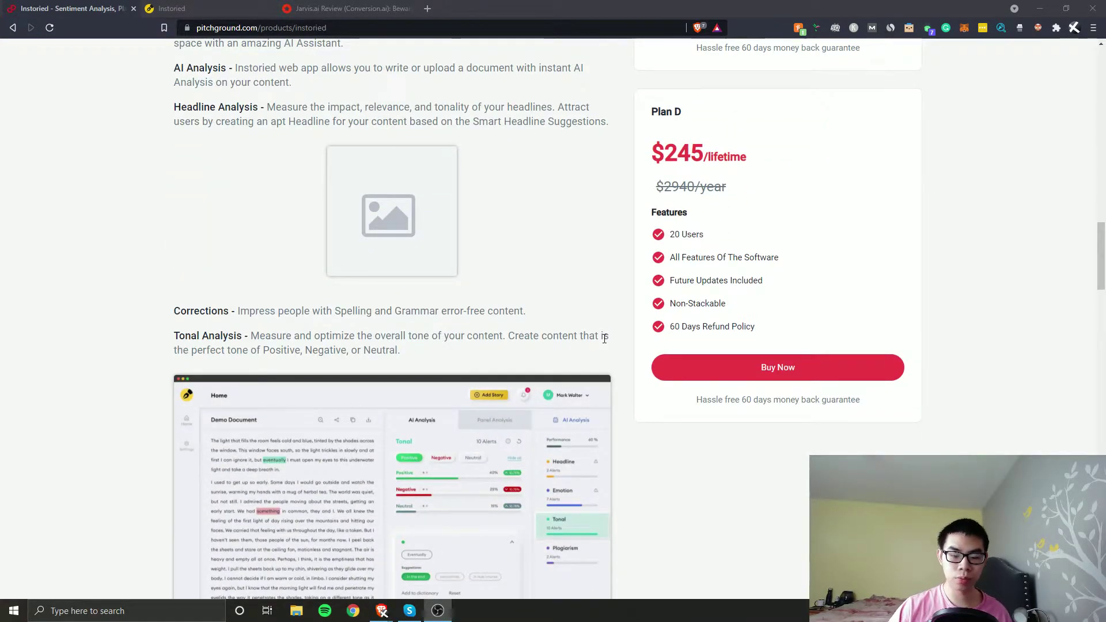
scroll(530, 293, "down", 5)
scroll(529, 291, "down", 20)
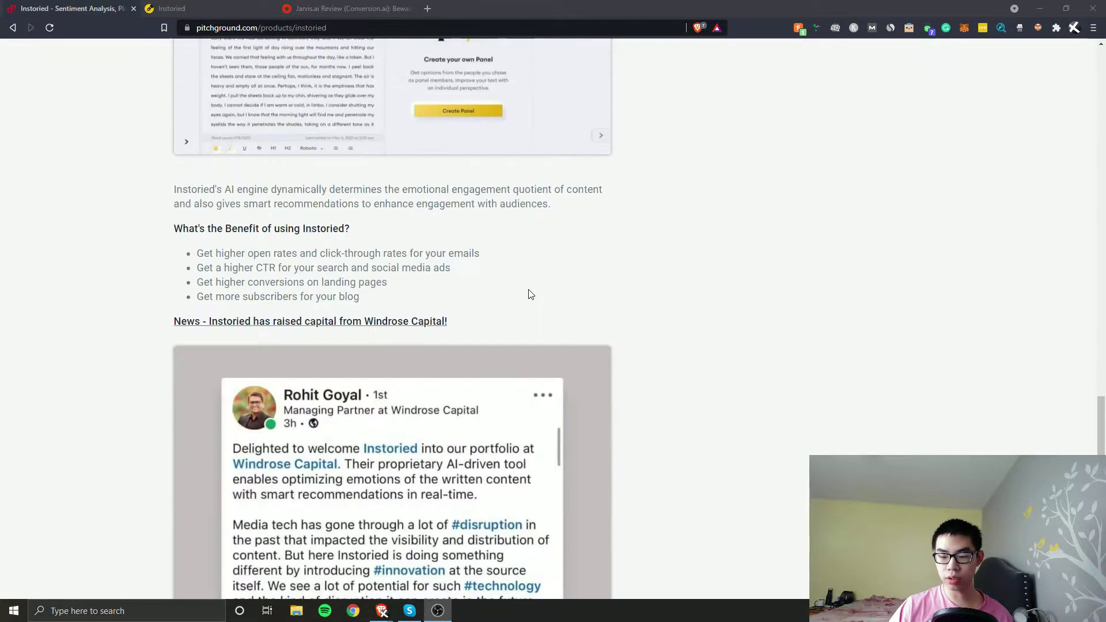
scroll(651, 335, "down", 4)
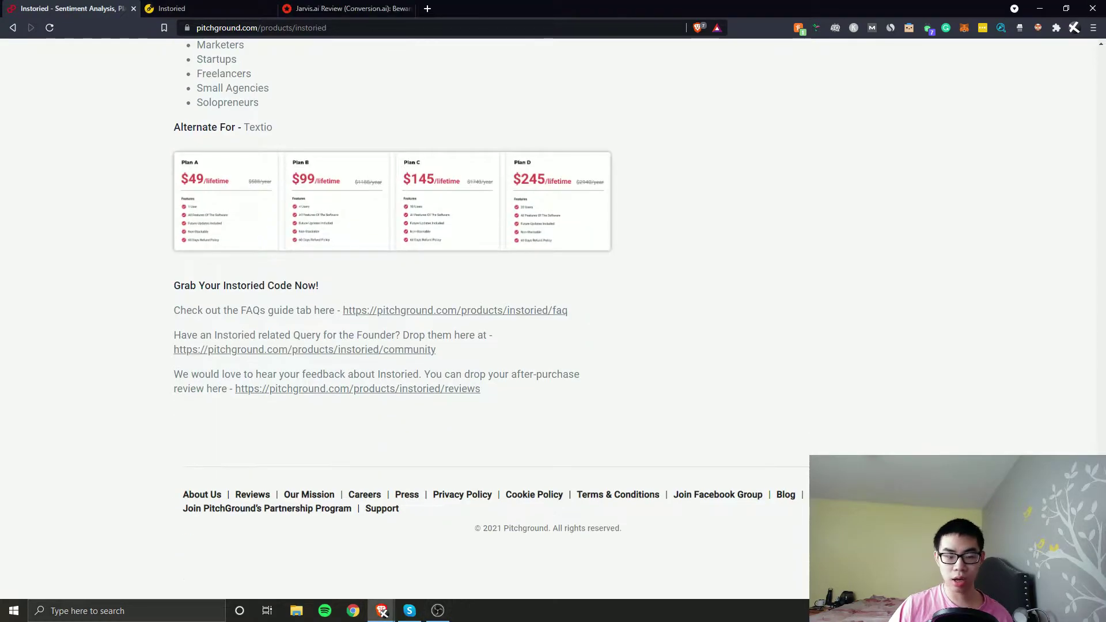
left_click_drag(1099, 564, 1102, 124)
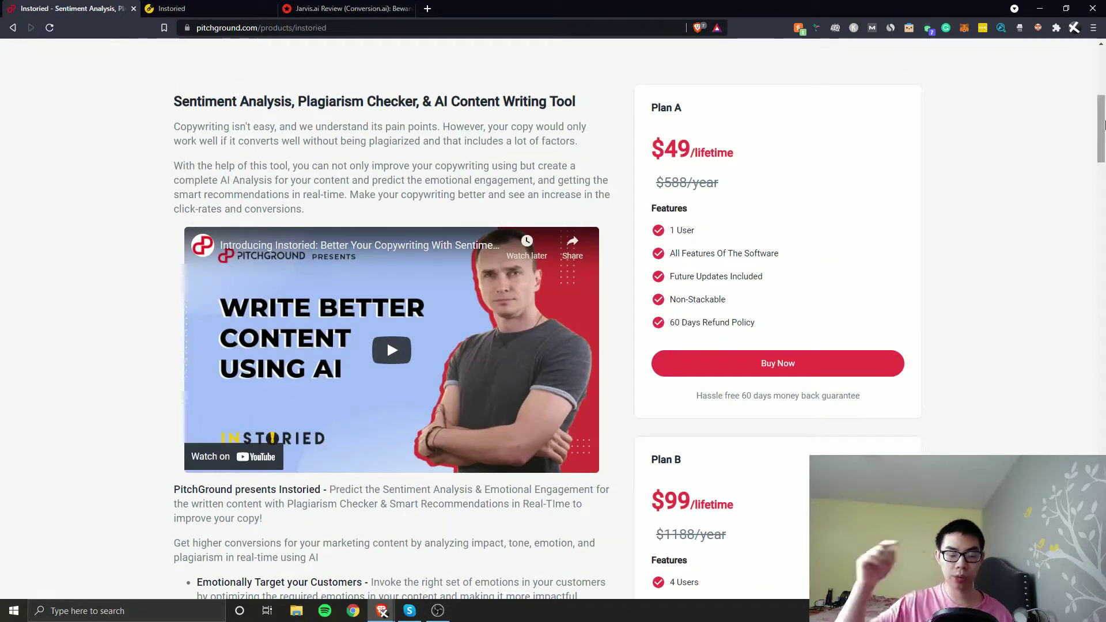
scroll(227, 83, "up", 7)
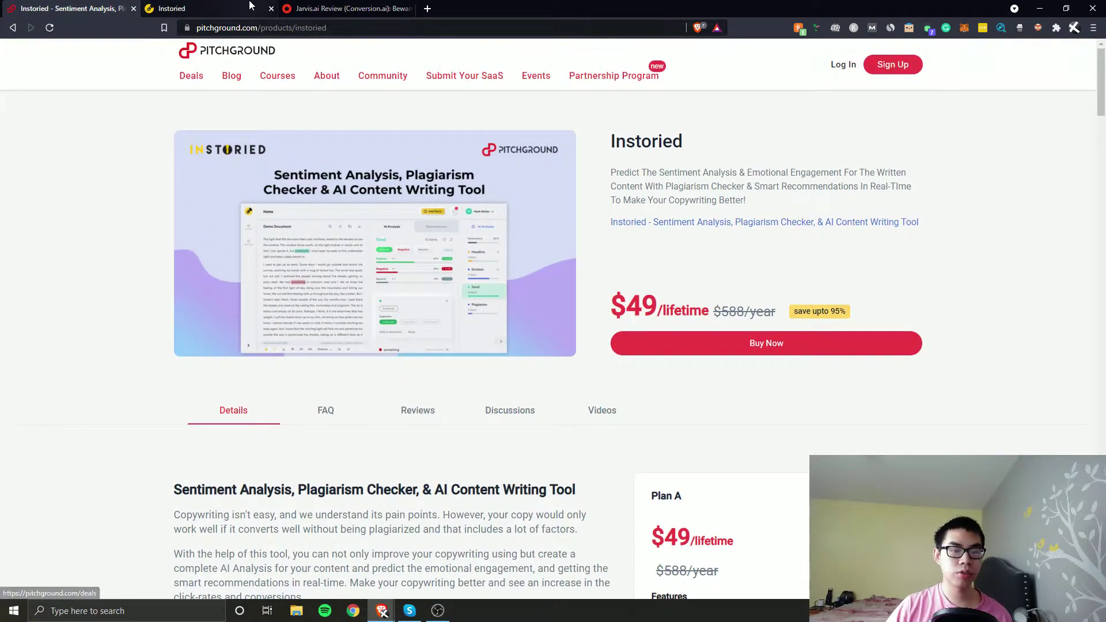
Switch to the Instoried web app and create a new blank document
left_click(202, 9)
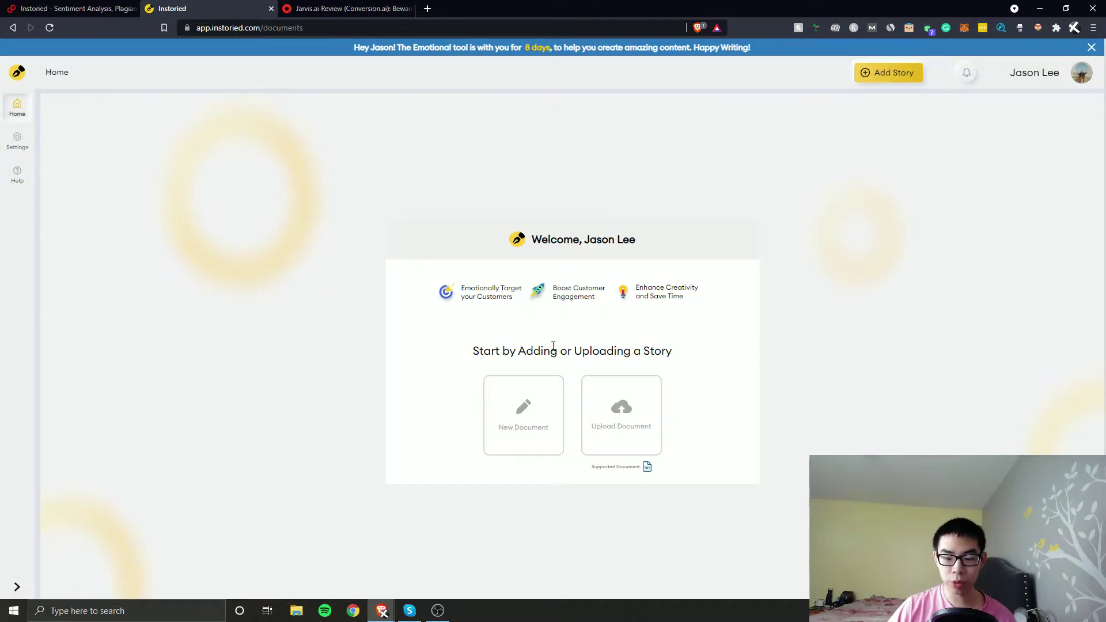
scroll(500, 189, "down", 1)
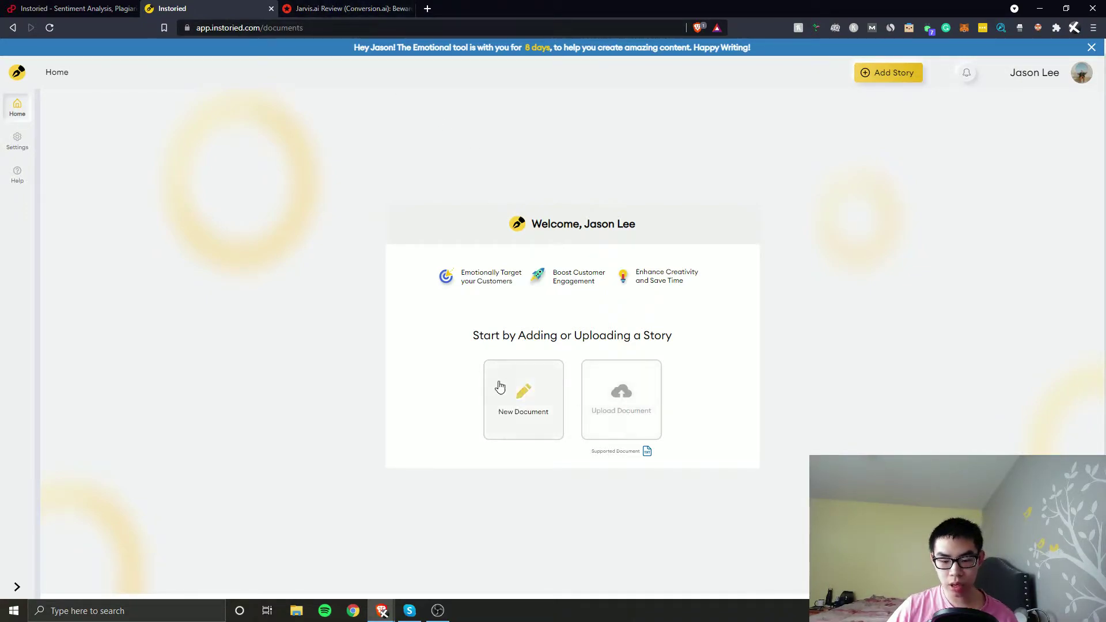
left_click(625, 395)
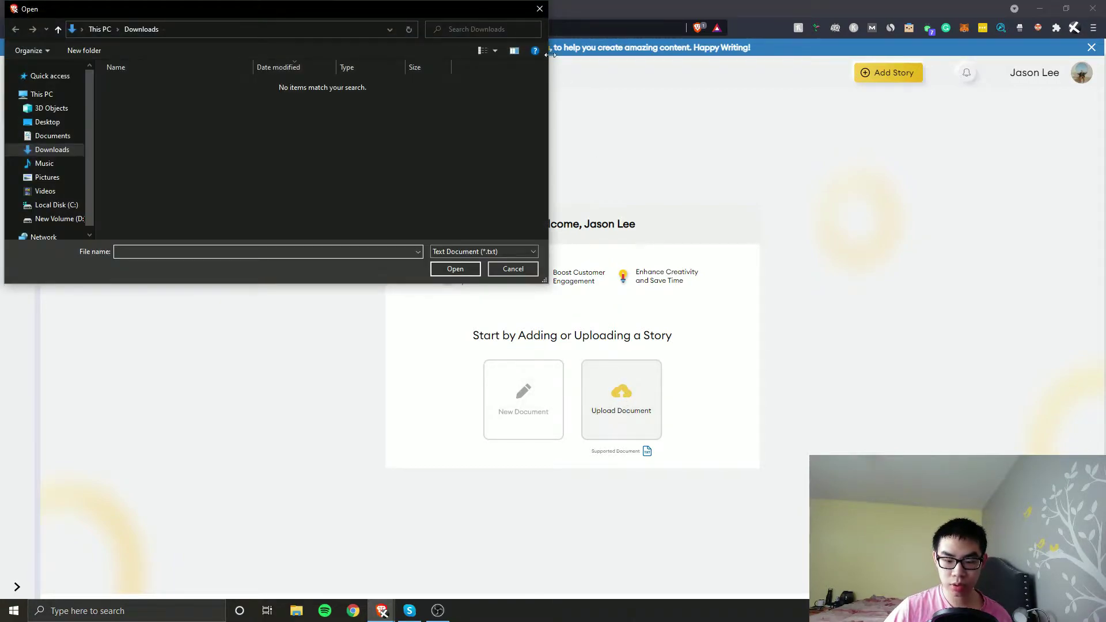
key("Escape")
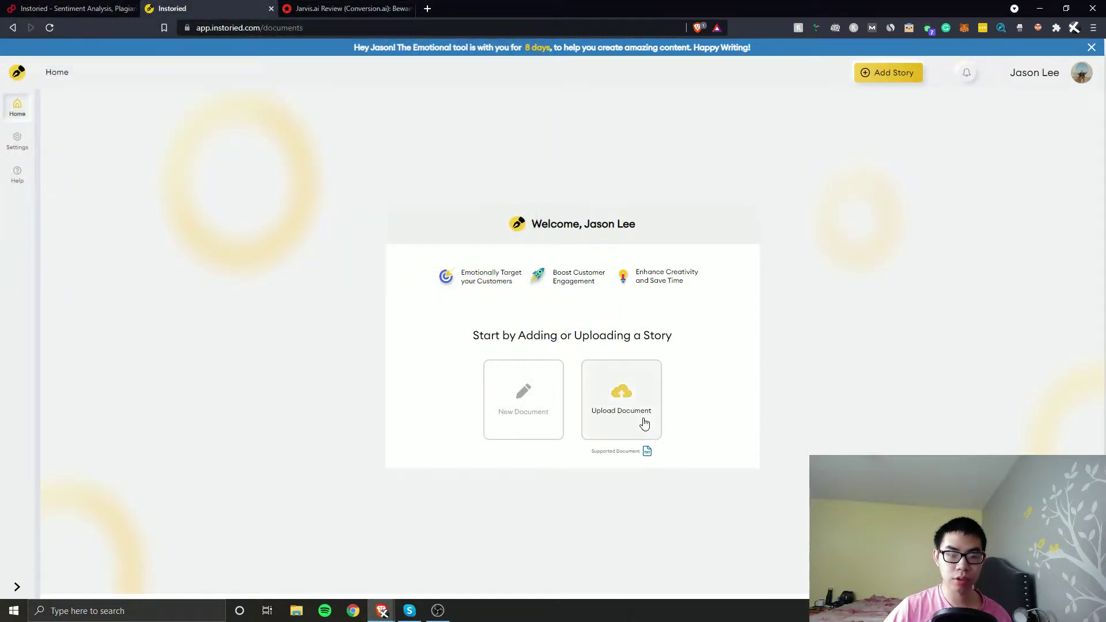
left_click(524, 395)
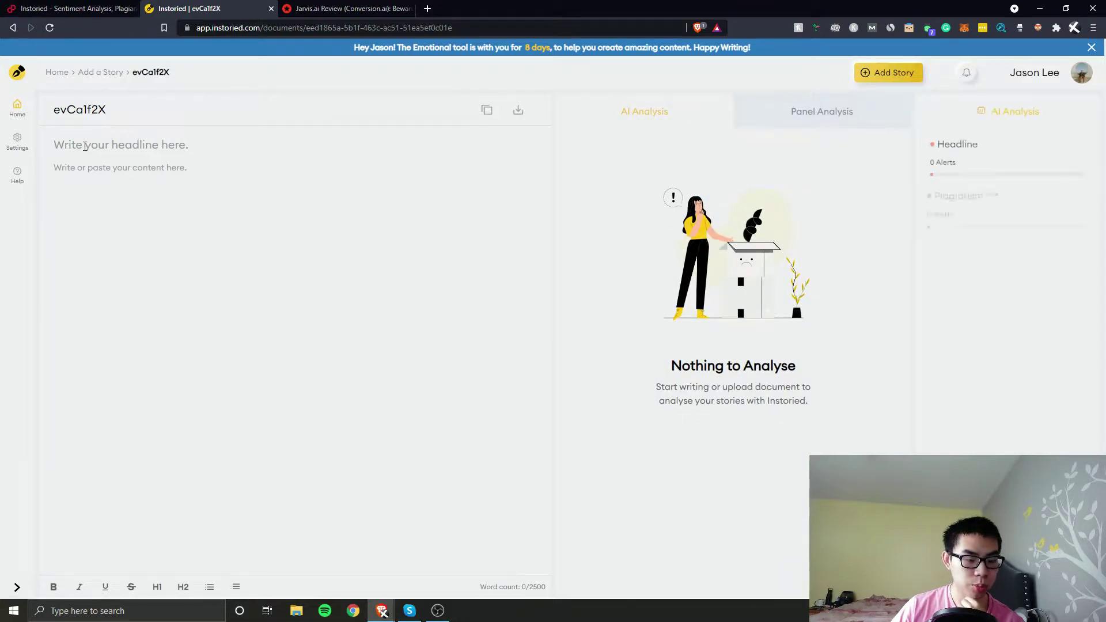
Rename the document as "Jarvis.ai Review"
left_click(81, 110)
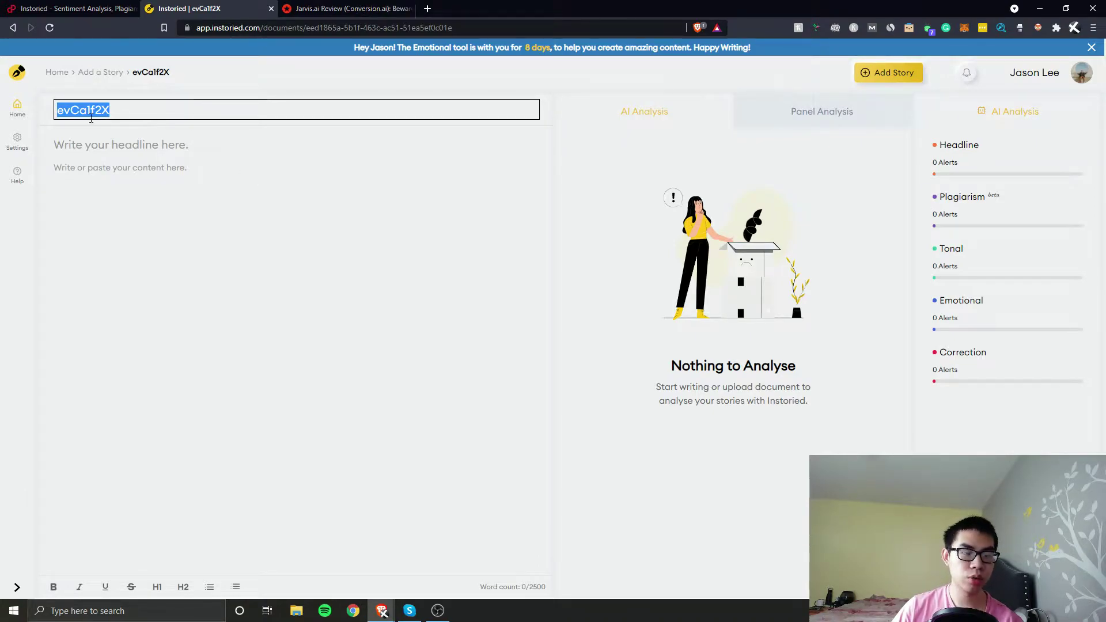
left_click(93, 111)
double_click(93, 112)
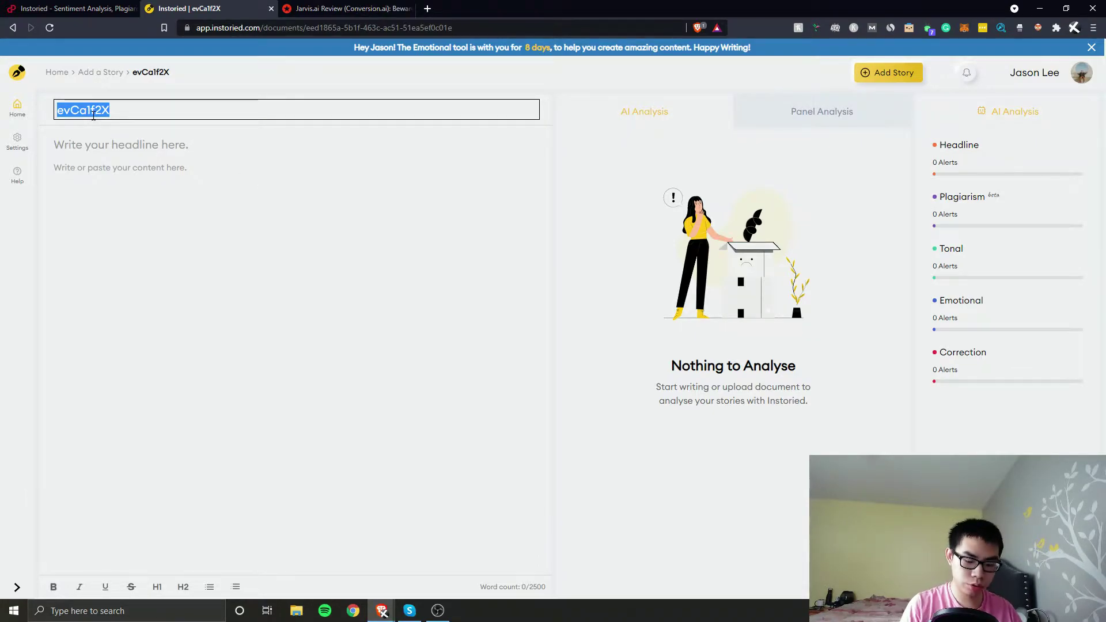
key("BackSpace")
type("Jarv")
key("BackSpace")
key("BackSpace")
key("BackSpace")
key("BackSpace")
type("JK")
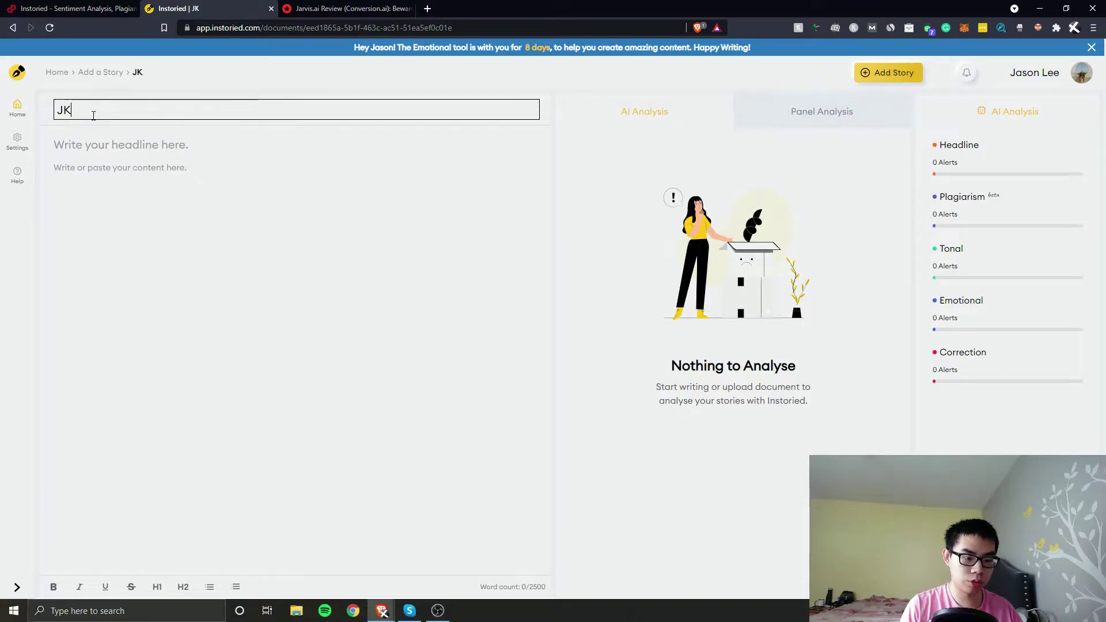
key("BackSpace")
type("arvis.ai")
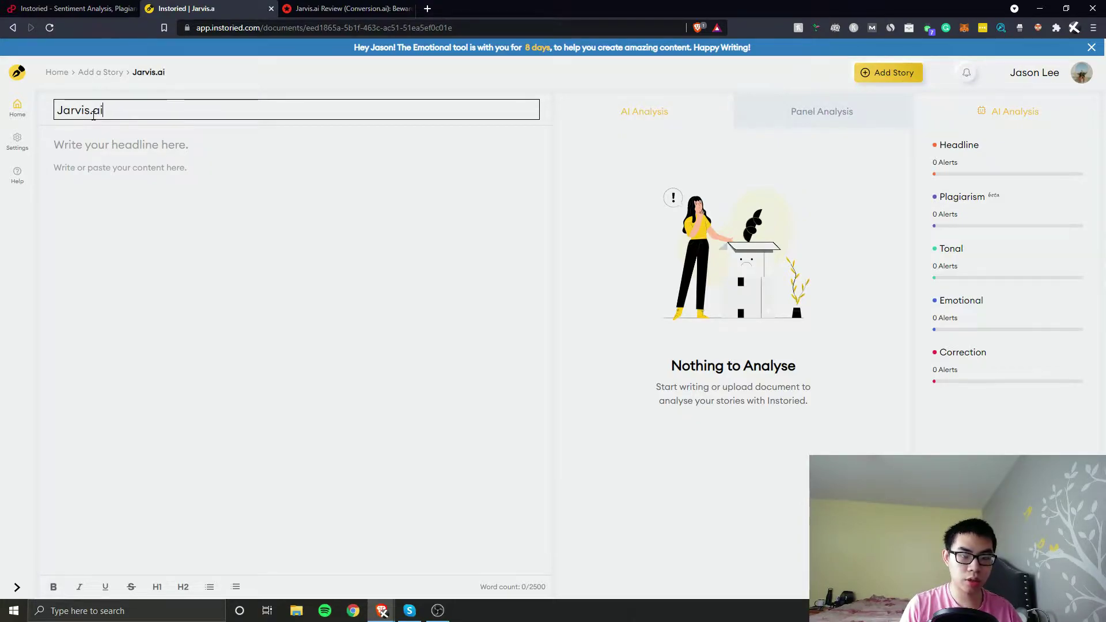
type(" Review")
Paste the copied Jarvis.ai review article into the document body
left_click(184, 362)
key("ctrl+v")
scroll(184, 362, "down", 5)
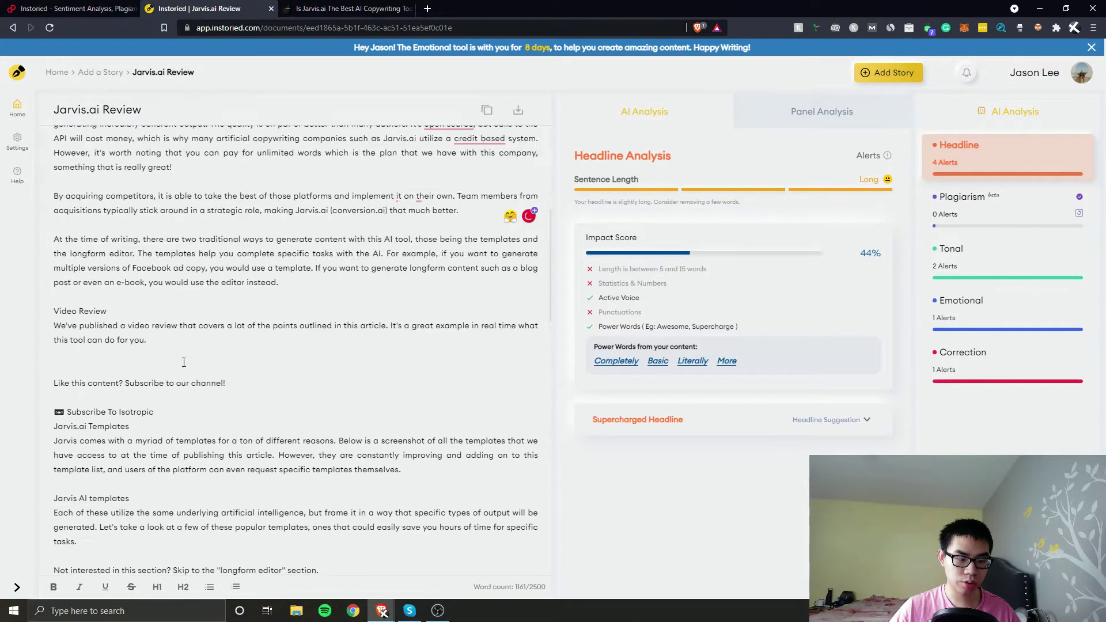
scroll(184, 362, "up", 6)
scroll(184, 361, "down", 8)
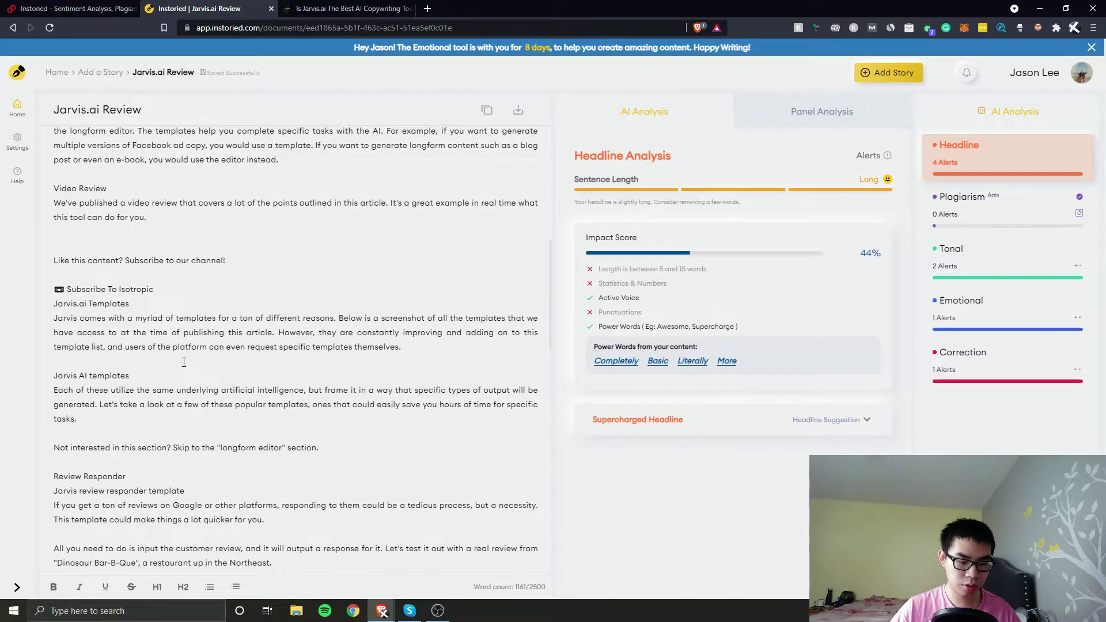
scroll(184, 362, "up", 8)
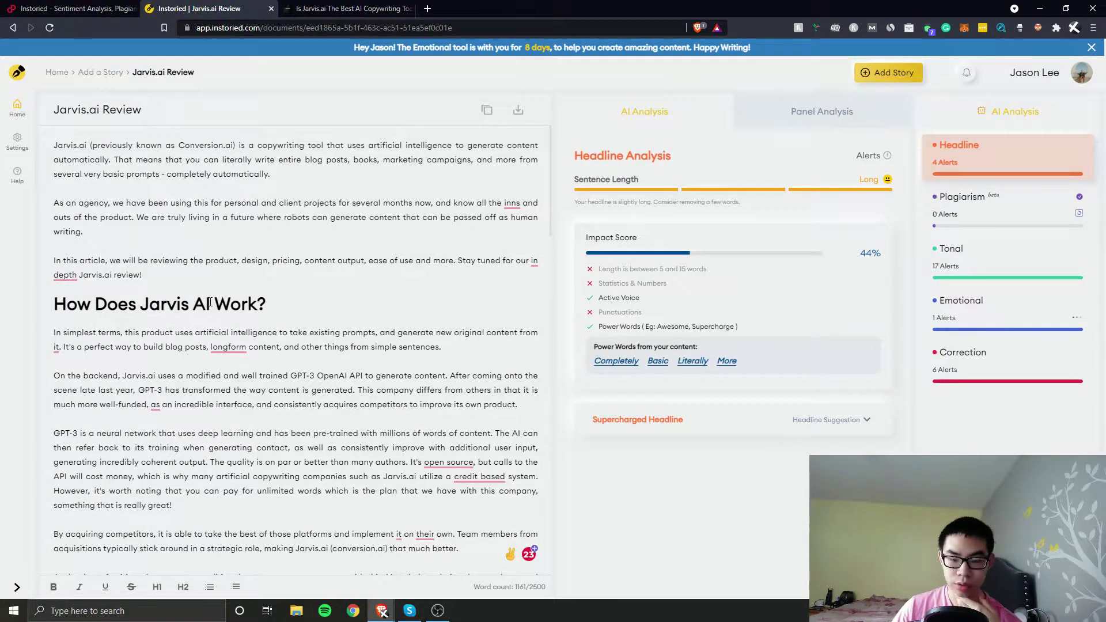
Try to shorten the "How Does Jarvis AI Work?" heading by removing "AI Work?", and undo the deletion
scroll(211, 302, "down", 10)
scroll(213, 297, "up", 5)
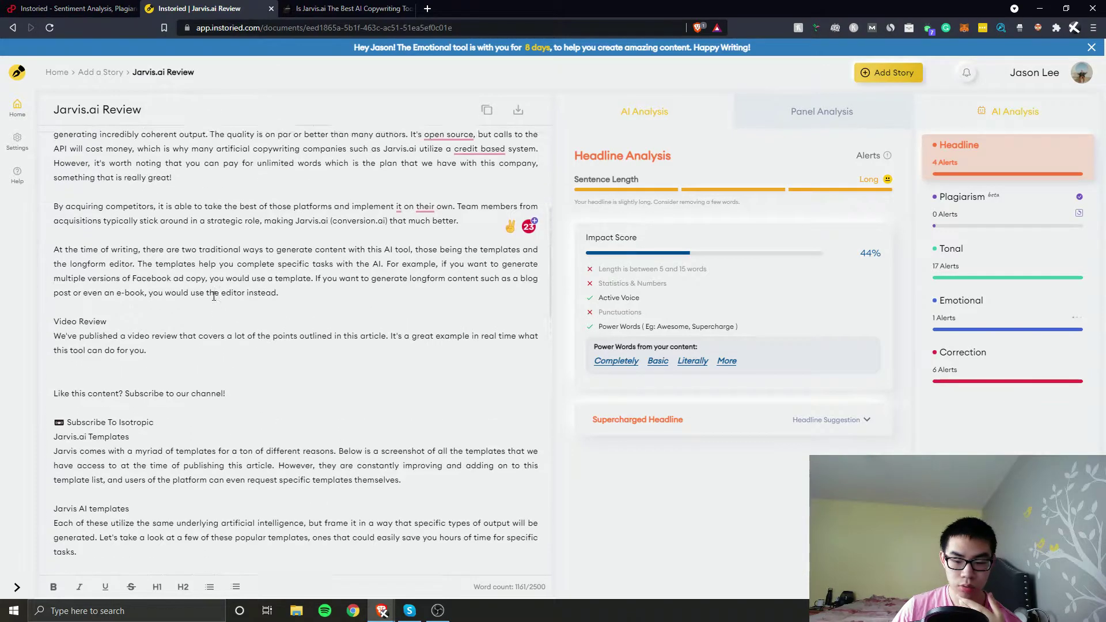
scroll(213, 296, "up", 5)
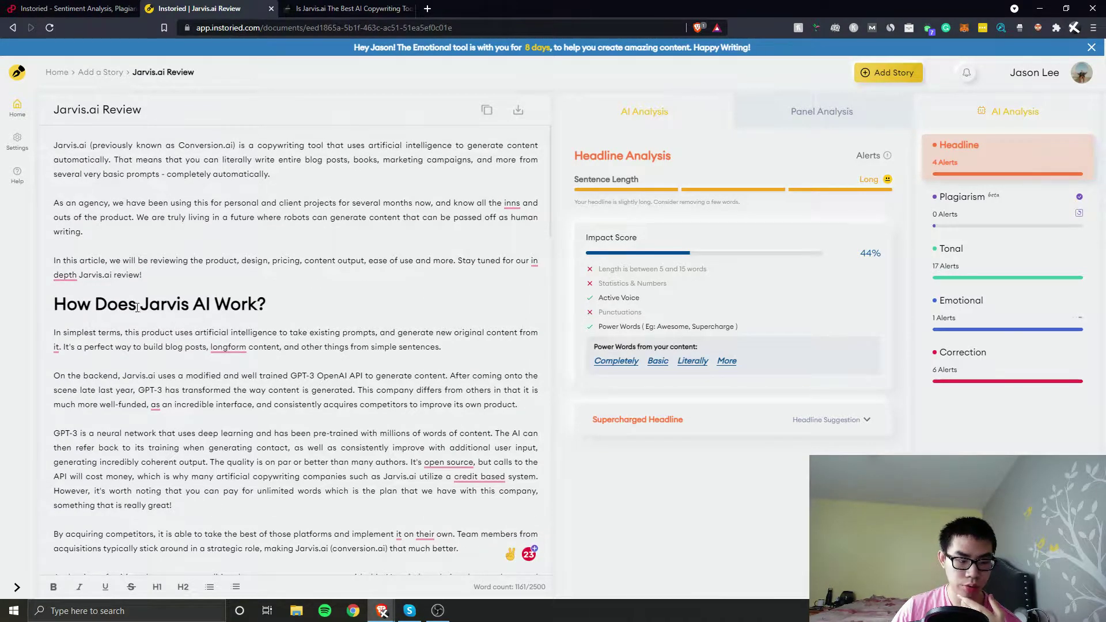
left_click(137, 307)
scroll(149, 365, "down", 20)
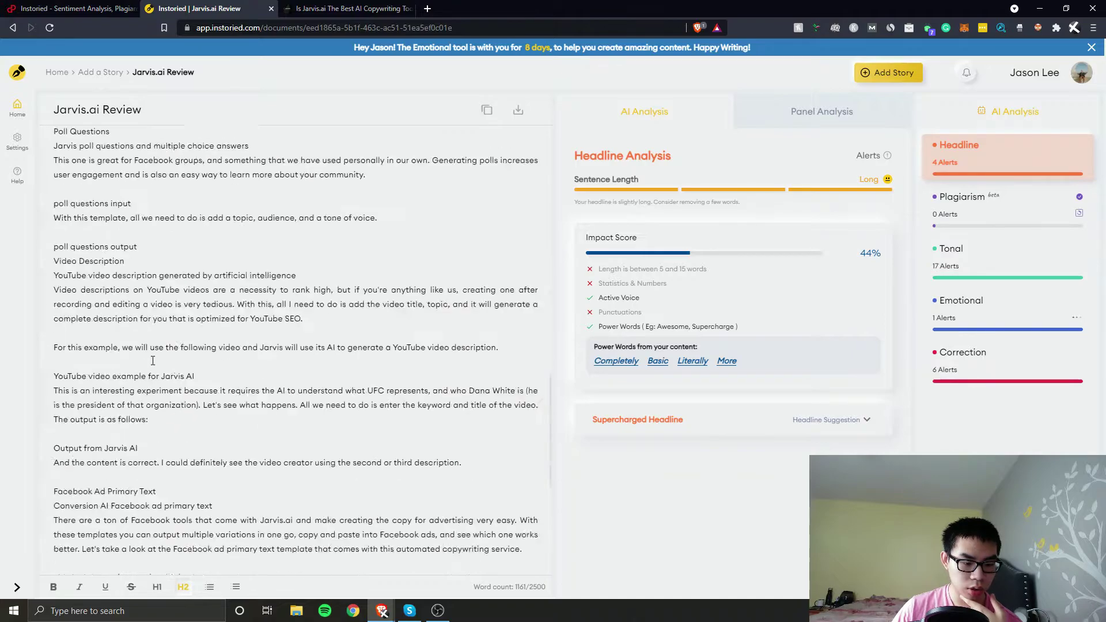
scroll(189, 337, "up", 20)
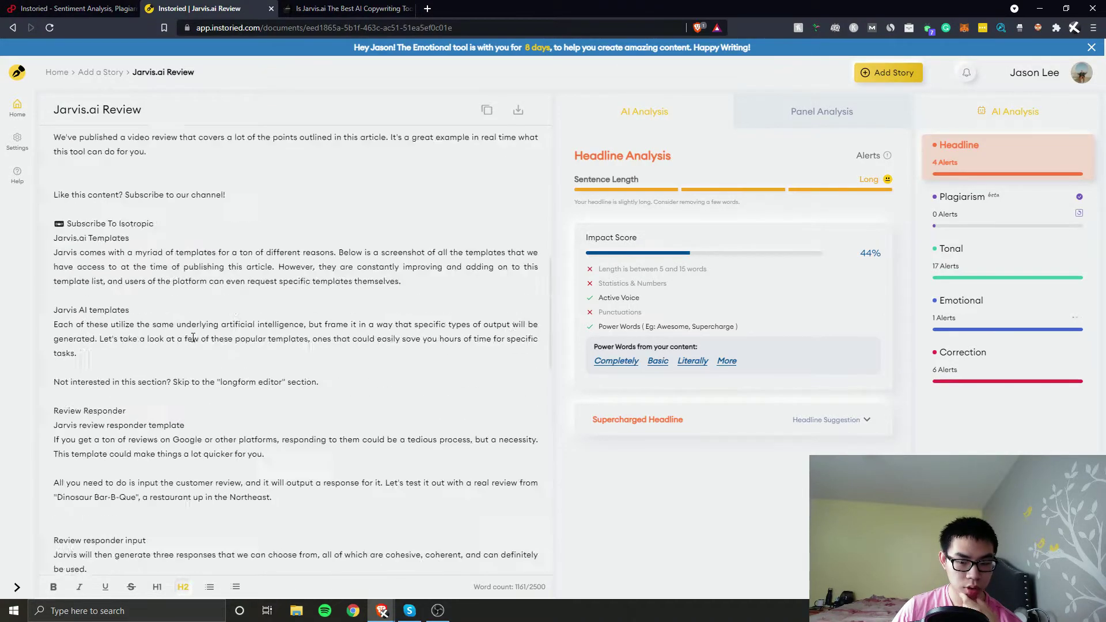
left_click_drag(279, 305, 190, 305)
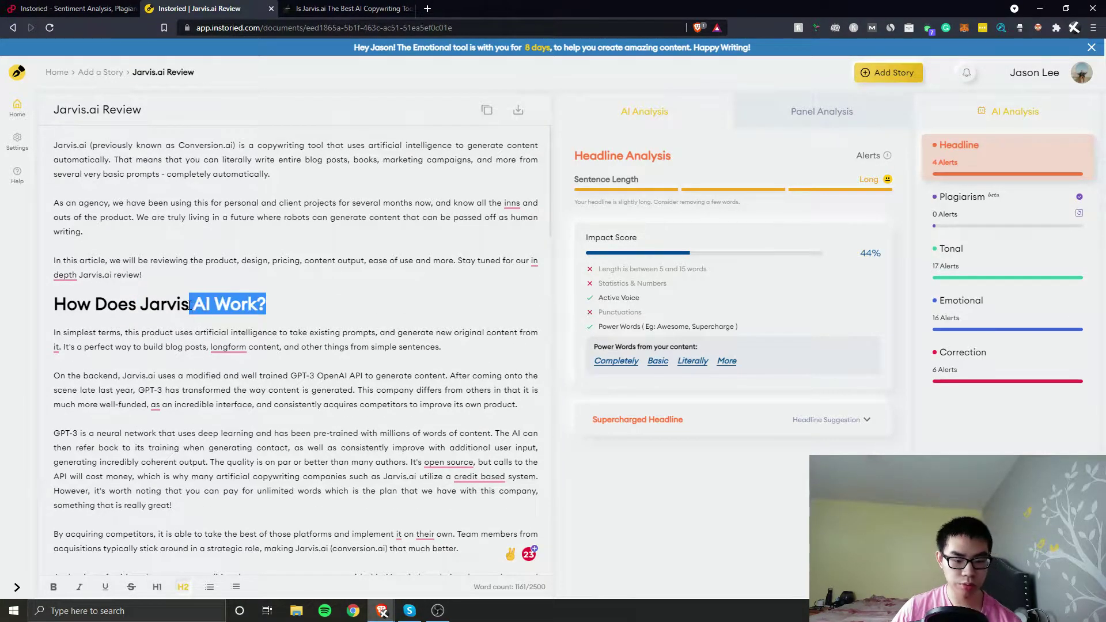
key("BackSpace")
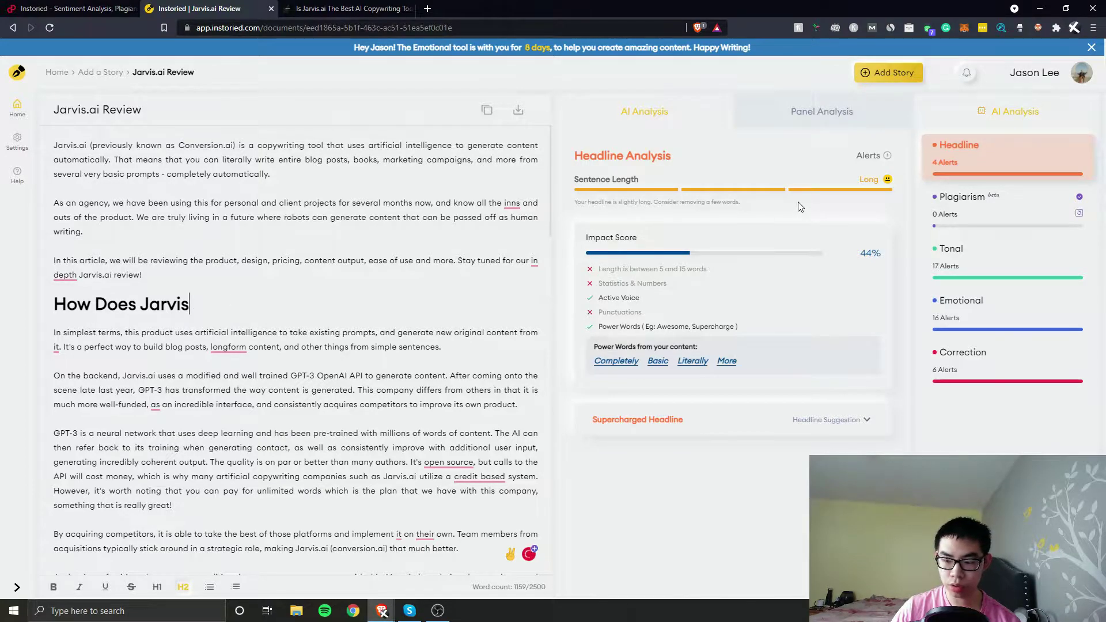
key("ctrl+z")
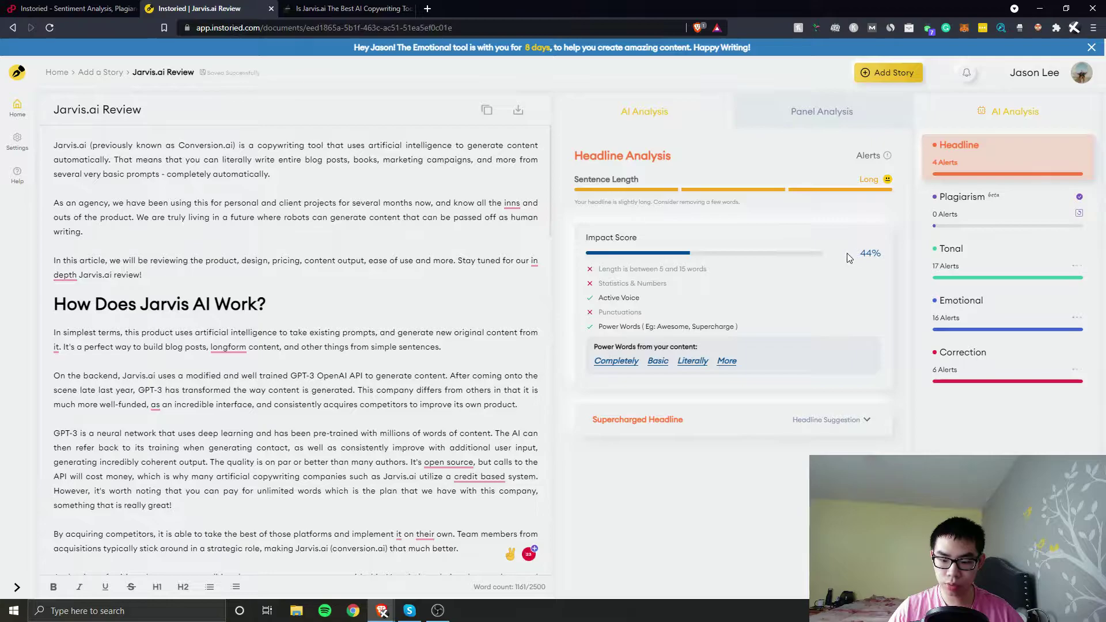
Generate a Supercharged Headline suggestion for the article from the headline analysis
left_click(680, 424)
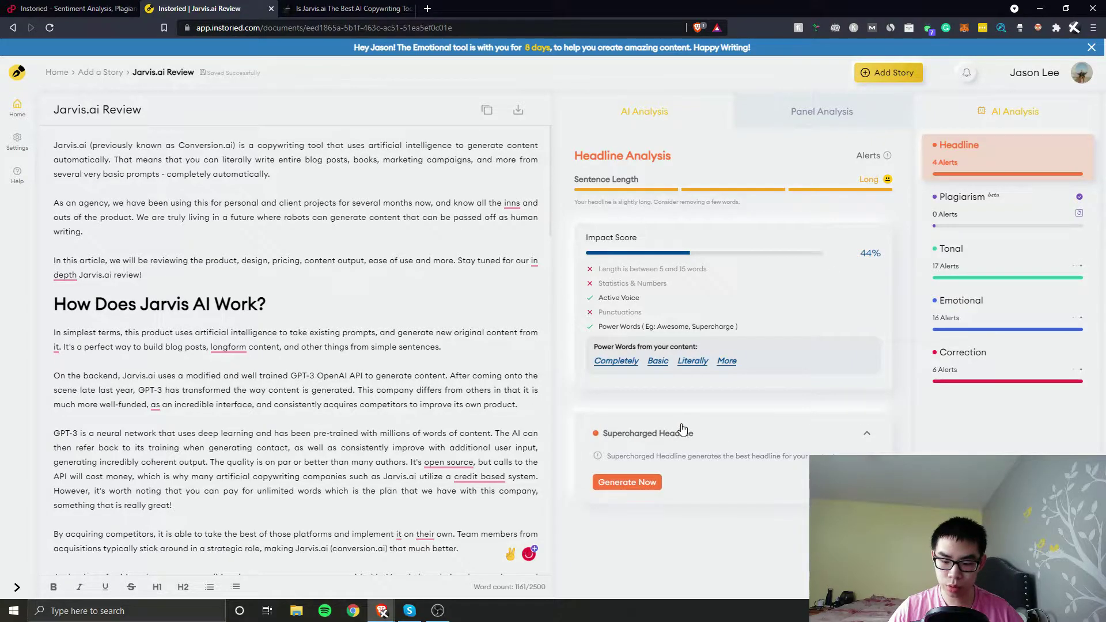
left_click(637, 483)
scroll(363, 431, "up", 20)
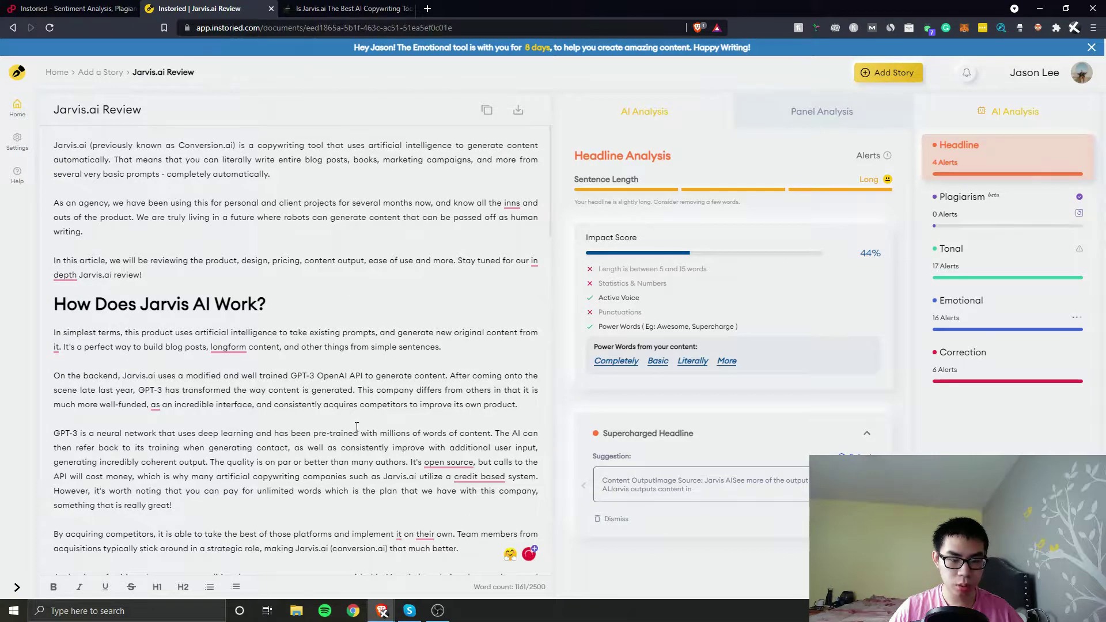
Insert the line "Jarvis.ai Review" above the article's first paragraph and format it as an H2 heading
left_click(54, 146)
key("Return")
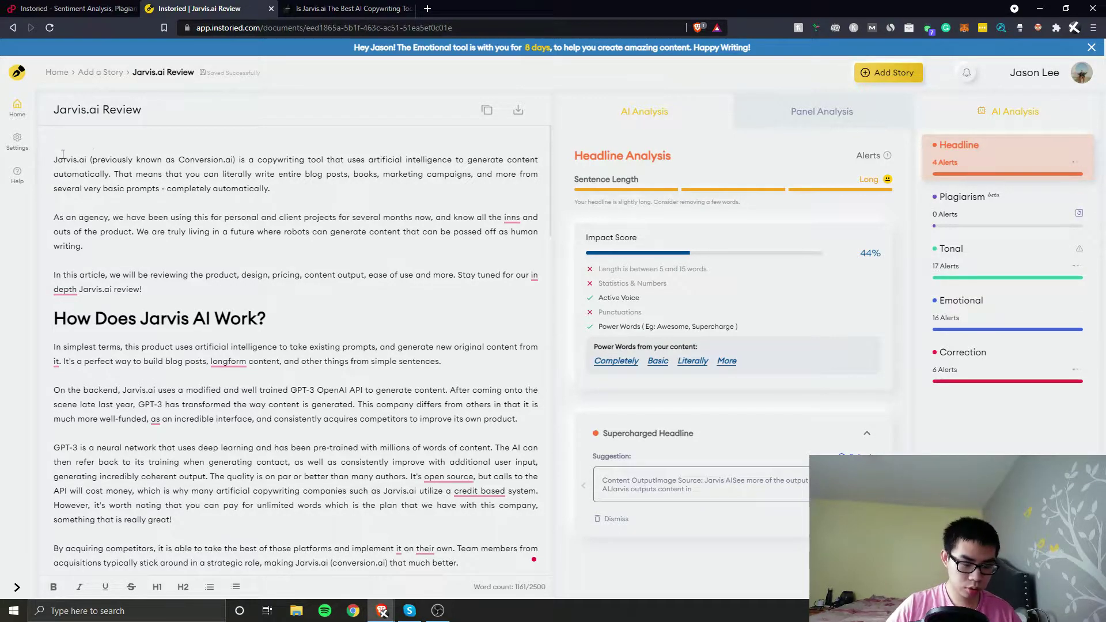
type("Jarvis")
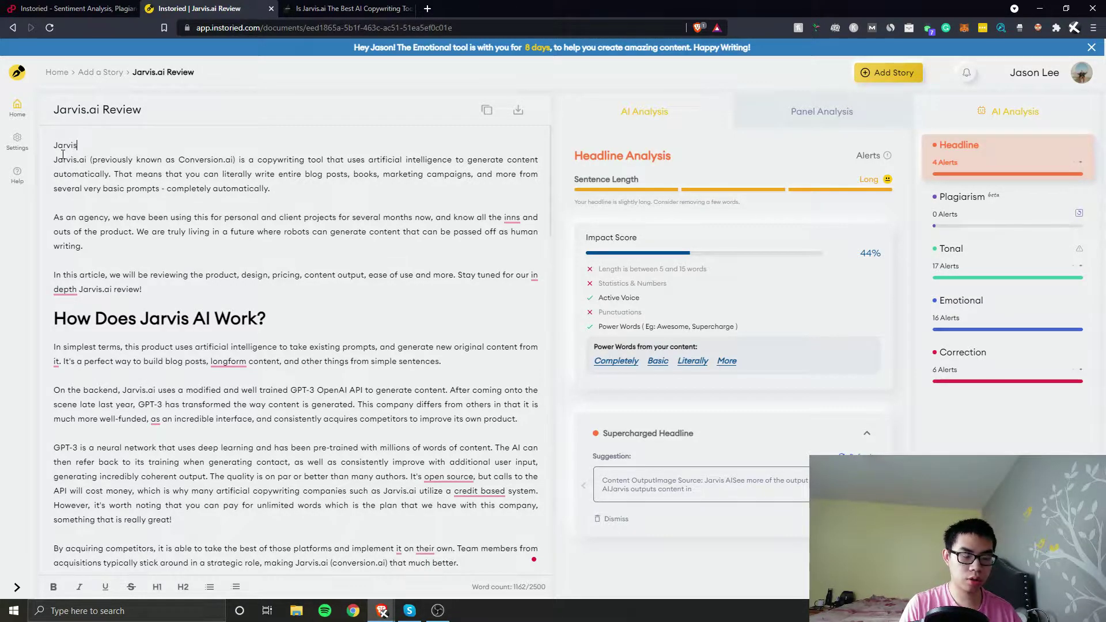
type(".ai Review")
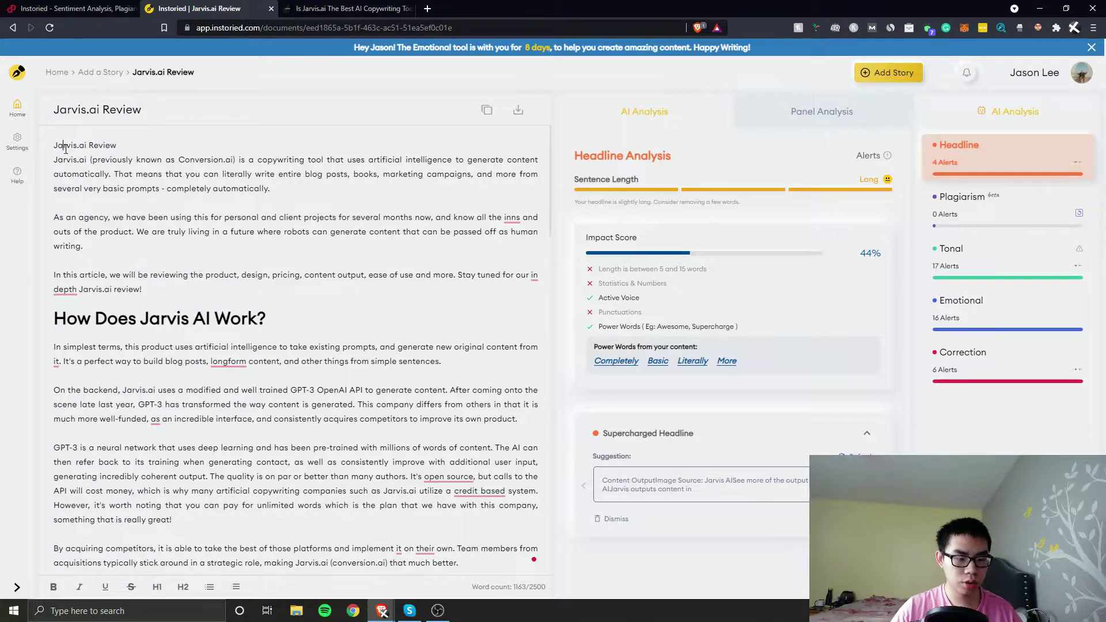
triple_click(65, 149)
left_click(184, 593)
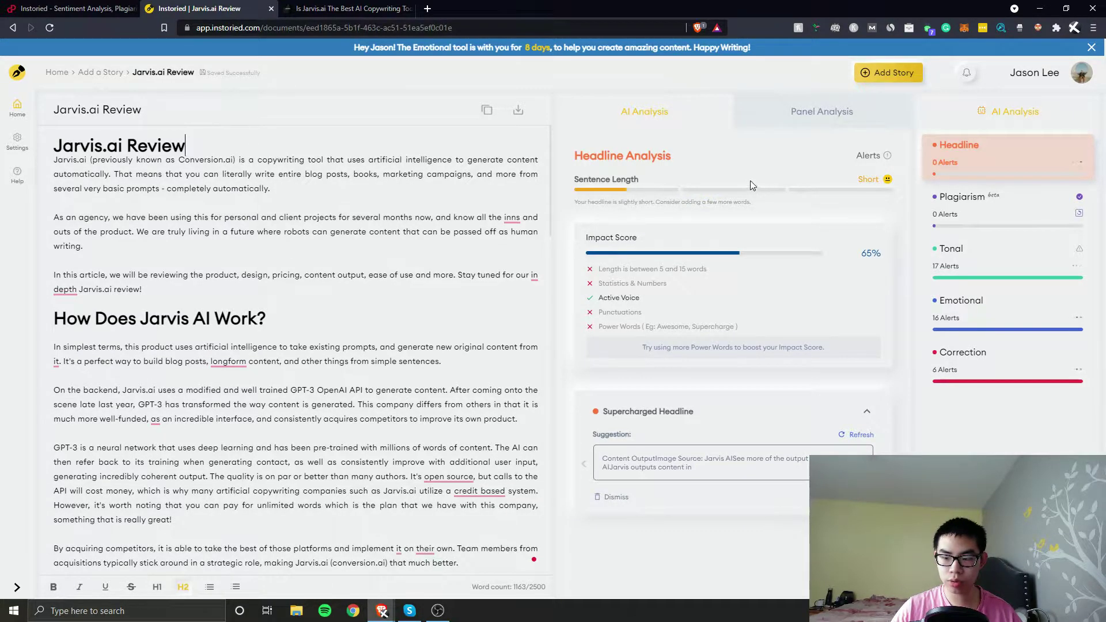
Extend the article's main heading with "- You won't believe this!" and check its headline analysis criteria
left_click(198, 141)
type("- ")
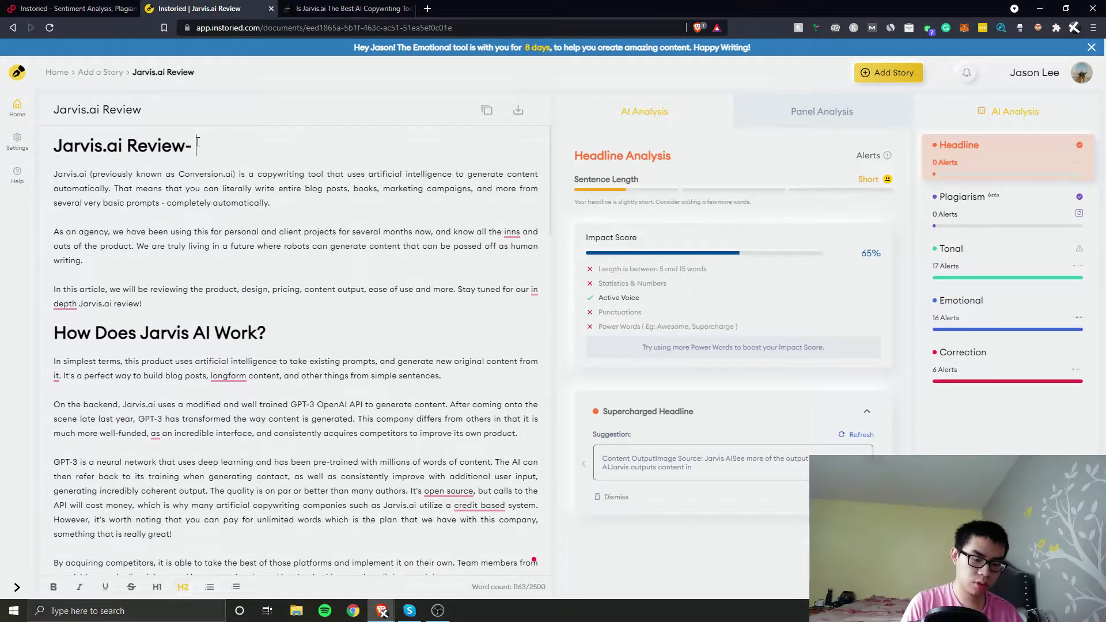
type("You won't ")
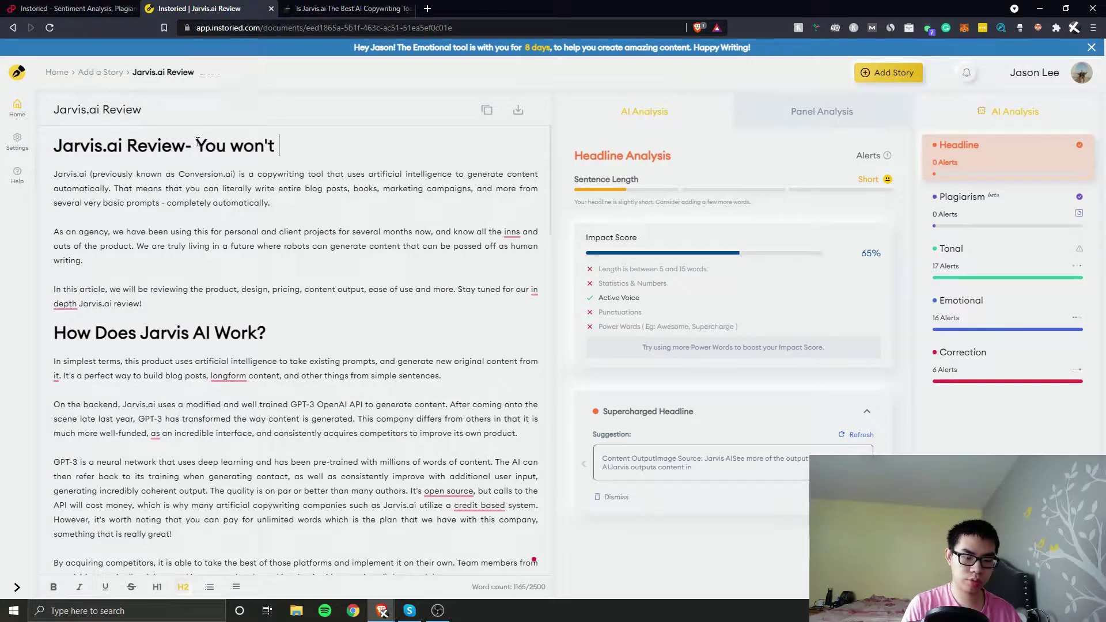
type("believe this!")
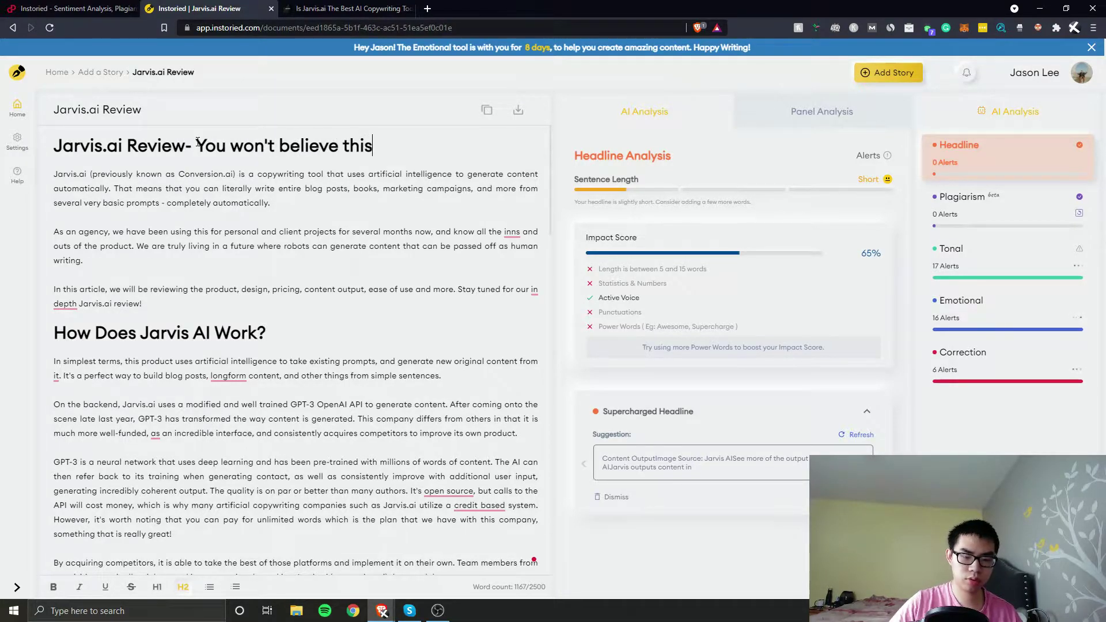
left_click(400, 246)
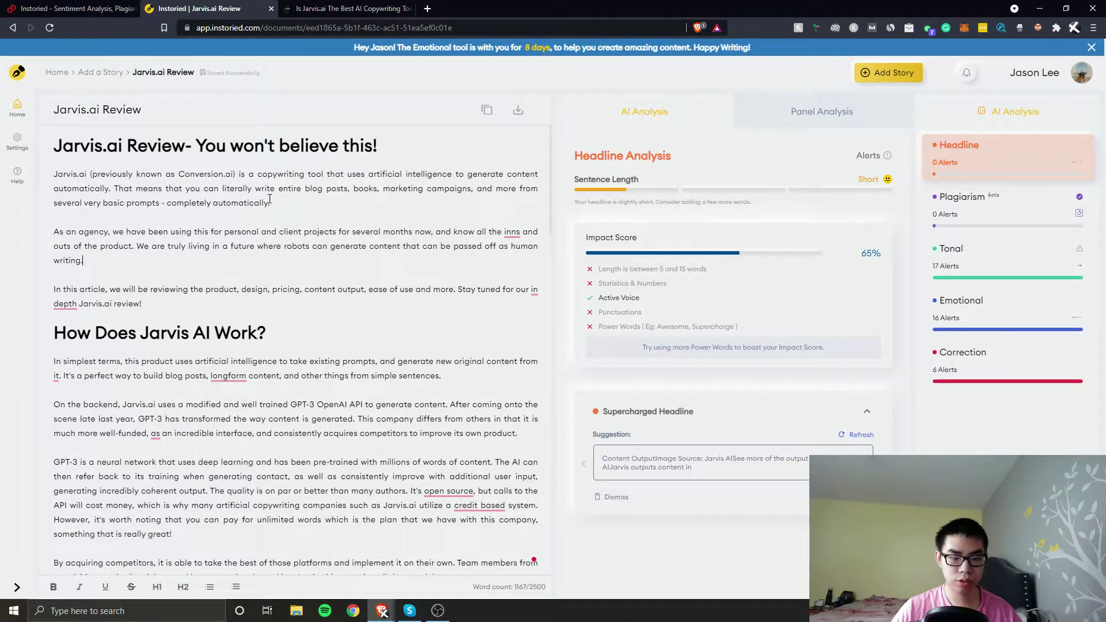
left_click(405, 149)
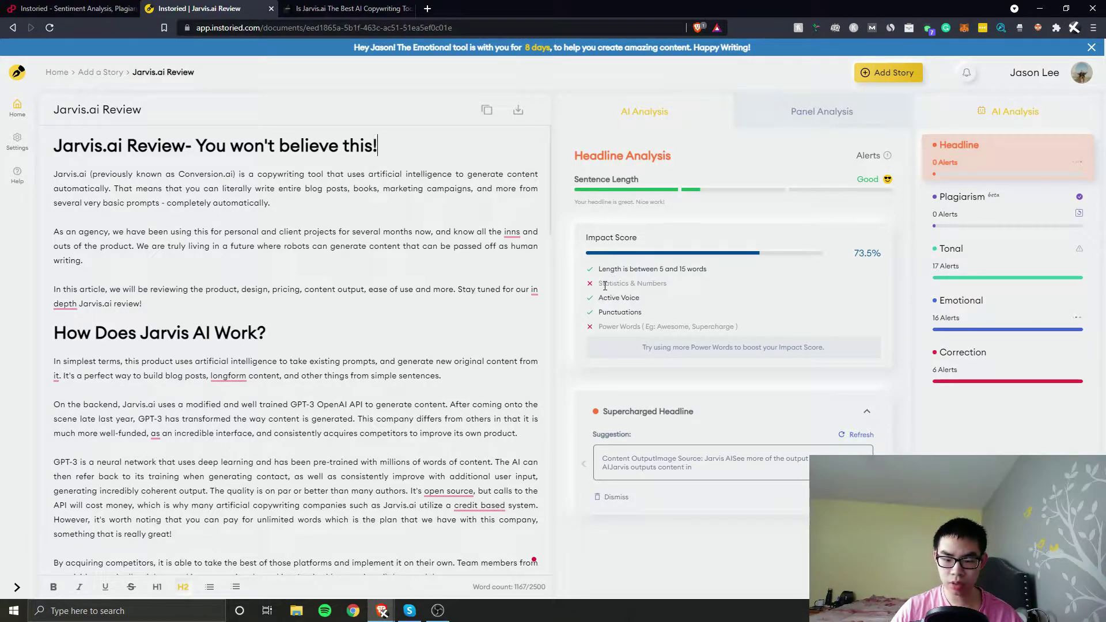
left_click_drag(599, 268, 697, 269)
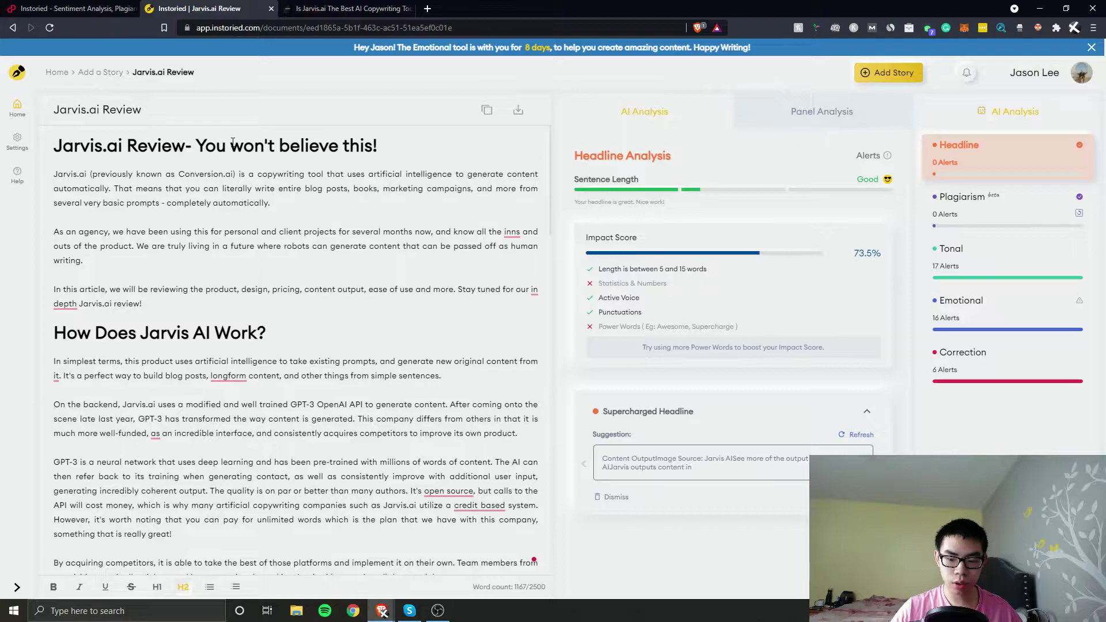
Replace "You won't believe this!" in the main heading with "Supercharge your copywriting!" and check the Impact Score and length criterion
left_click_drag(198, 143, 378, 147)
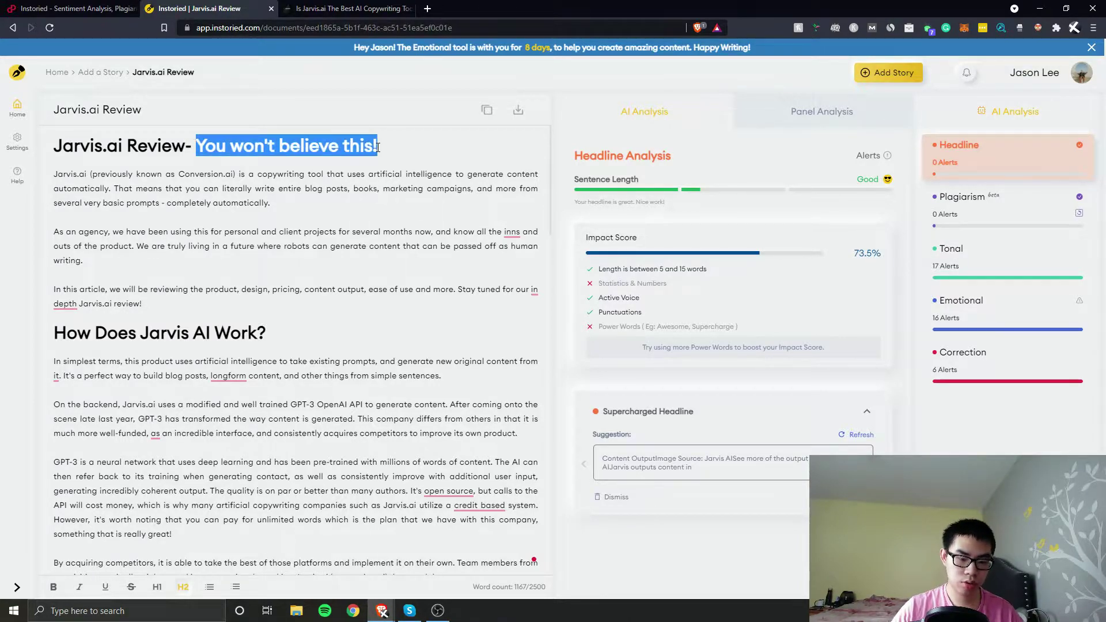
type("Superchar")
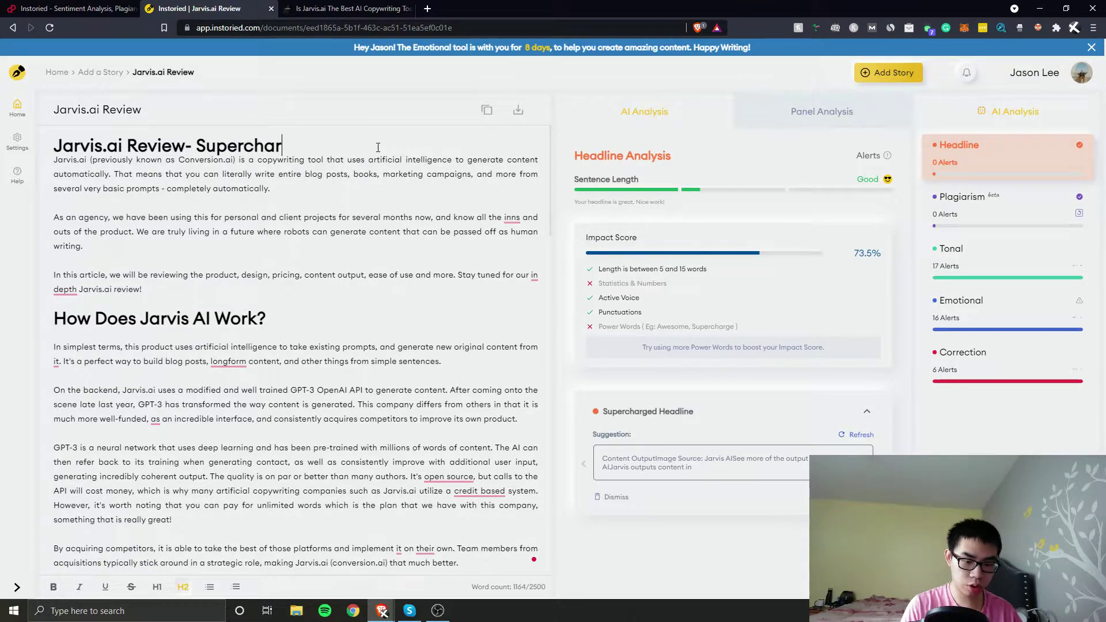
type("ge your copty")
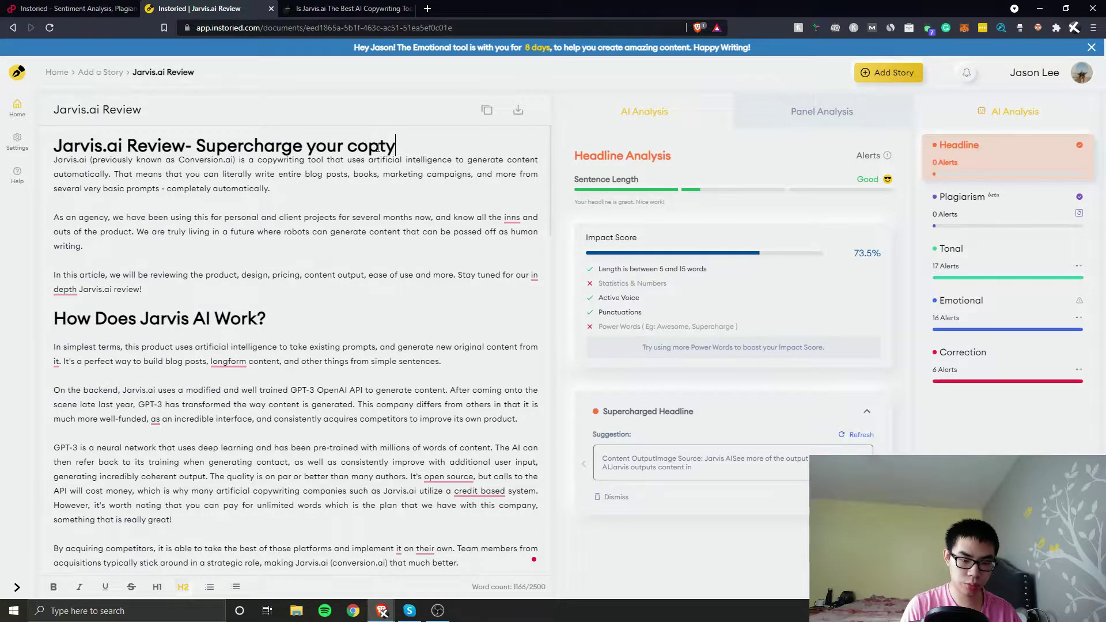
key("BackSpace")
key("BackSpace")
type("ywriting!")
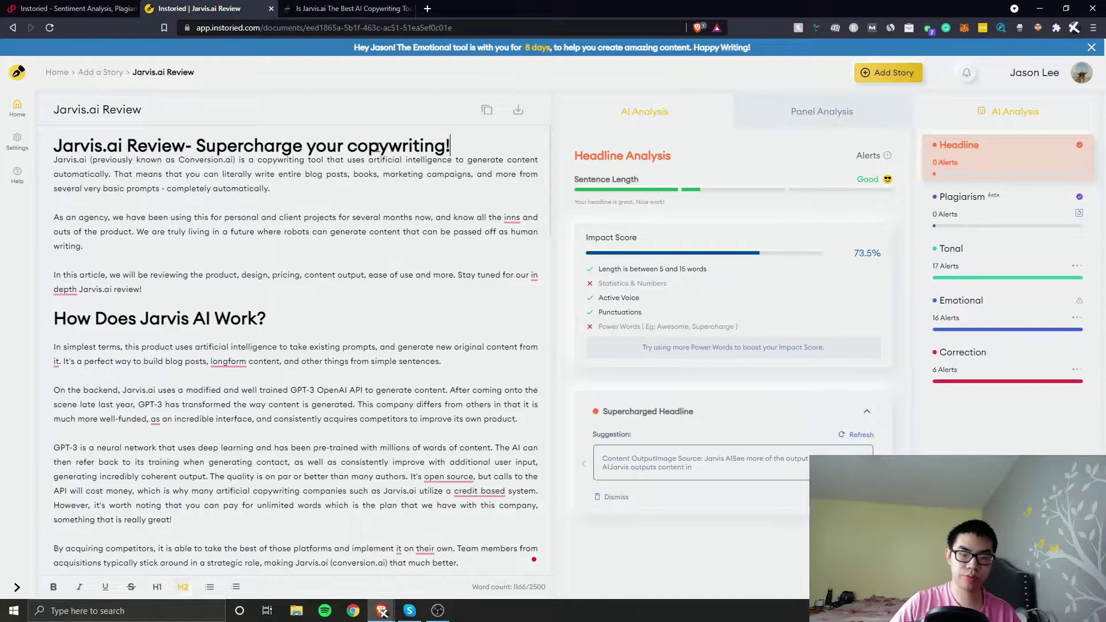
key("Return")
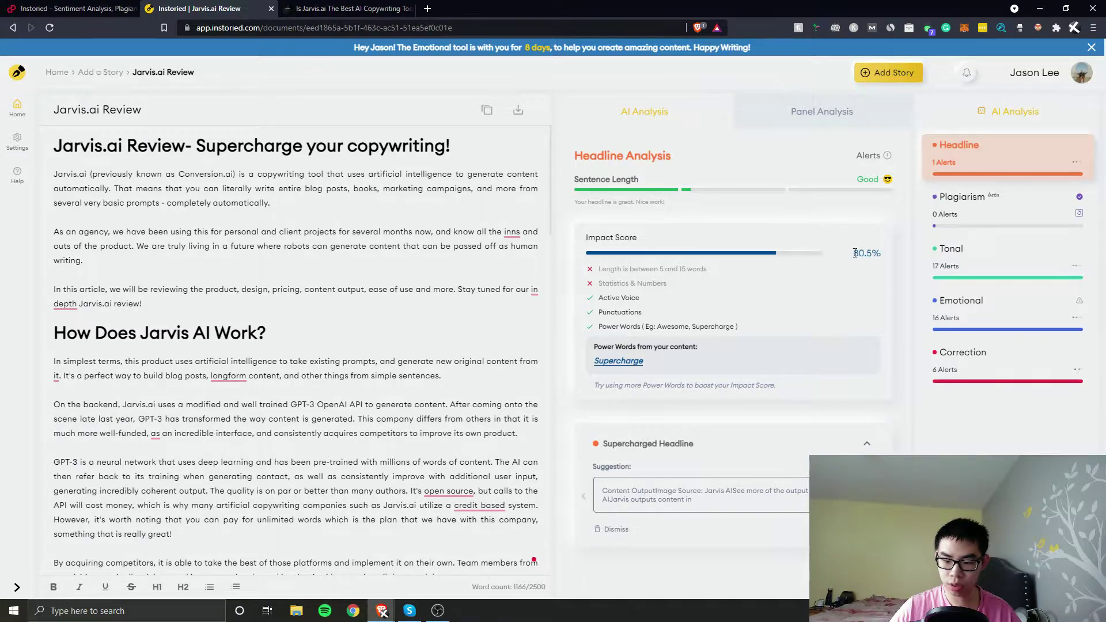
left_click_drag(855, 253, 875, 252)
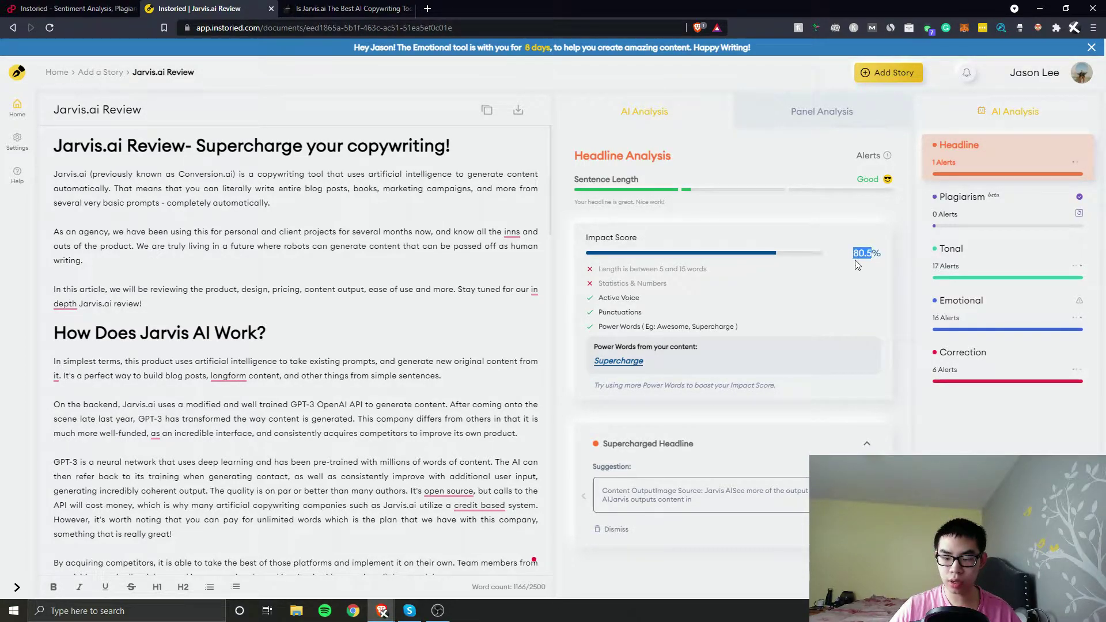
left_click_drag(598, 269, 708, 270)
left_click(707, 271)
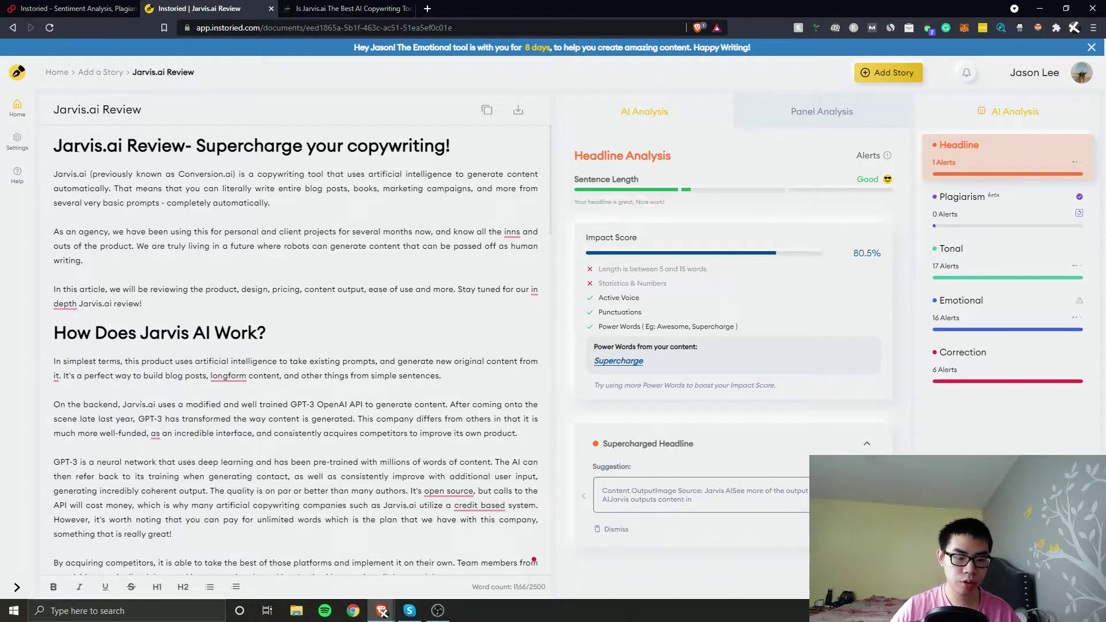
Add "Today" before the exclamation mark in the article's main heading
left_click(443, 145)
type("Today")
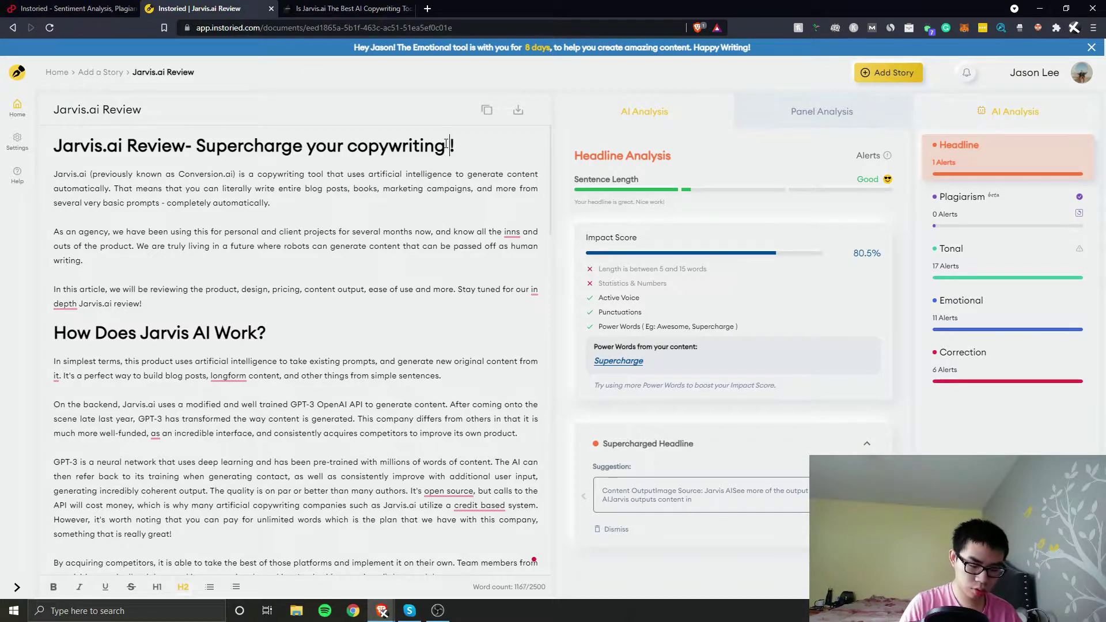
left_click(431, 210)
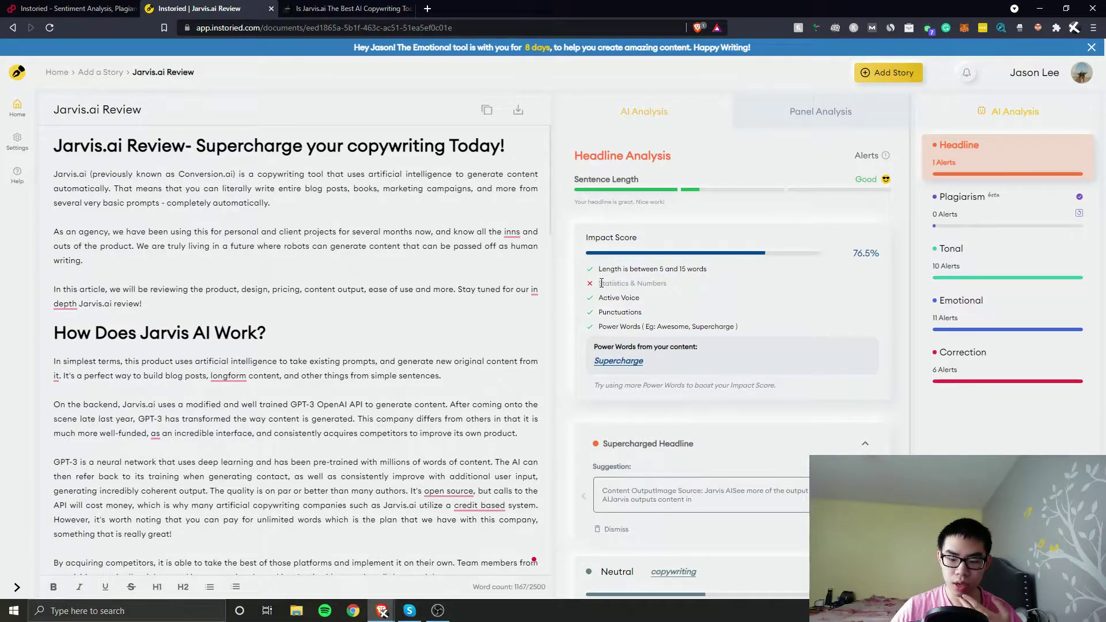
scroll(605, 278, "down", 1)
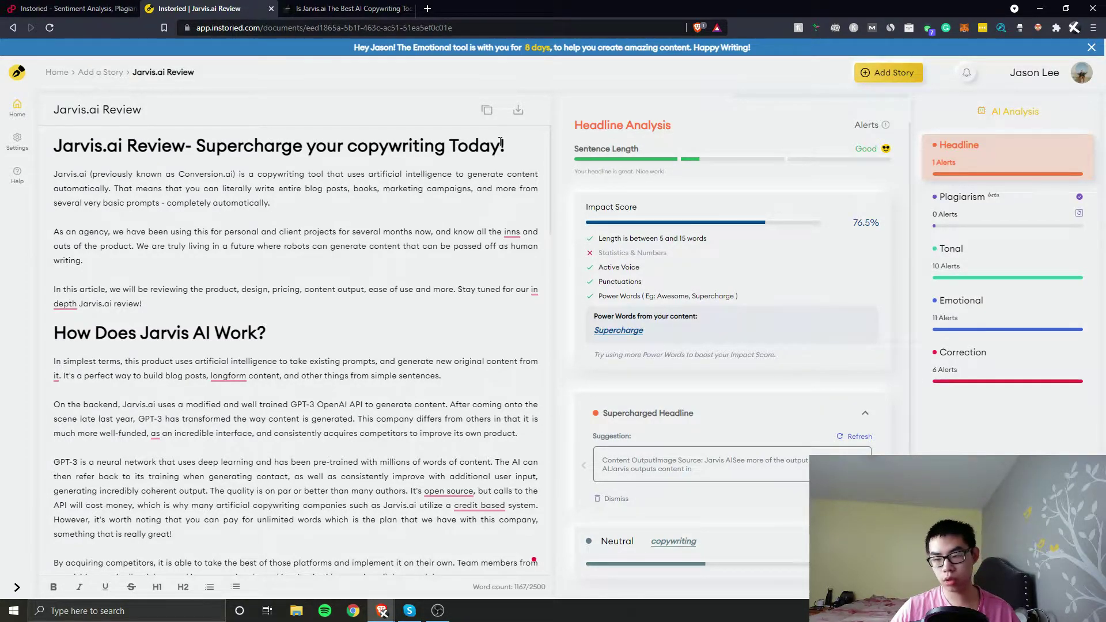
left_click(257, 334)
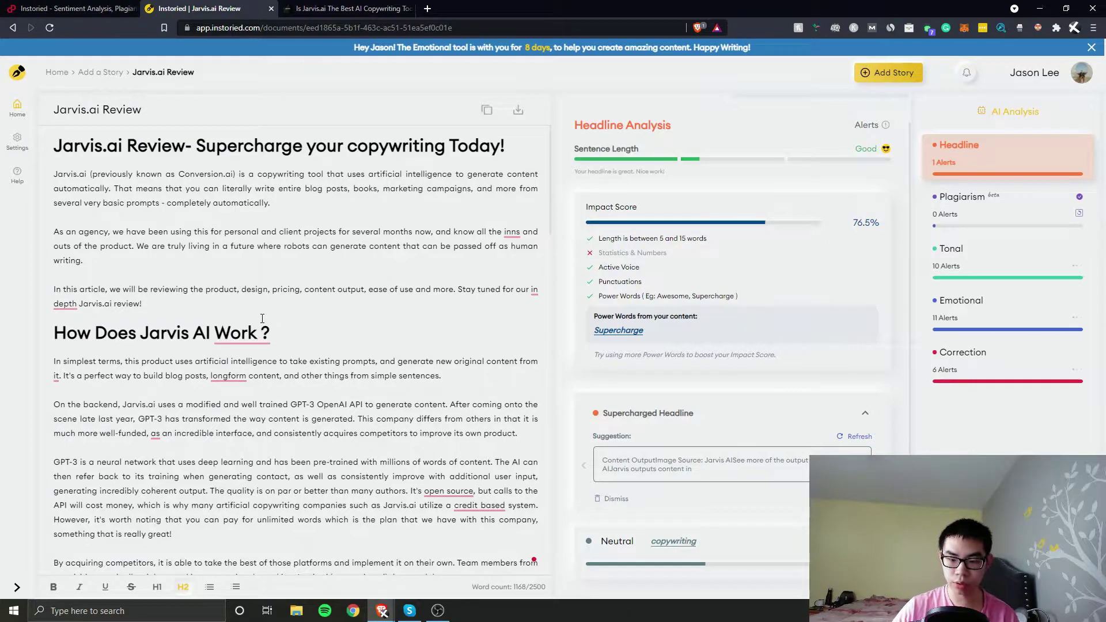
key("BackSpace")
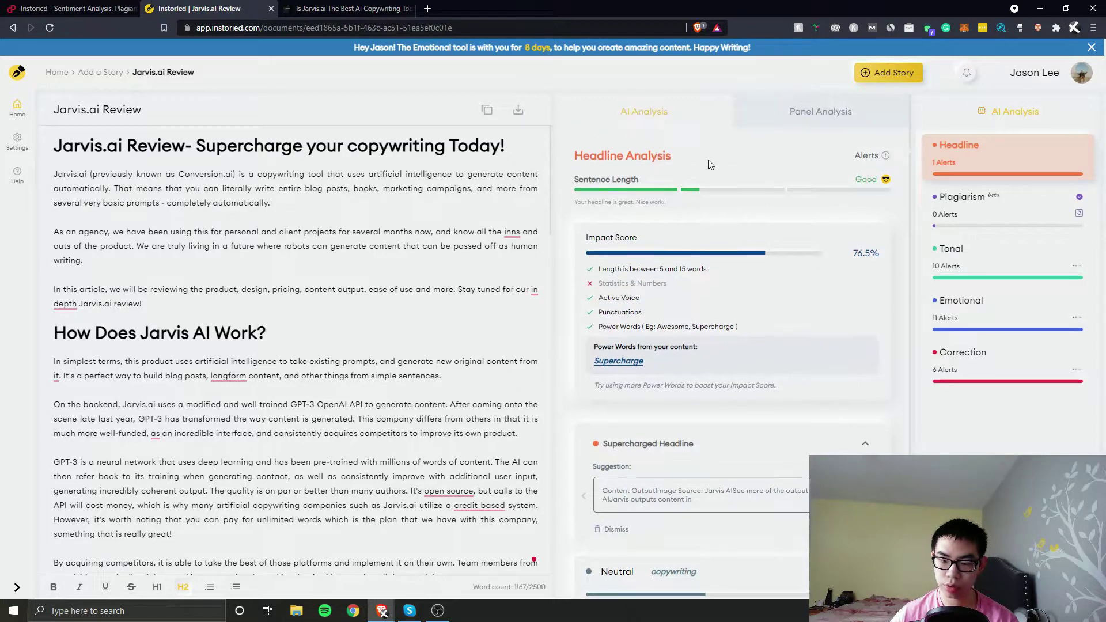
Start a new panel analysis and look through its Purchase Intent, Shareability, Value Proposition and Your Question sections
left_click(807, 116)
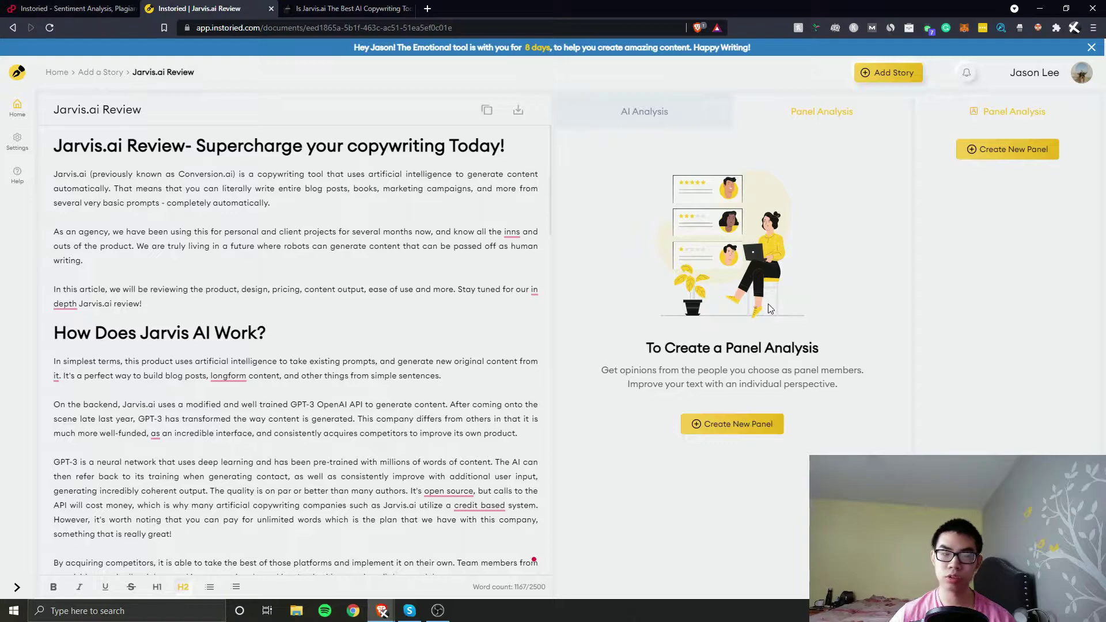
left_click(730, 424)
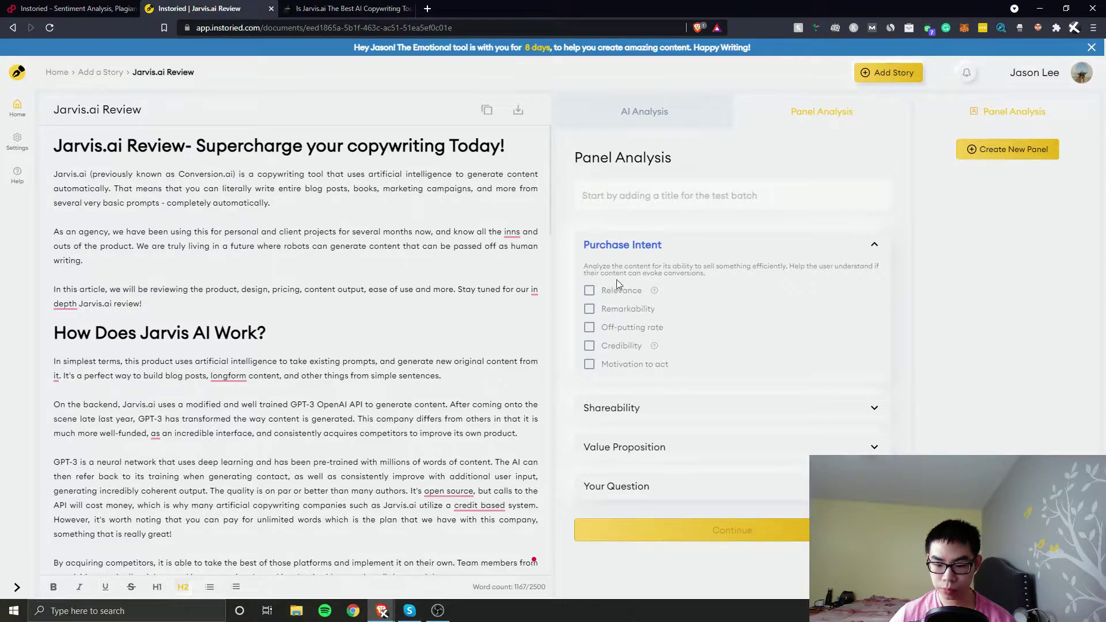
left_click(613, 296)
left_click(613, 296)
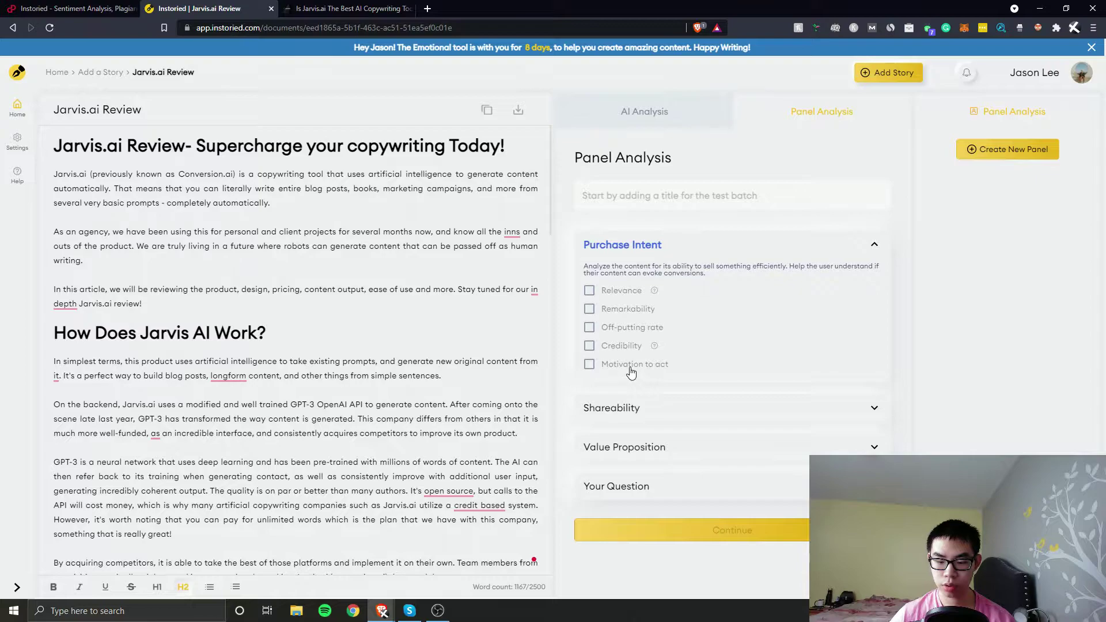
left_click(653, 410)
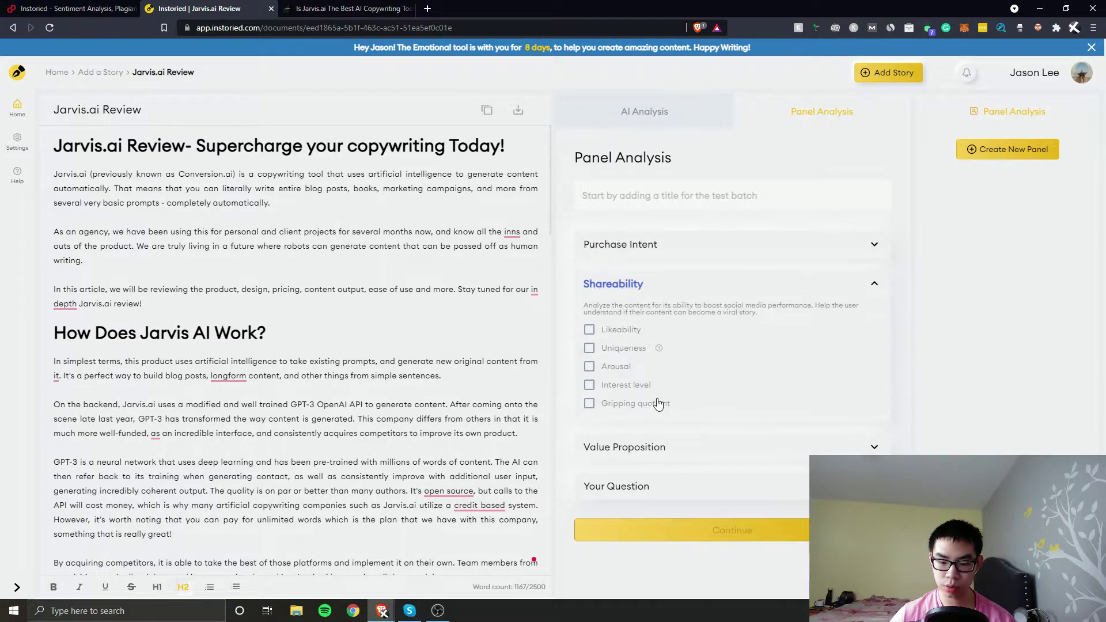
left_click(652, 447)
left_click(655, 473)
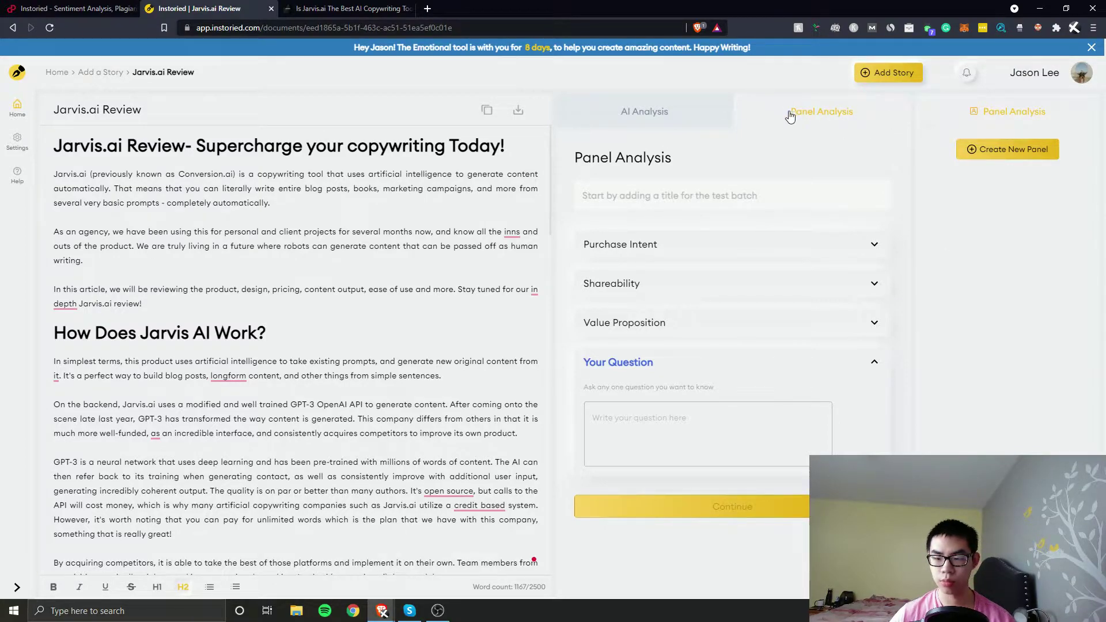
Return to the AI analysis and examine the tonal analysis details for the word "perfect"
left_click(663, 115)
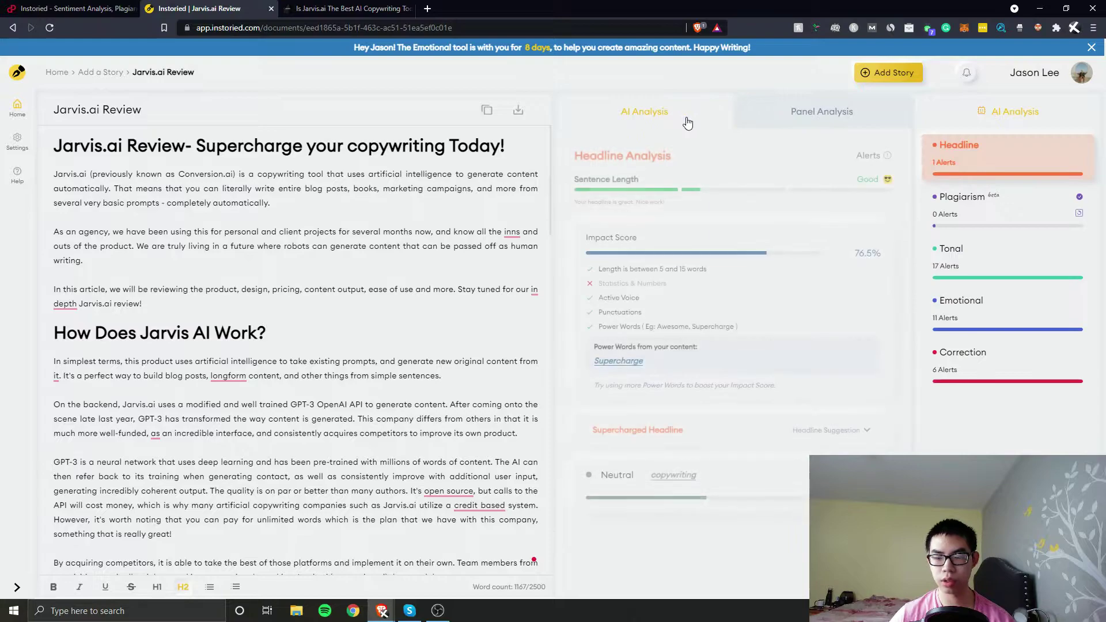
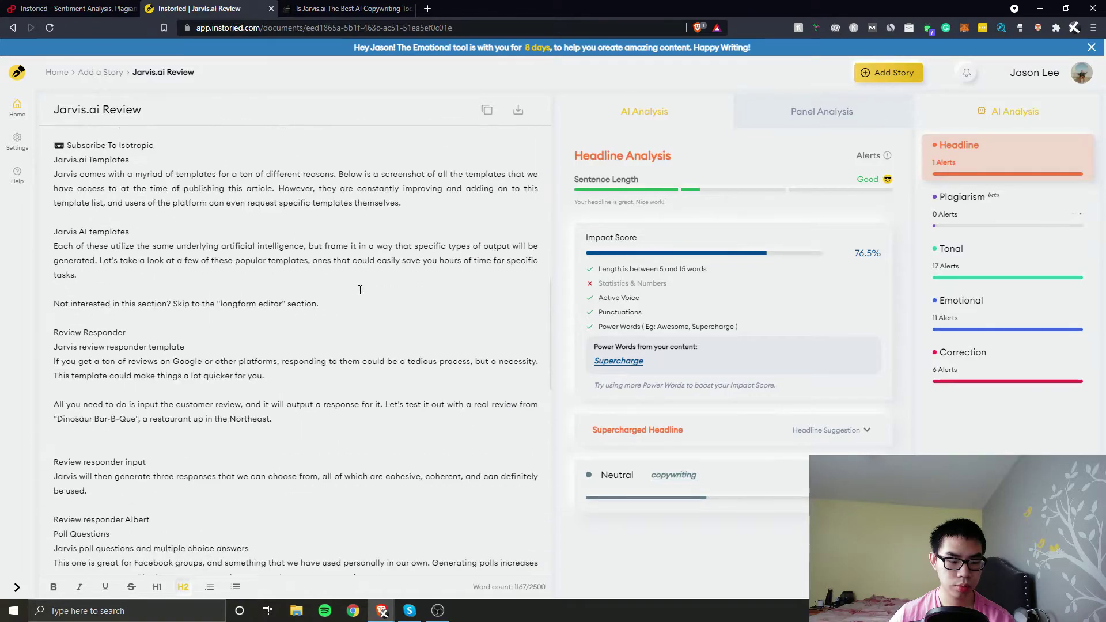
scroll(360, 289, "up", 20)
scroll(360, 289, "up", 15)
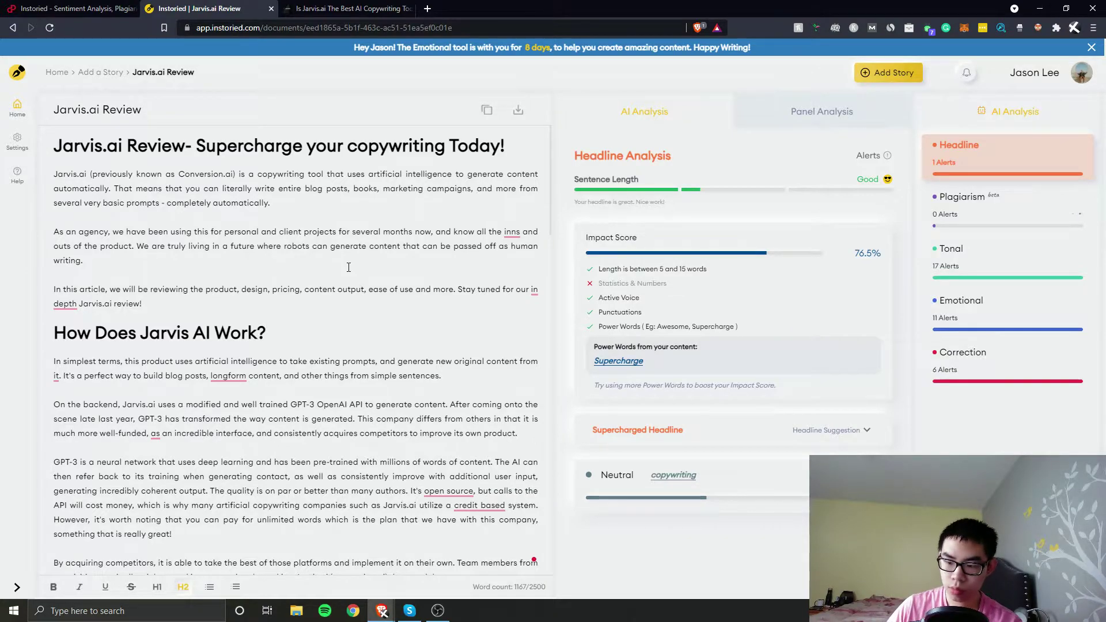
left_click(968, 248)
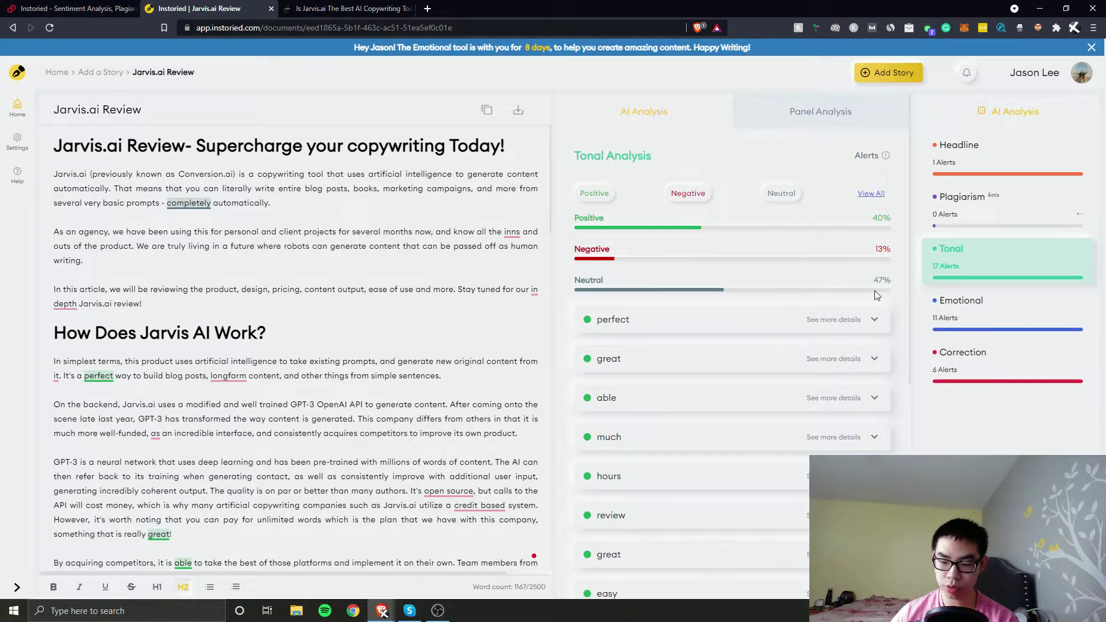
left_click(832, 322)
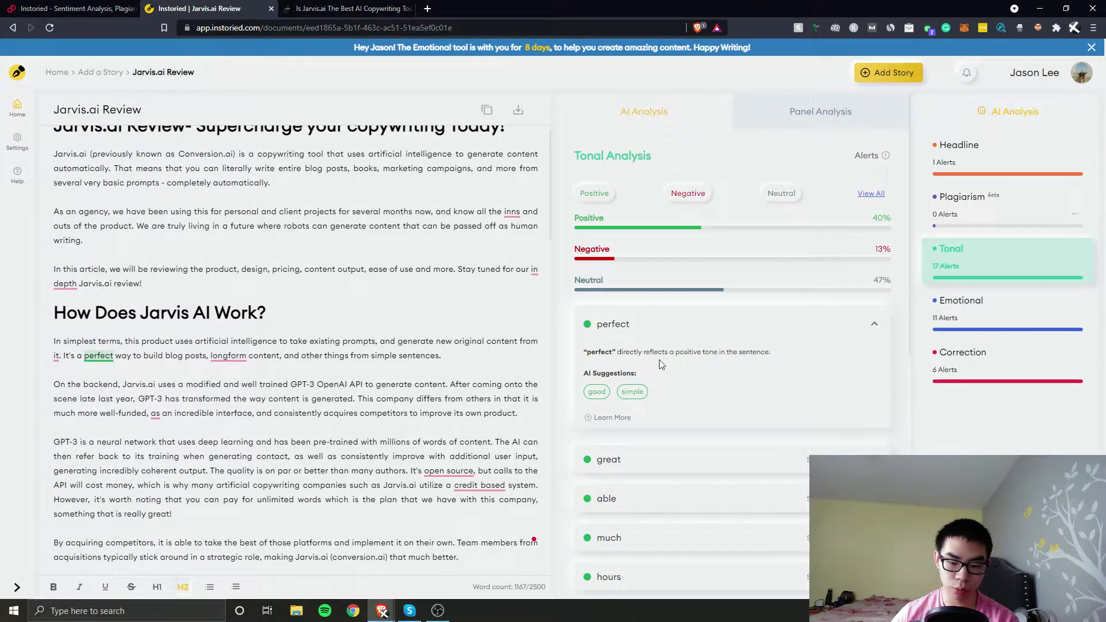
left_click(86, 360)
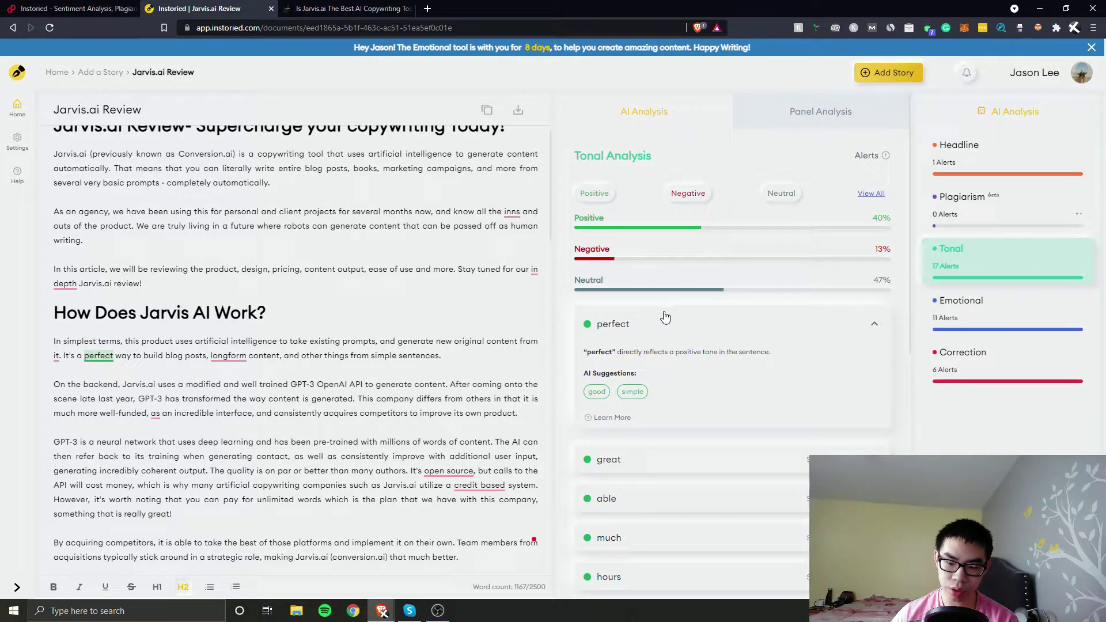
View all tonal alerts, look over the plagiarism check by line, and return to the tonal analysis
left_click(870, 194)
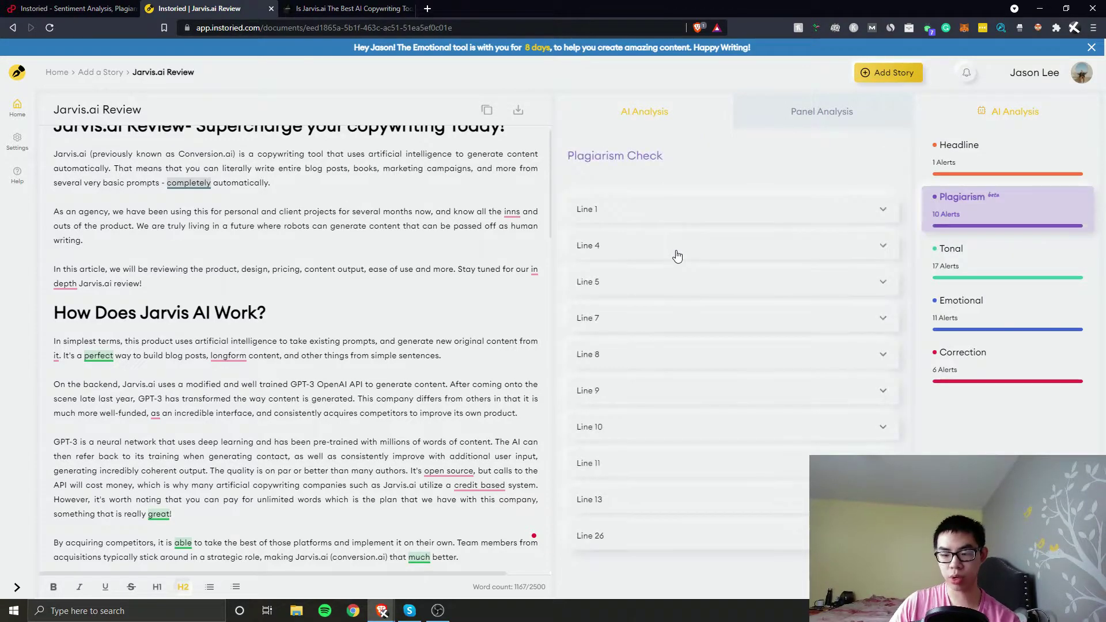
left_click(946, 257)
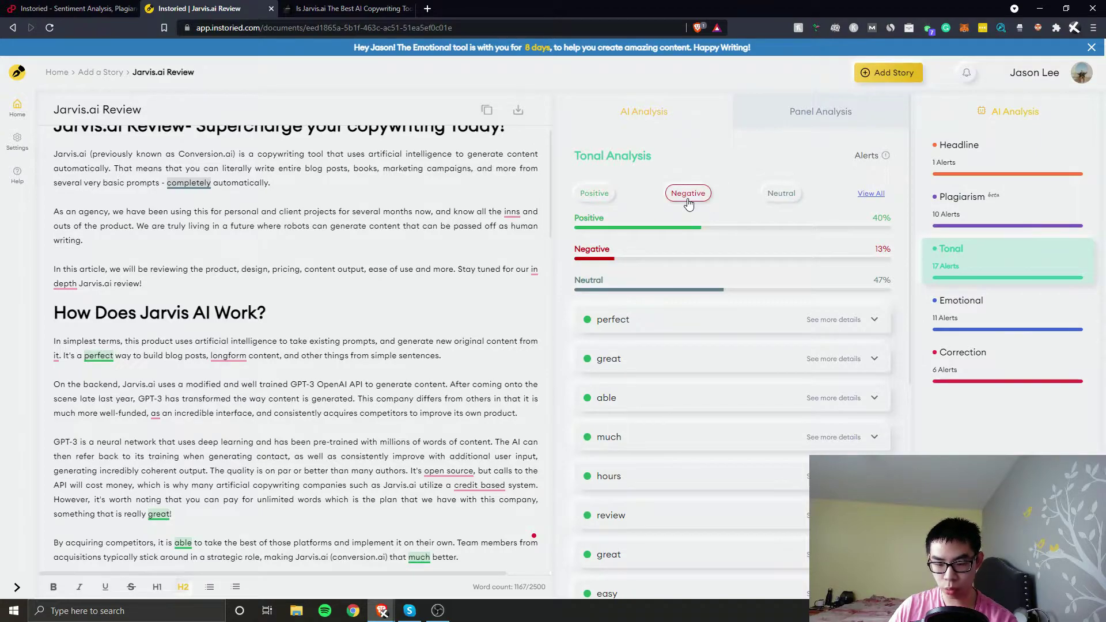
Filter the tonal alerts to positive and replace "perfect" with the AI suggestion "good", switching the replacement to "simple"
left_click(592, 194)
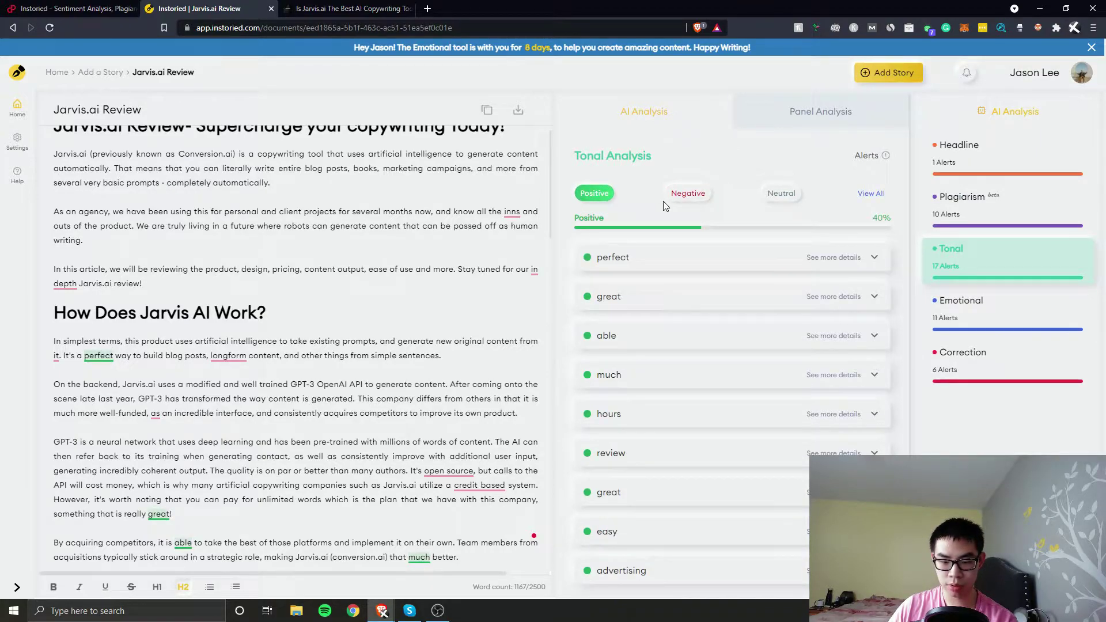
left_click(811, 258)
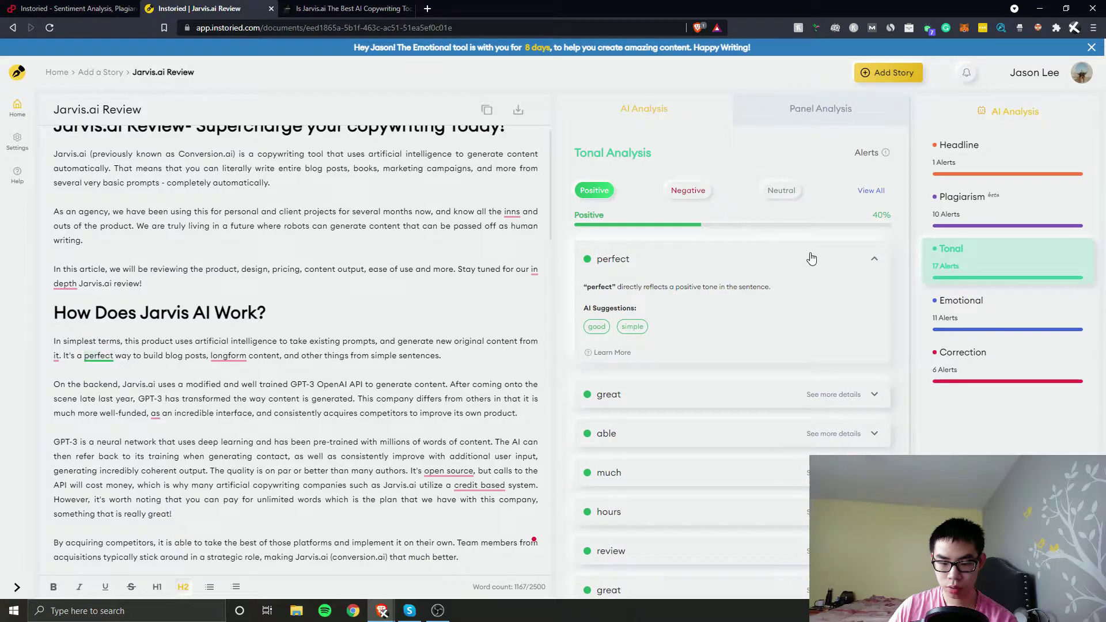
left_click(599, 330)
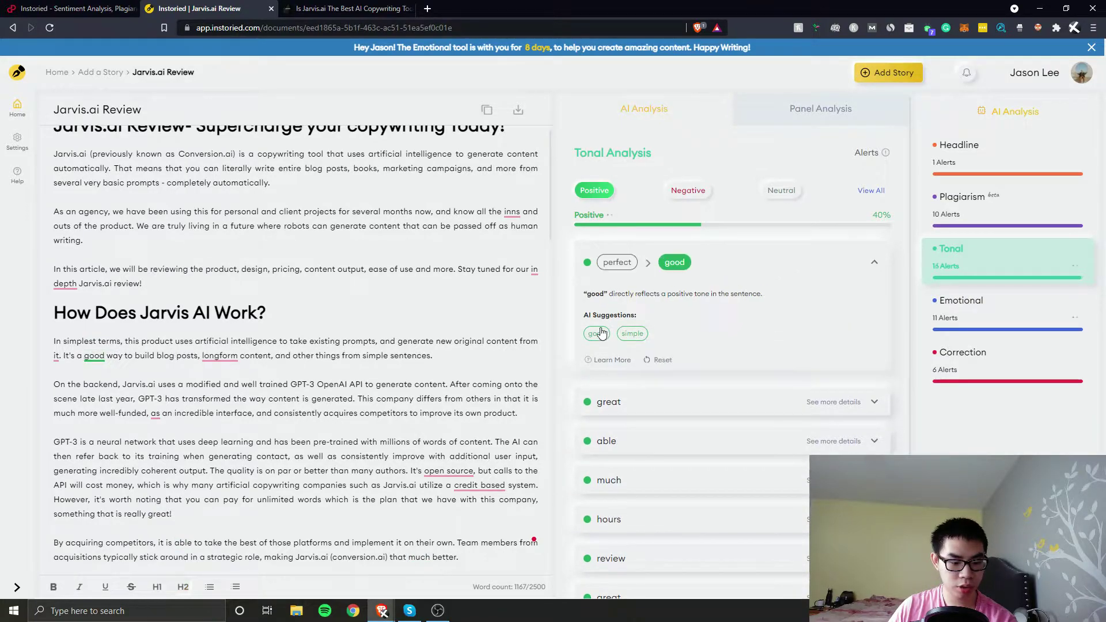
left_click(677, 266)
left_click(634, 281)
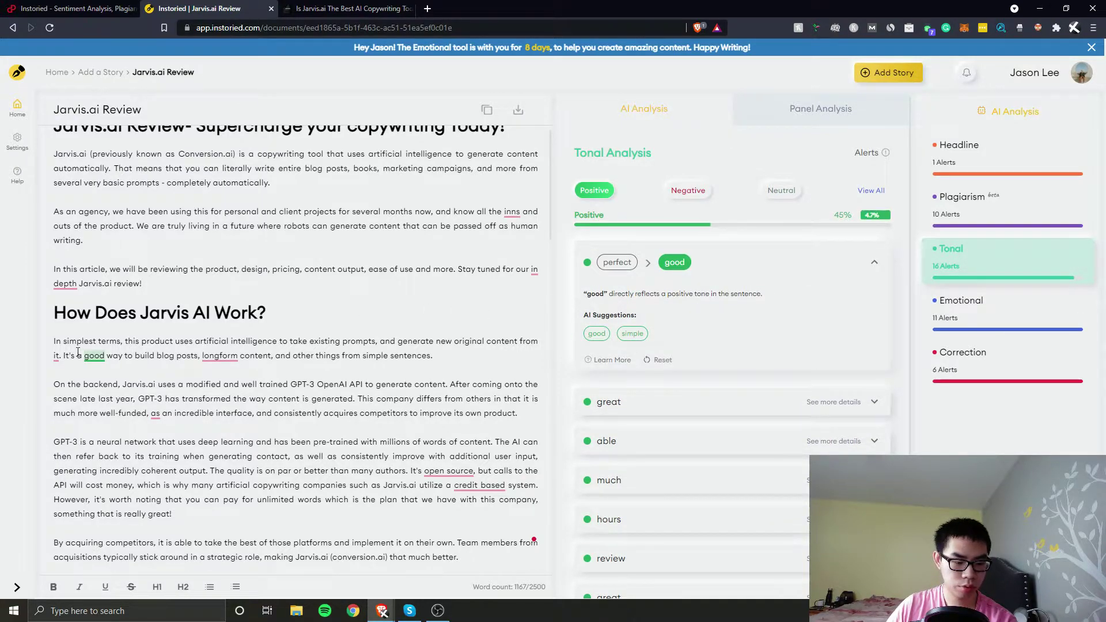
left_click(632, 333)
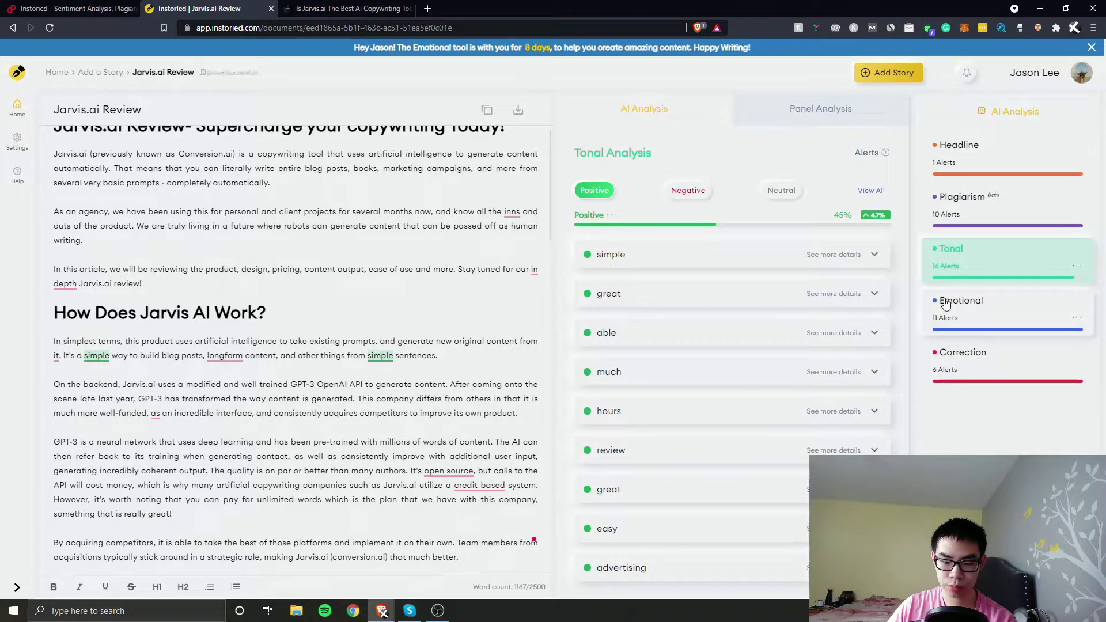
Apply the AI suggestions in the positive tonal alerts, replacing "great" with "perfect" and "able" with "better"
left_click(611, 296)
left_click(614, 366)
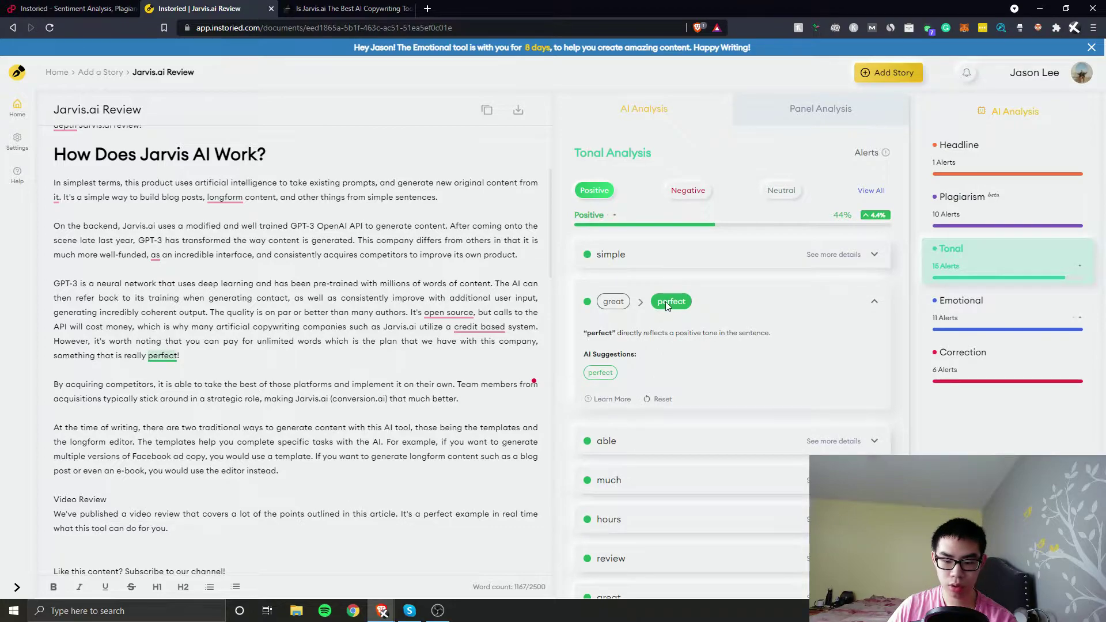
left_click(617, 336)
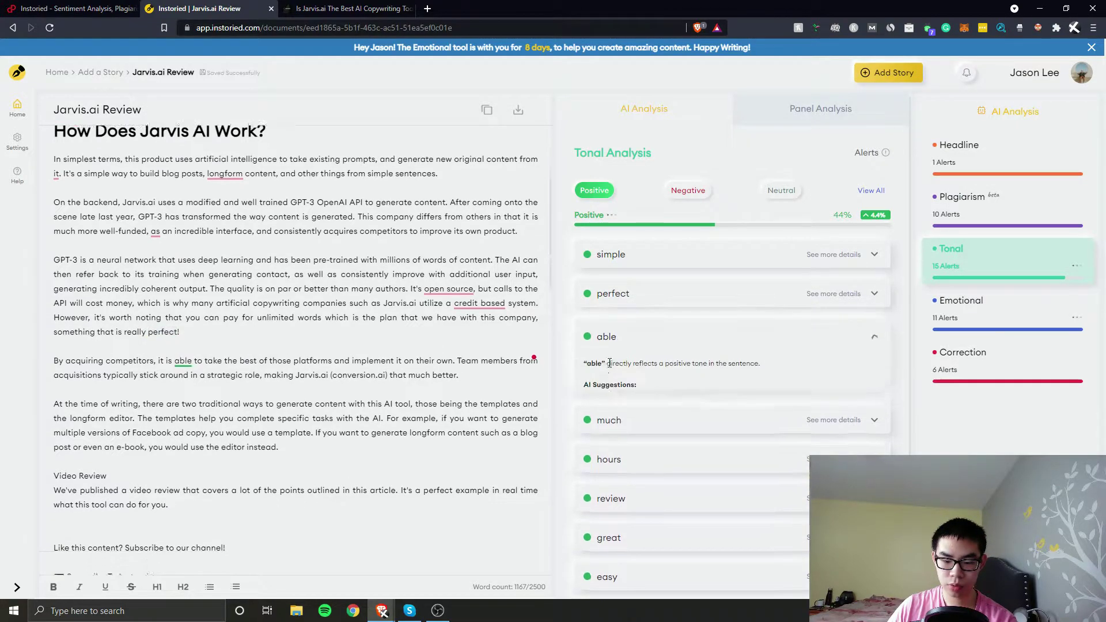
left_click(598, 405)
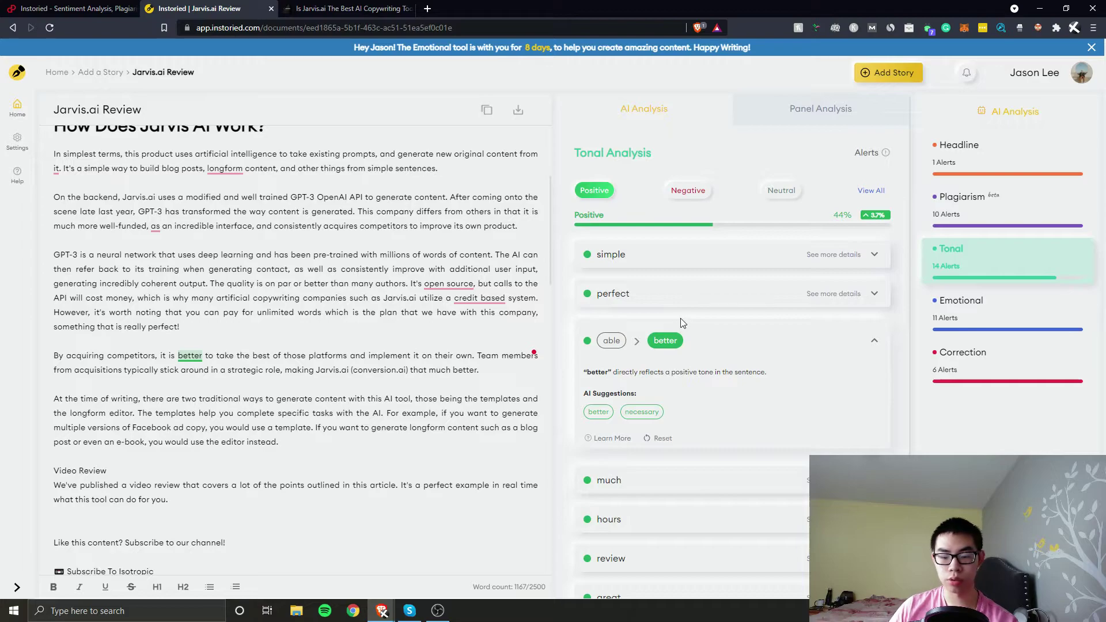
Read the extended explanation for the "better" replacement and examine the suggestions for "much" against its sentence in the article
scroll(599, 346, "down", 1)
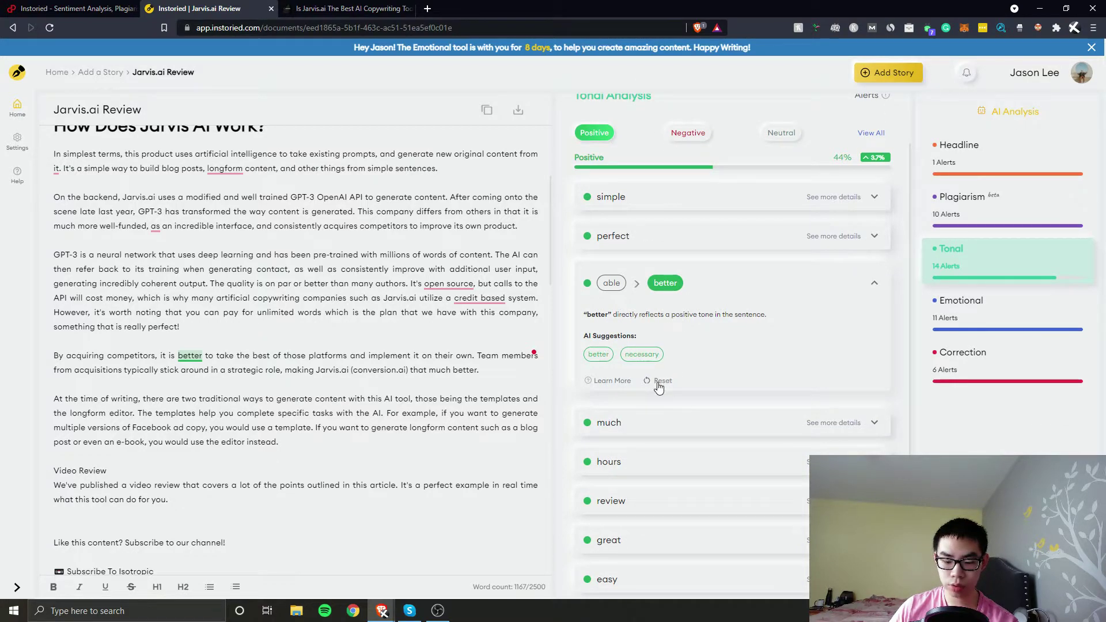
left_click(601, 381)
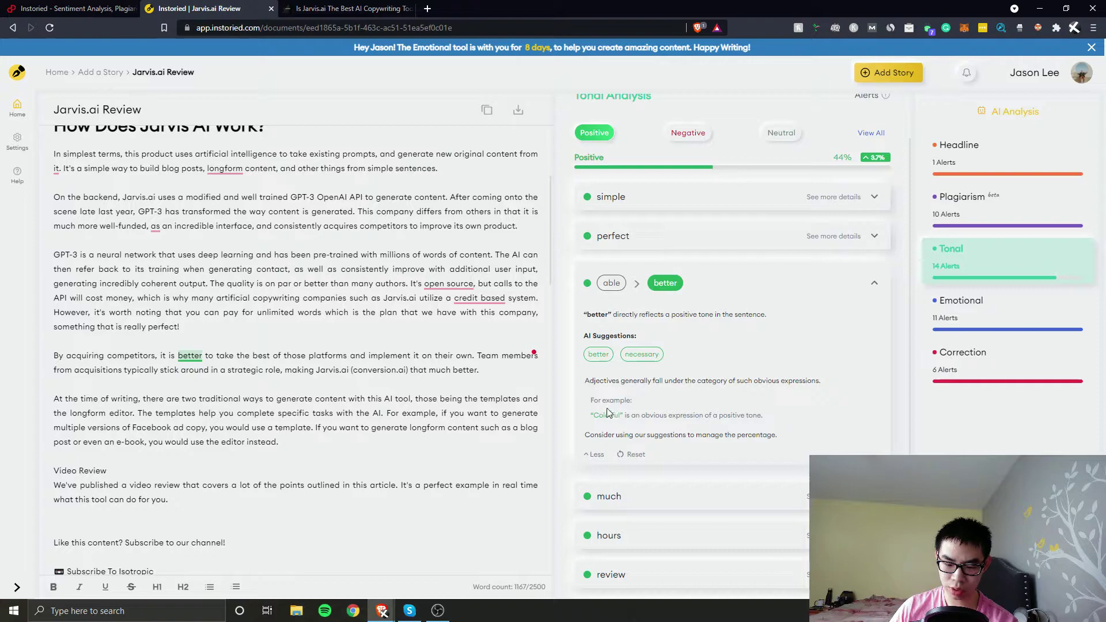
scroll(635, 426, "down", 1)
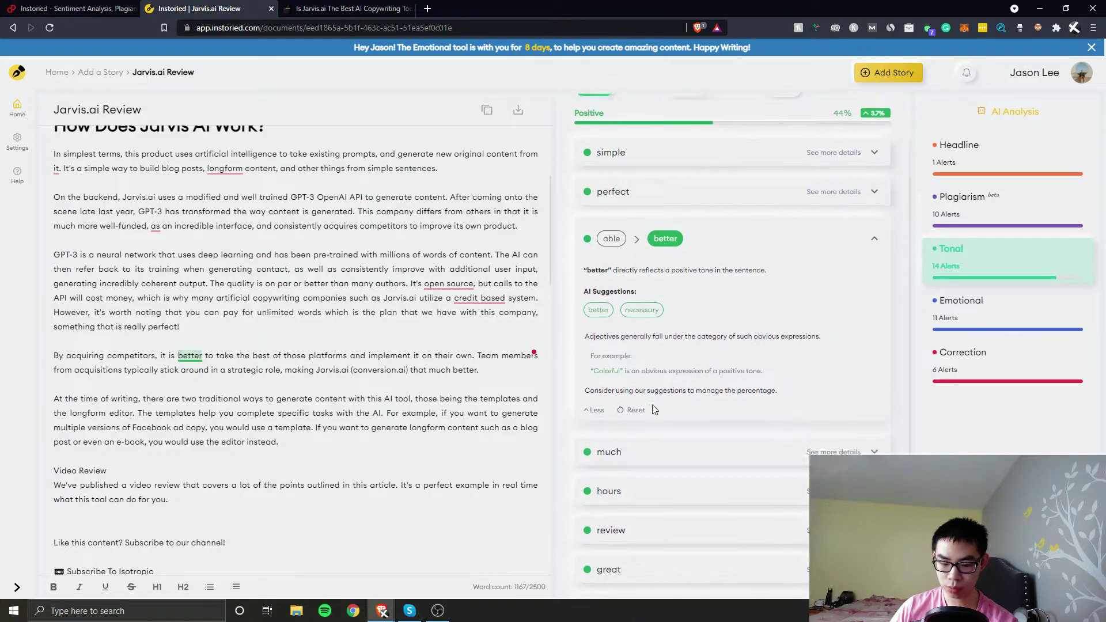
left_click(634, 437)
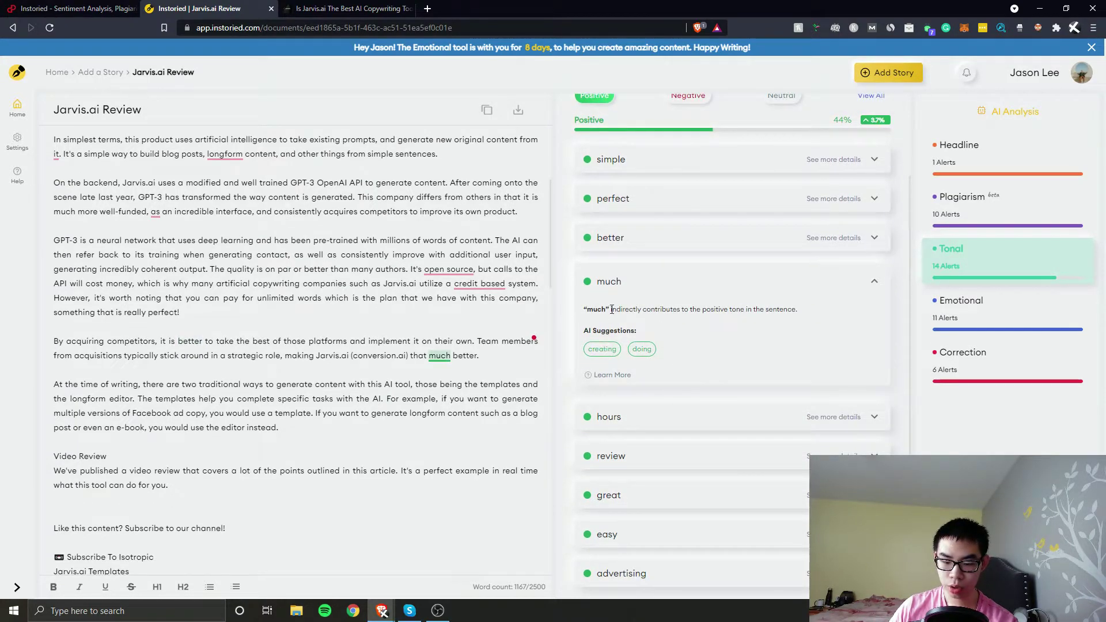
scroll(402, 339, "down", 1)
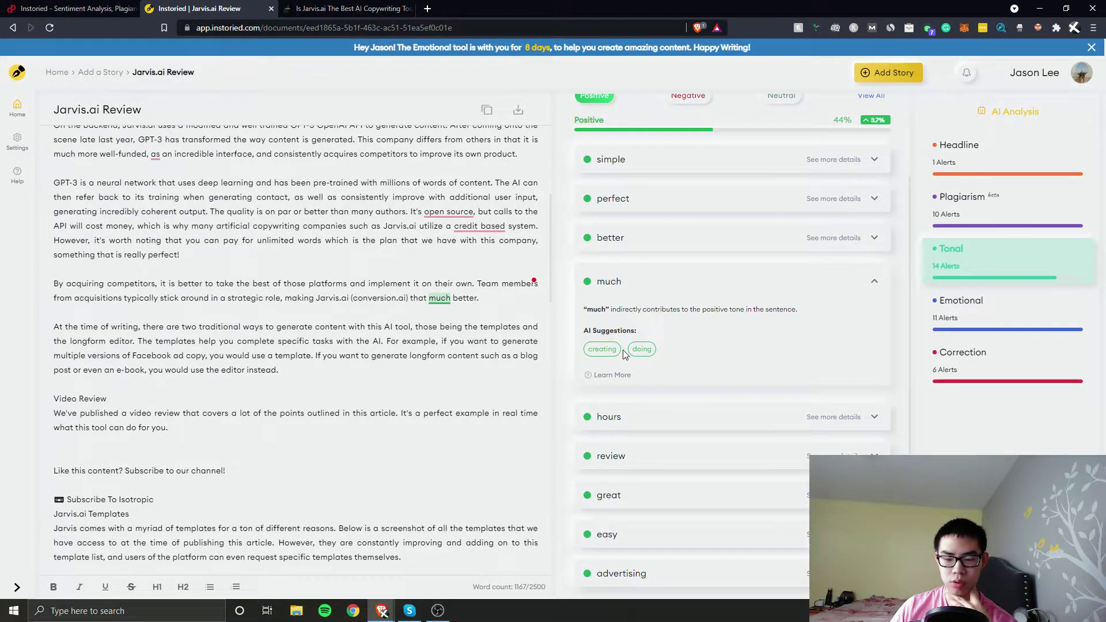
left_click(874, 281)
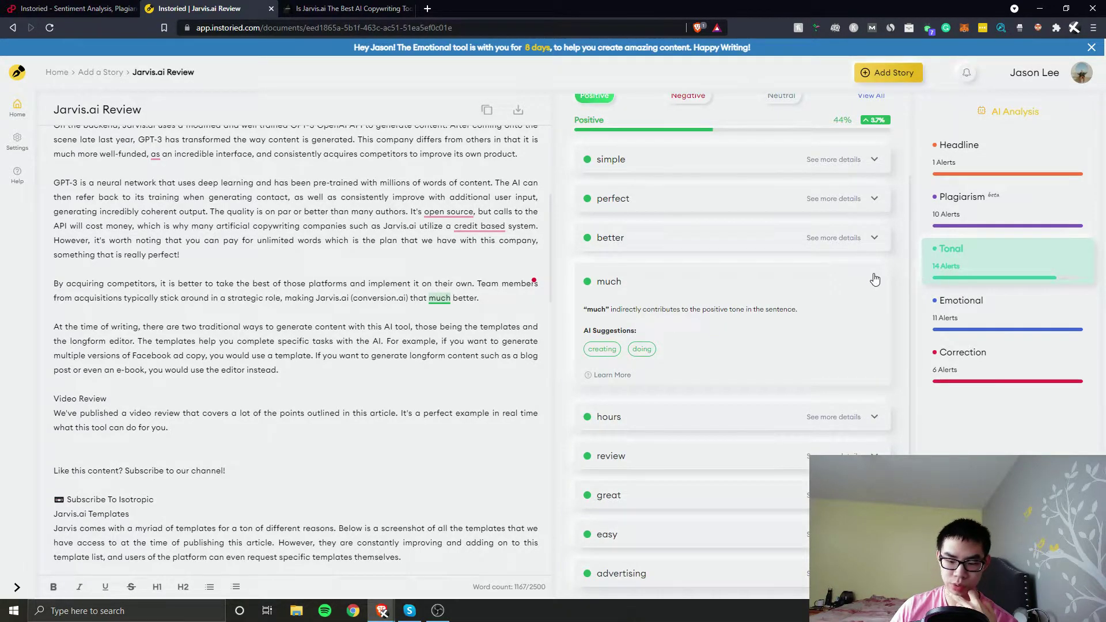
scroll(754, 305, "up", 3)
left_click(645, 329)
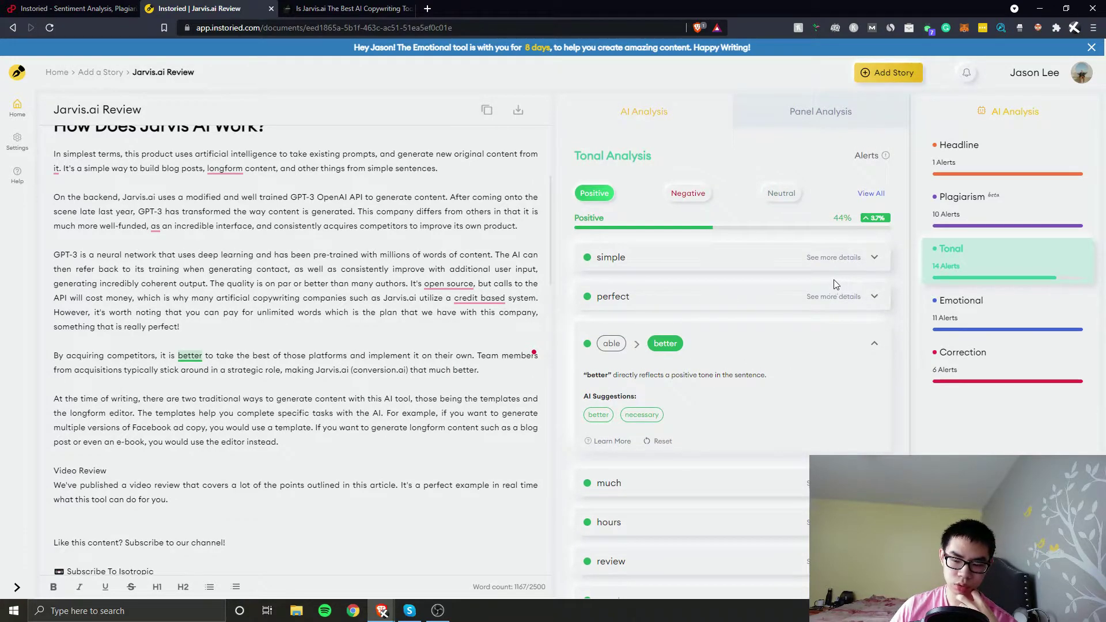
View all tonal scores, filter the alerts to negative and examine the suggestions for "tedious"
left_click(869, 193)
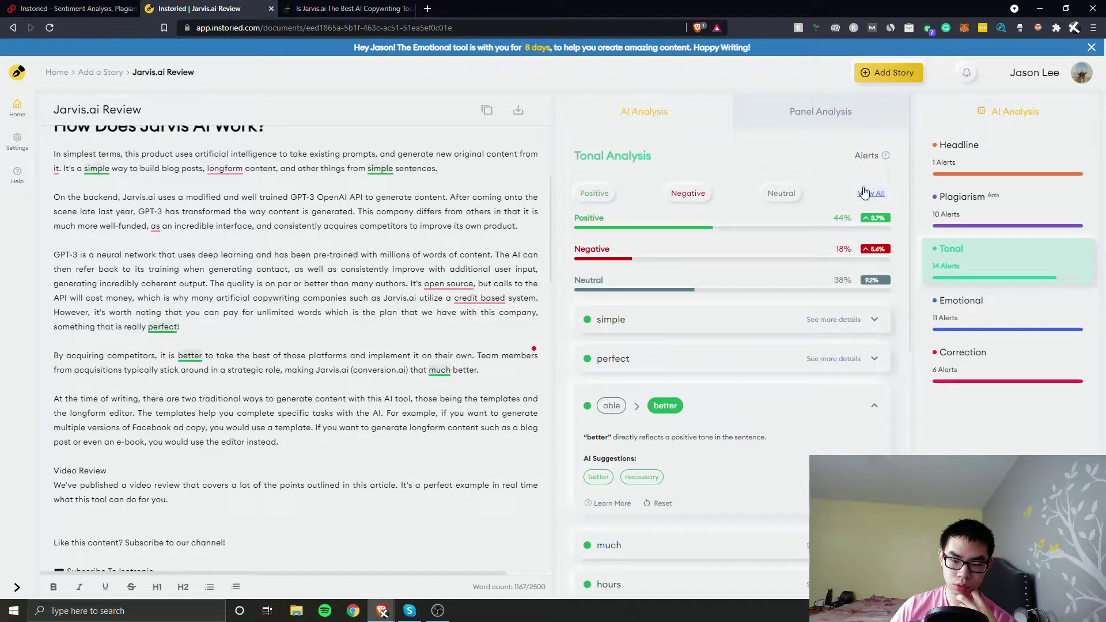
left_click(688, 193)
left_click(643, 260)
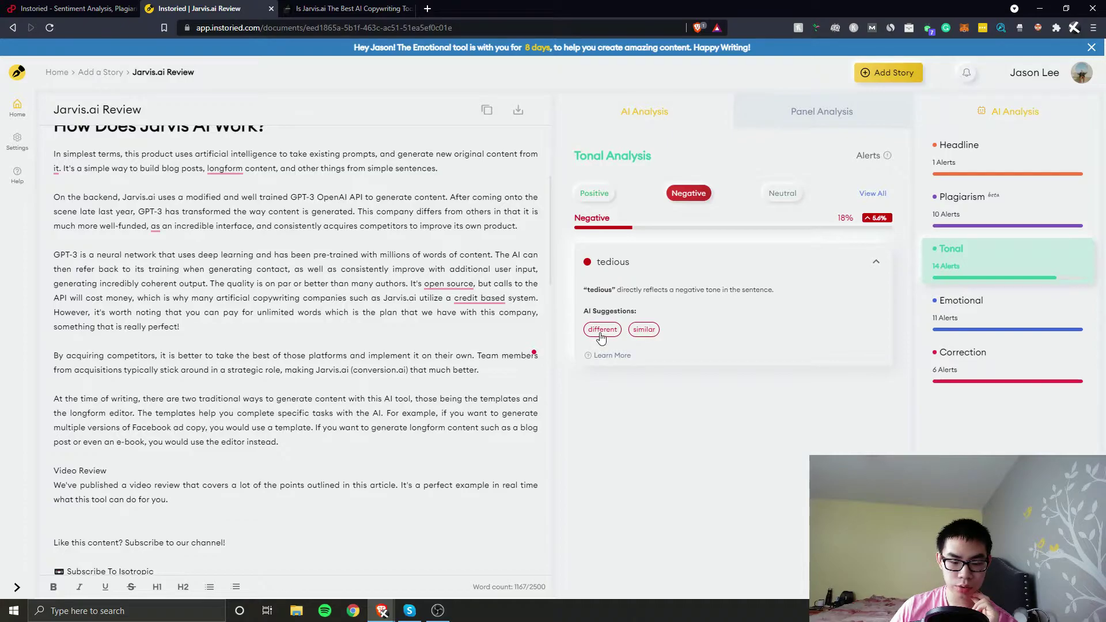
left_click(619, 261)
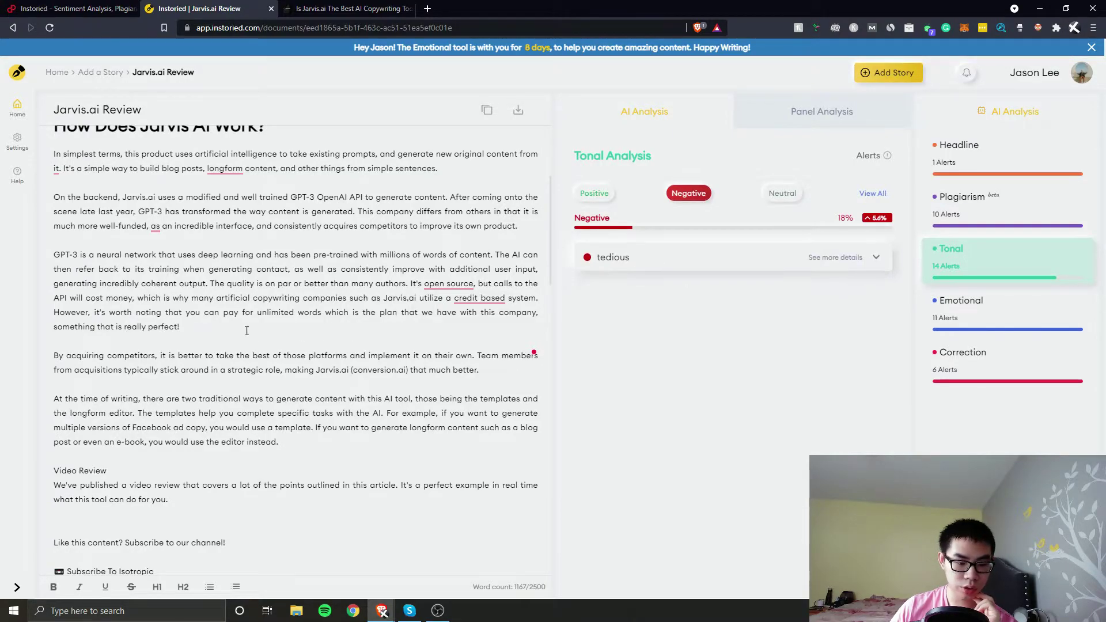
Look through the article for the flagged word "tedious" and search the page for it
scroll(251, 335, "up", 4)
scroll(248, 331, "down", 20)
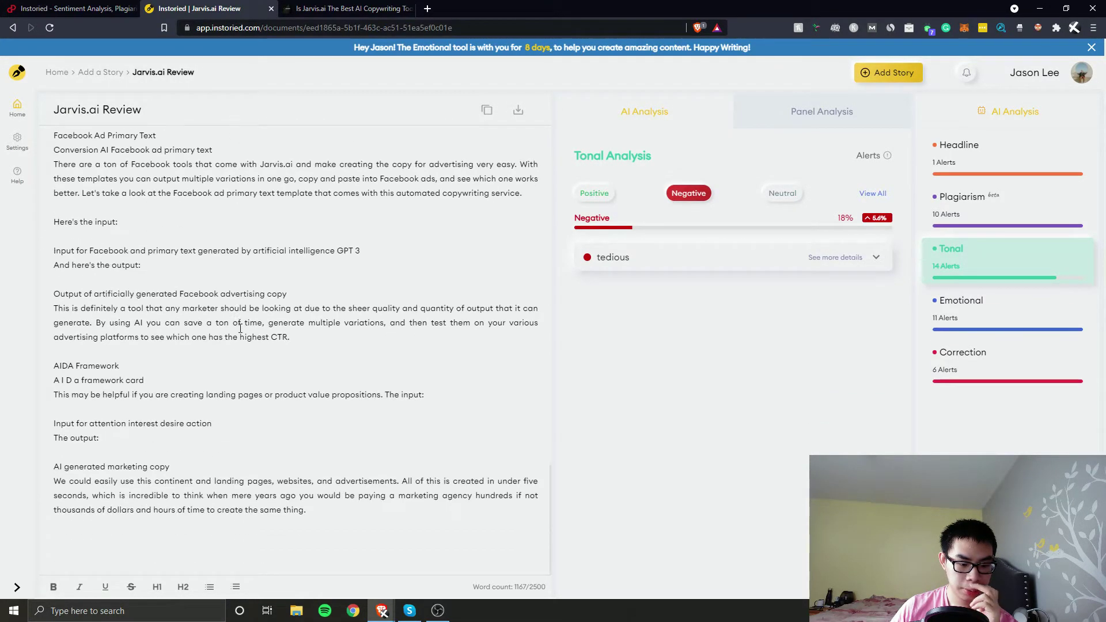
left_click(668, 255)
scroll(323, 365, "up", 10)
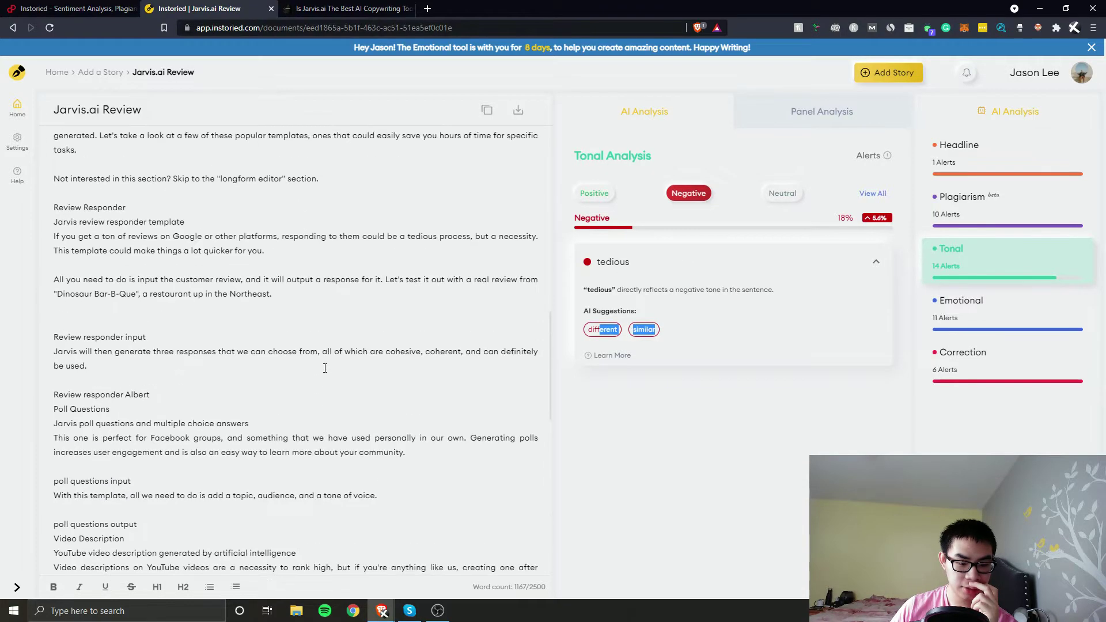
key("ctrl+f")
type("tedious")
key("Escape")
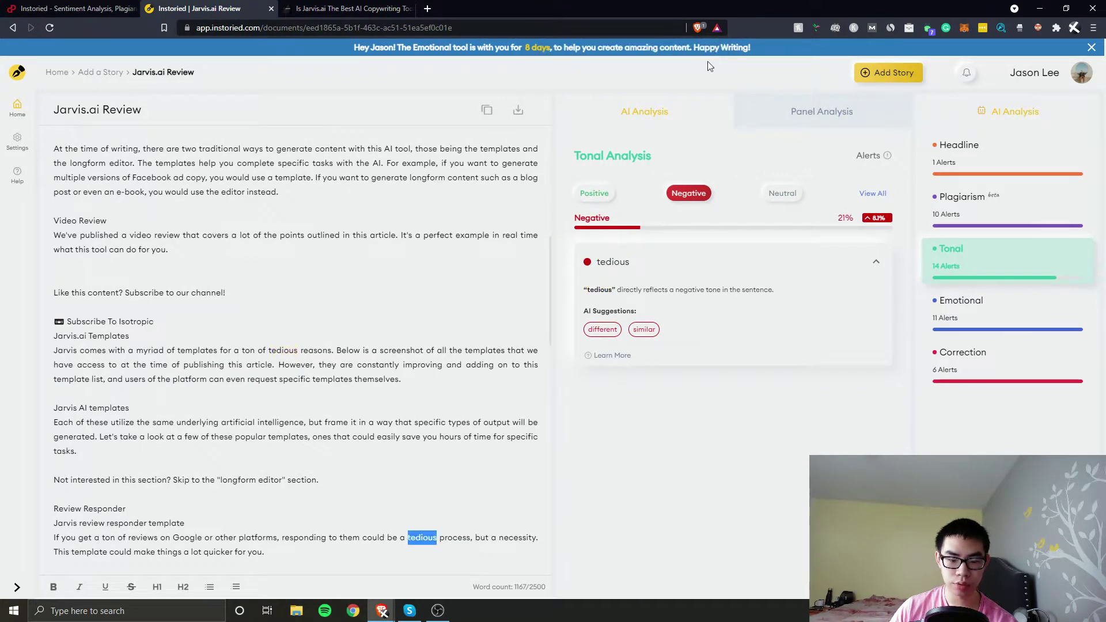
Replace "tedious" with the AI suggestion "different" and collapse the alert
mouse_move(262, 349)
left_mouse_down()
mouse_move(299, 350)
mouse_move(281, 350)
left_mouse_up()
left_click(602, 330)
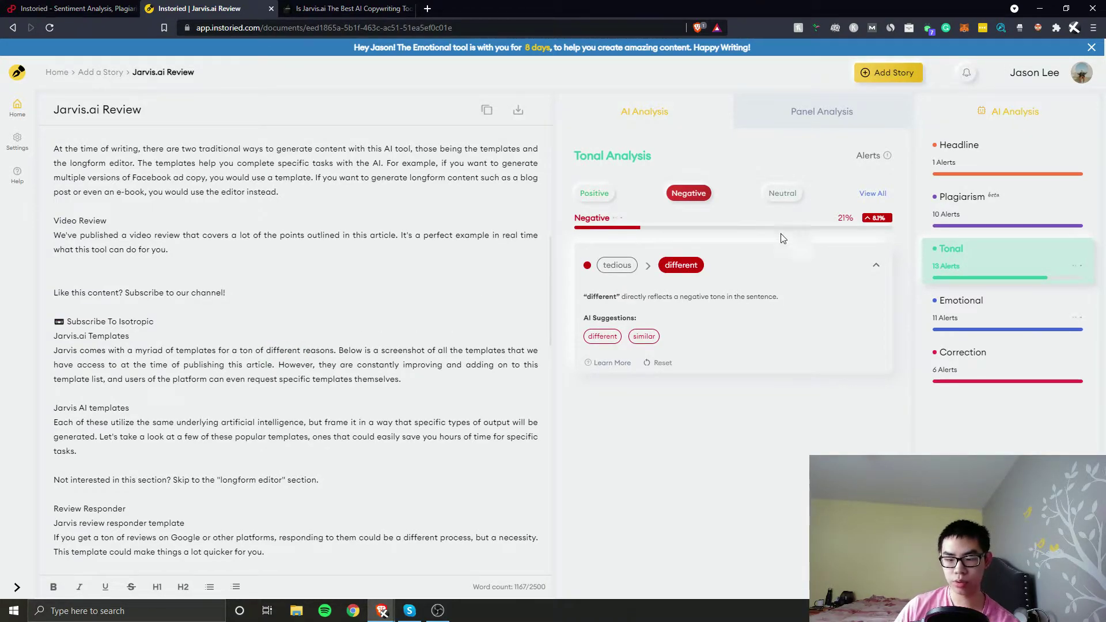
left_click(874, 267)
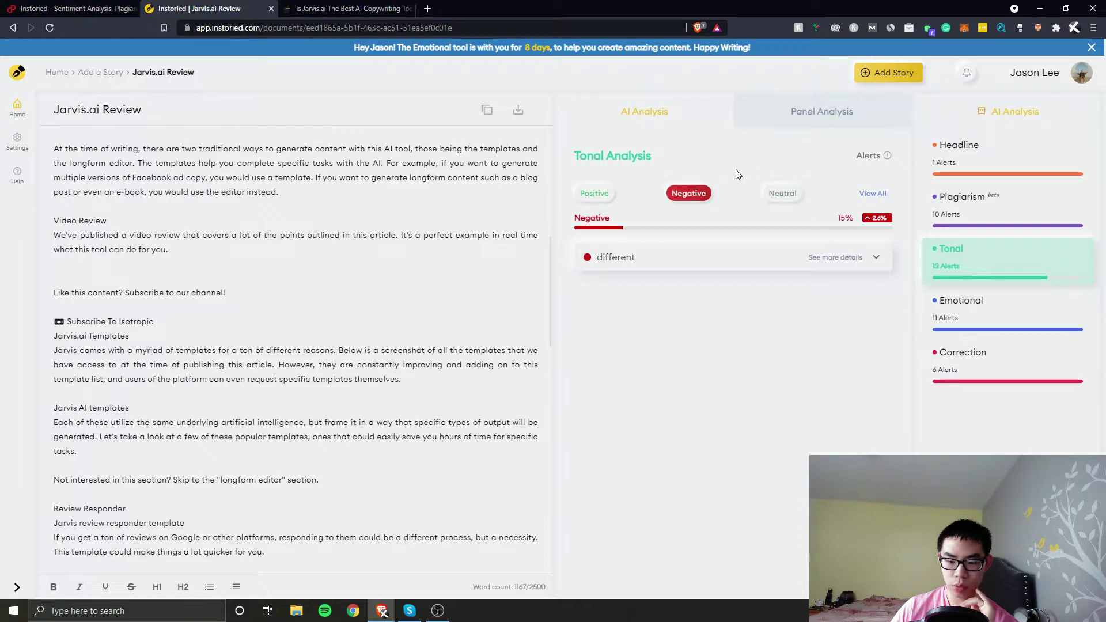
Check the positive tonal alert for "simple" and look over the Joy alerts in the emotional analysis
left_click(593, 193)
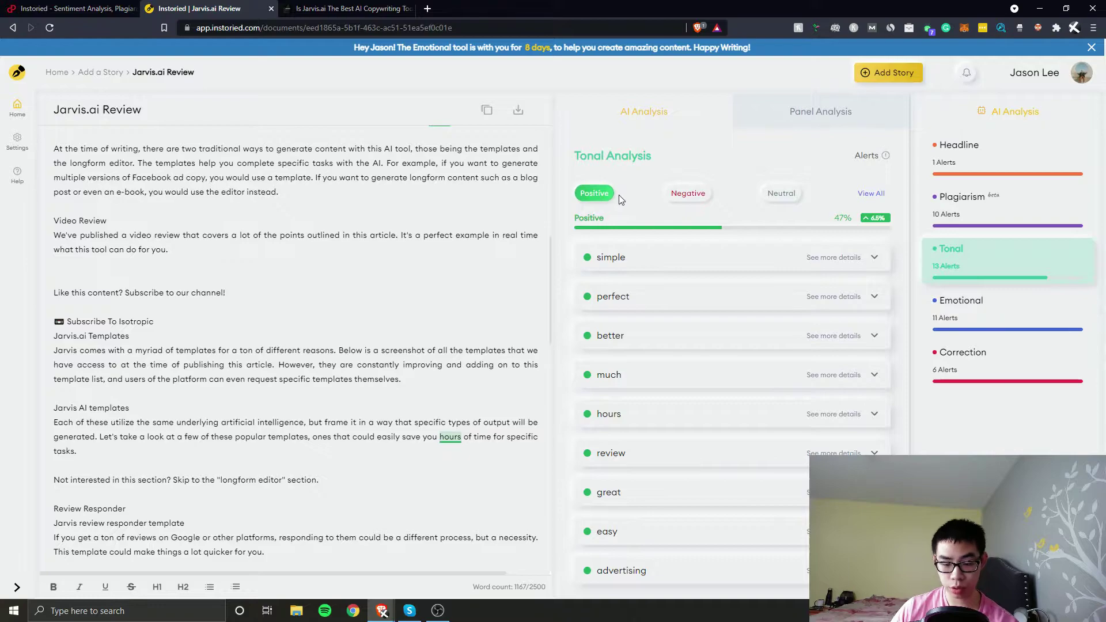
left_click(687, 270)
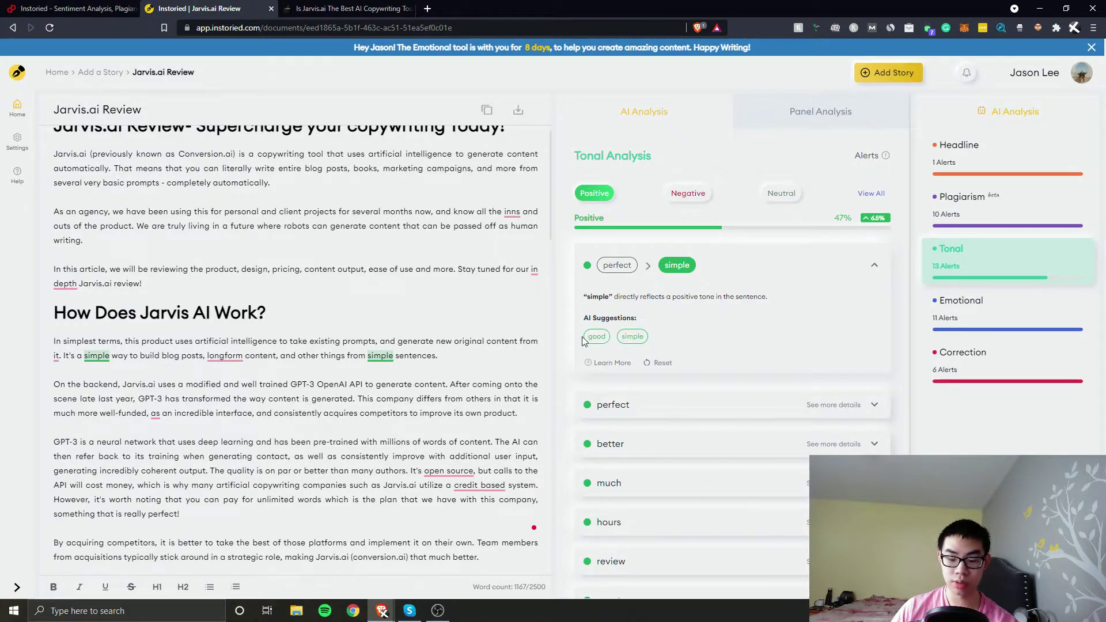
left_click(924, 304)
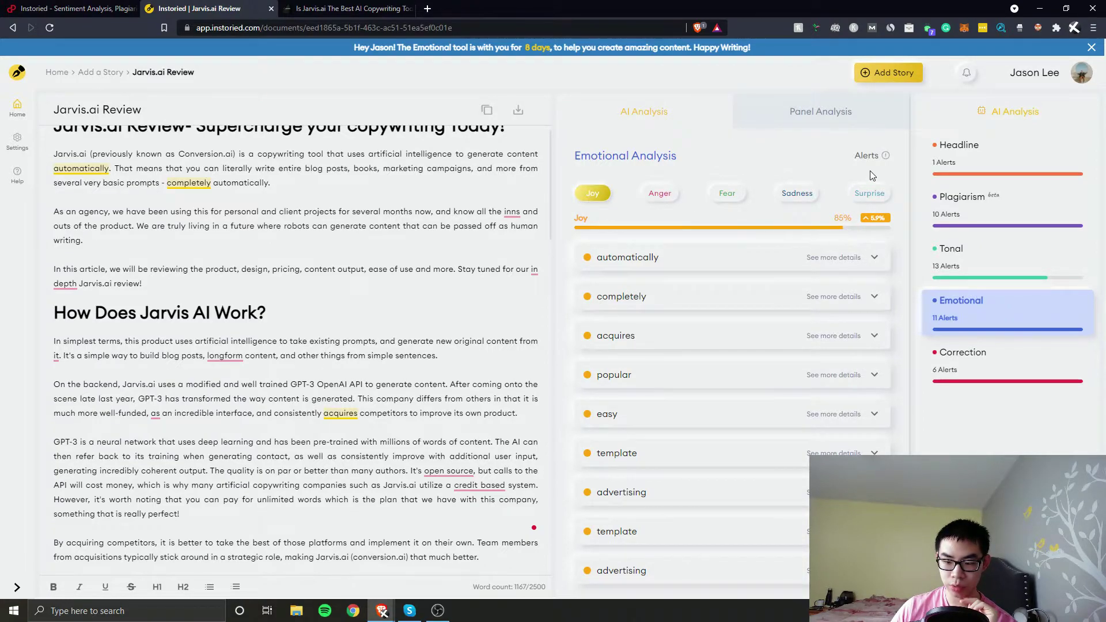
scroll(870, 193, "down", 1)
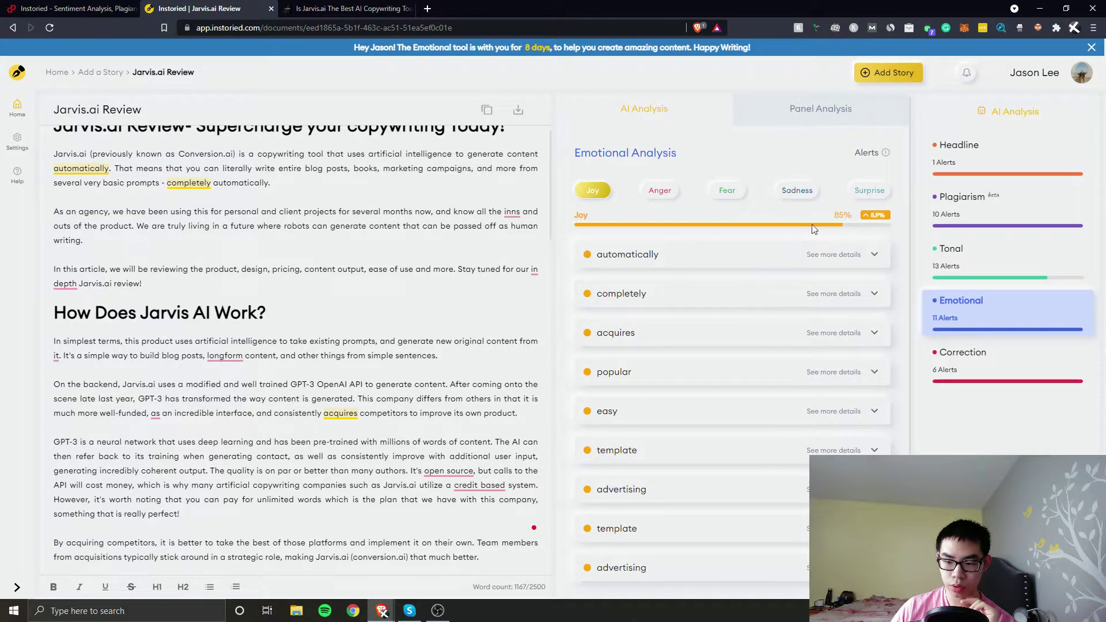
left_click(208, 184)
scroll(118, 190, "up", 1)
Filter the emotional alerts to Anger and examine the suggestions for "template"
left_click(659, 190)
left_click(768, 264)
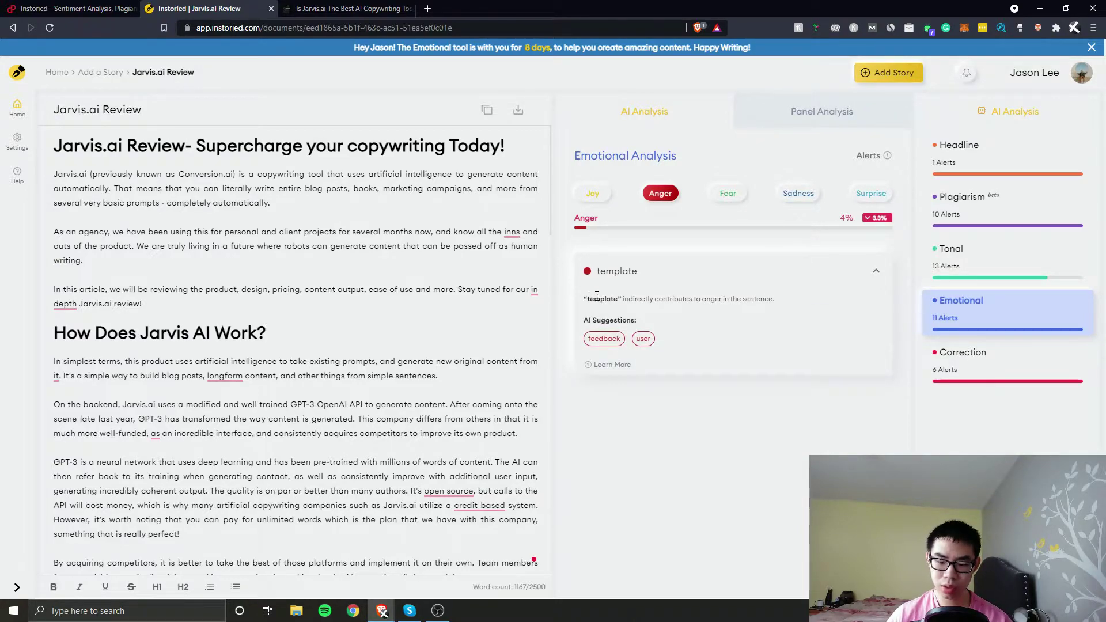
left_click(638, 272)
left_click(638, 272)
Look through the article for the Anger alert's word and search the page for "template"
scroll(405, 301, "down", 7)
scroll(405, 301, "down", 10)
scroll(415, 297, "up", 15)
scroll(415, 298, "up", 3)
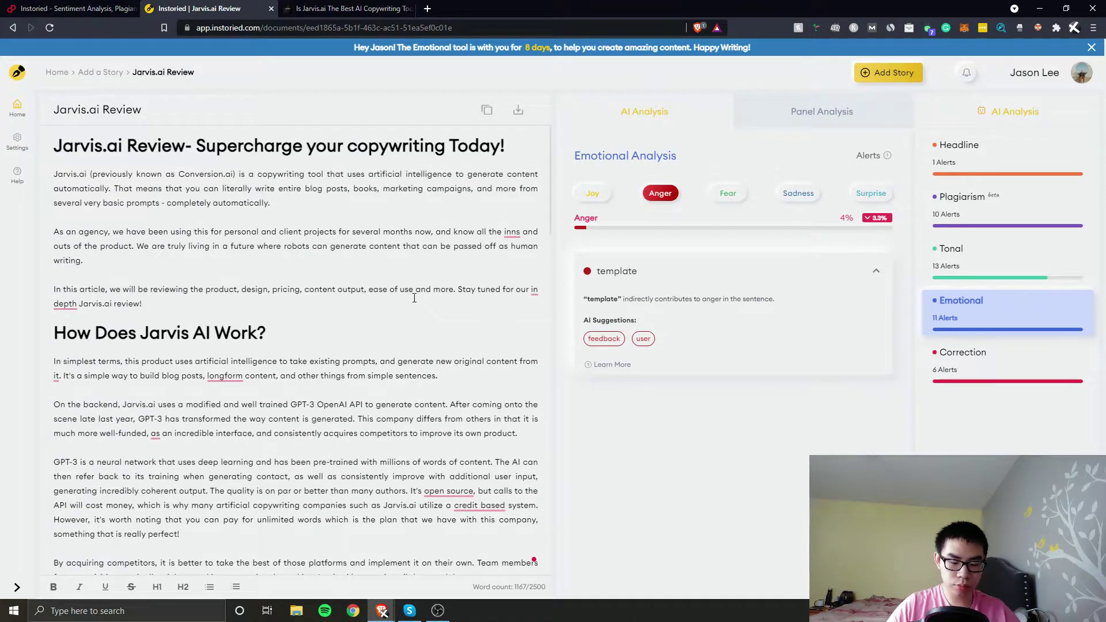
key("ctrl+f")
type("template")
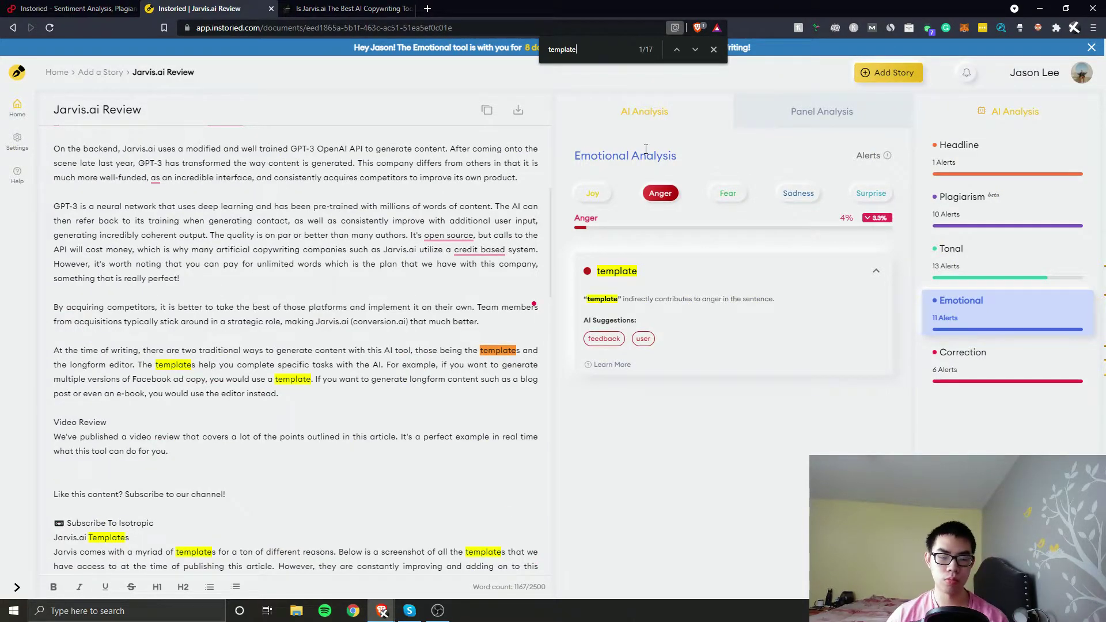
left_click(714, 49)
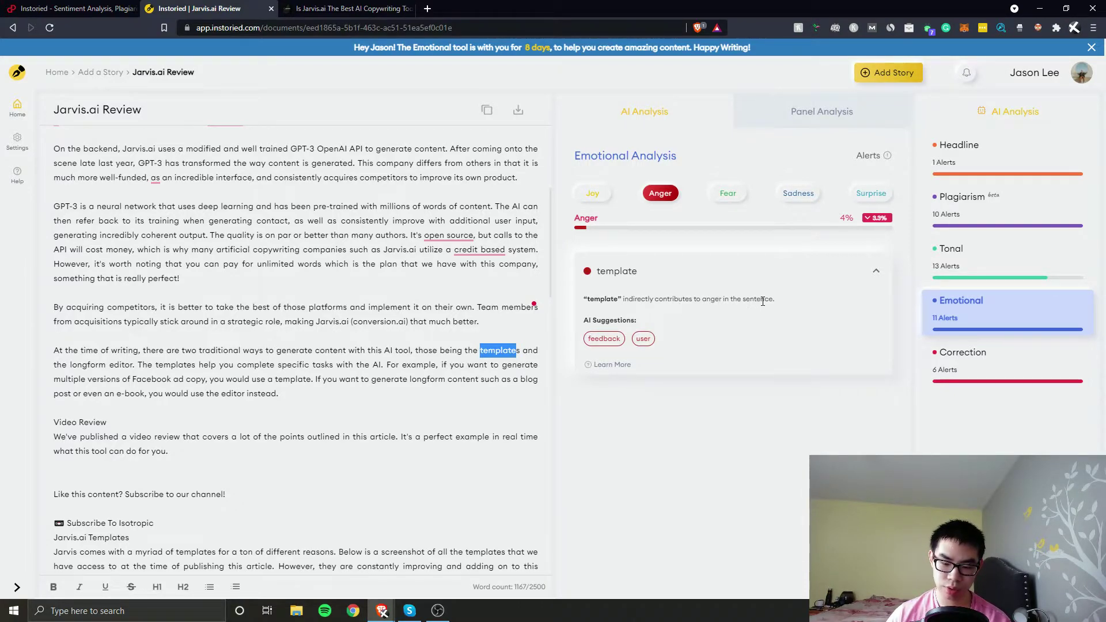
Replace the flagged "template" with the AI suggestion "feedback", look for the change in the article and collapse the alert
left_click(606, 341)
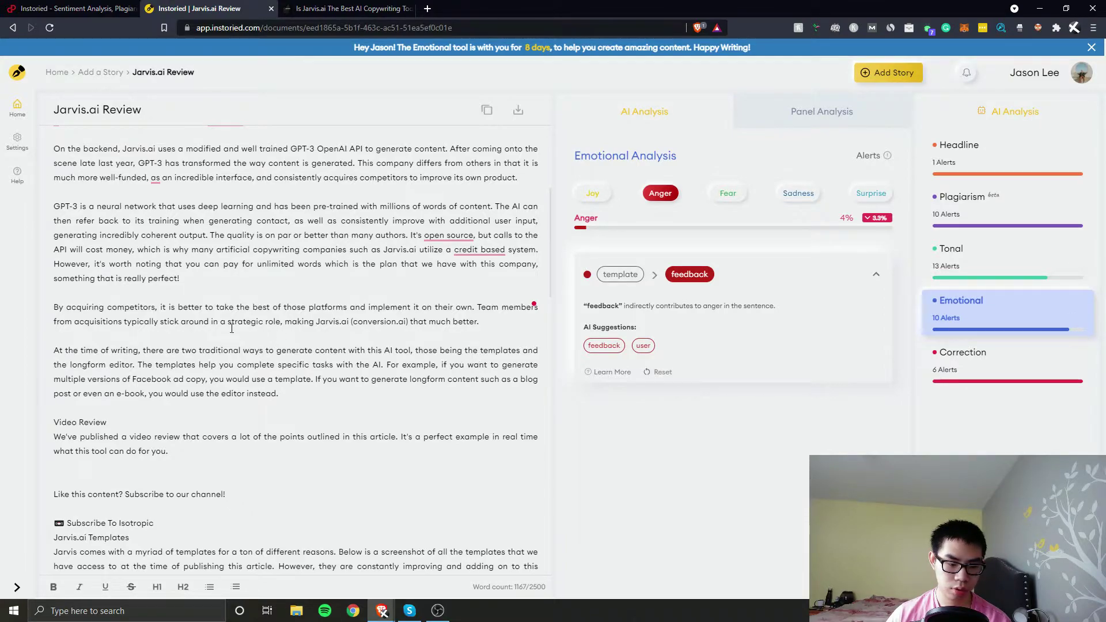
scroll(221, 321, "up", 4)
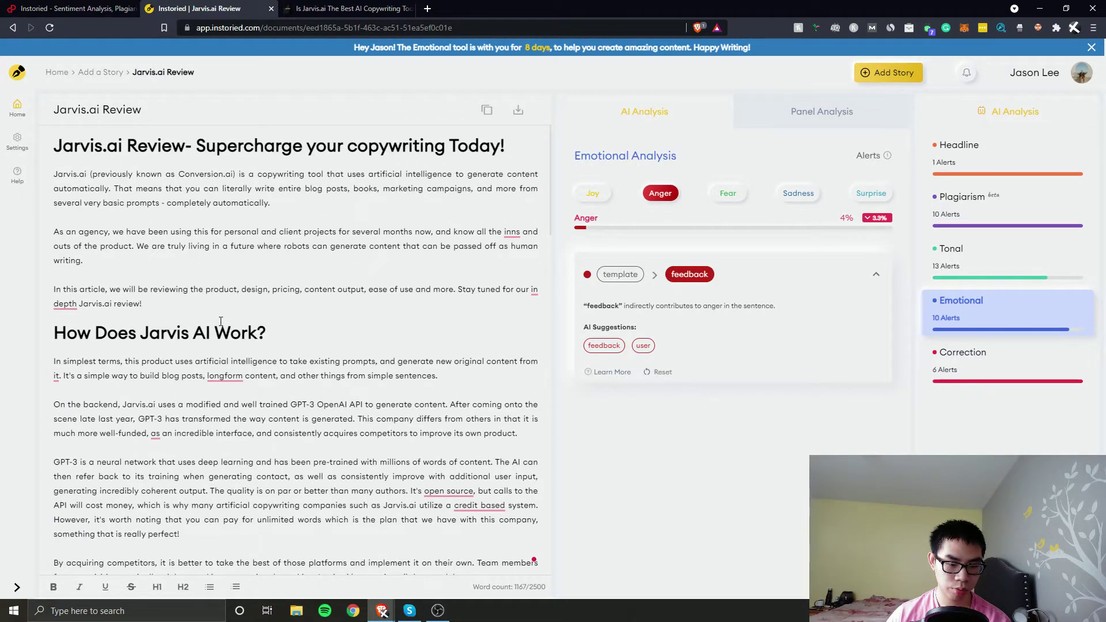
scroll(221, 321, "down", 5)
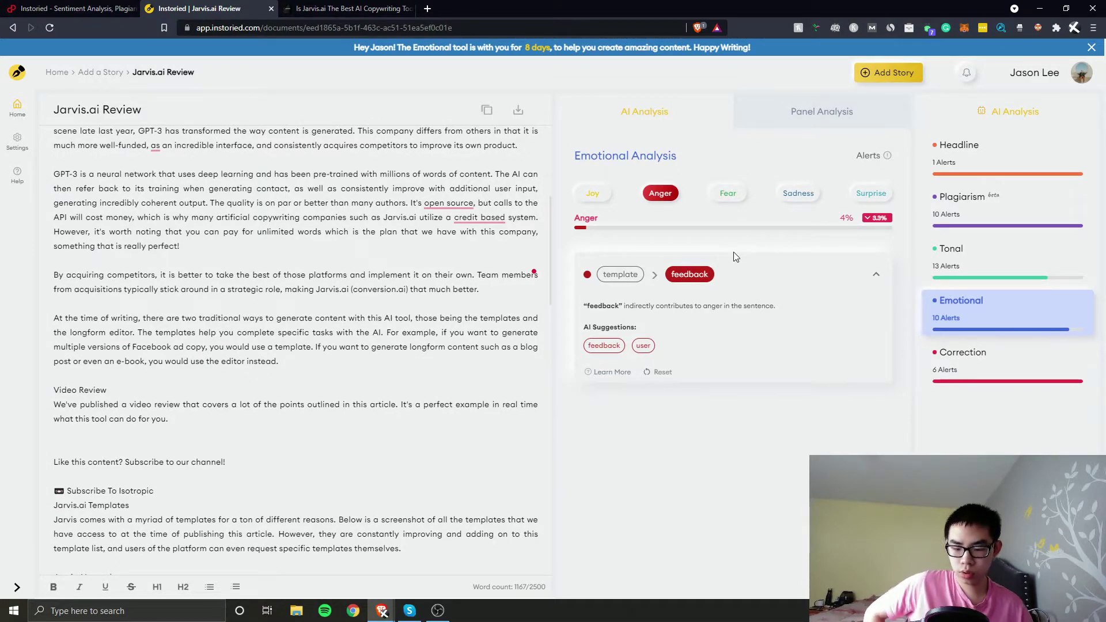
left_click(716, 269)
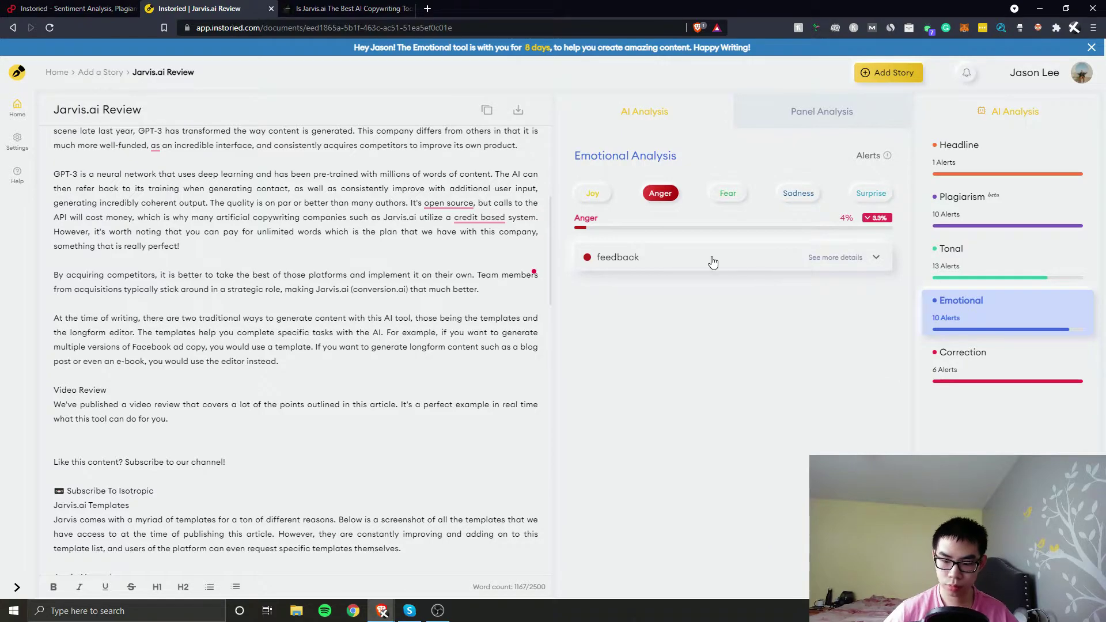
Recheck the Anger alert for "feedback" and look through the Fear, Sadness and Surprise results of the emotional analysis
left_click(714, 263)
left_click(681, 273)
left_click(679, 271)
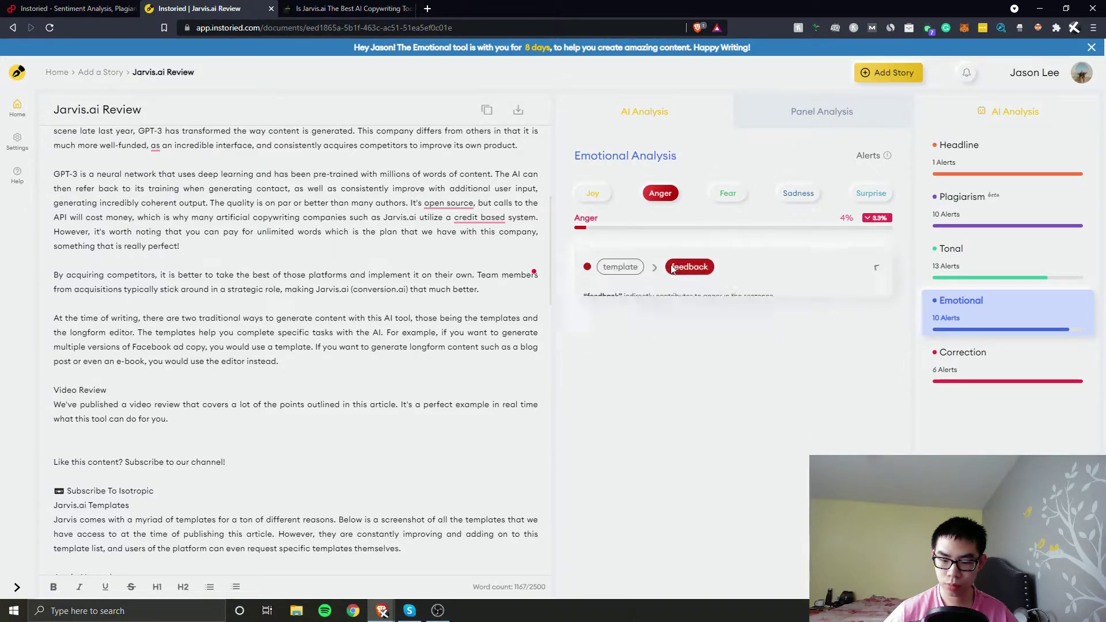
left_click(685, 268)
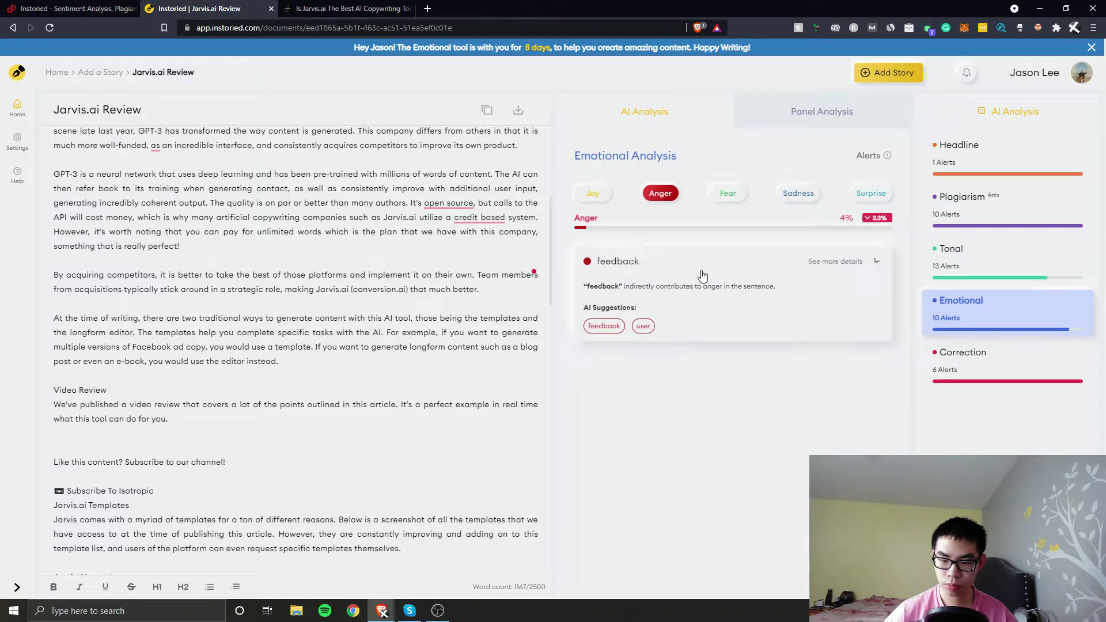
left_click(729, 196)
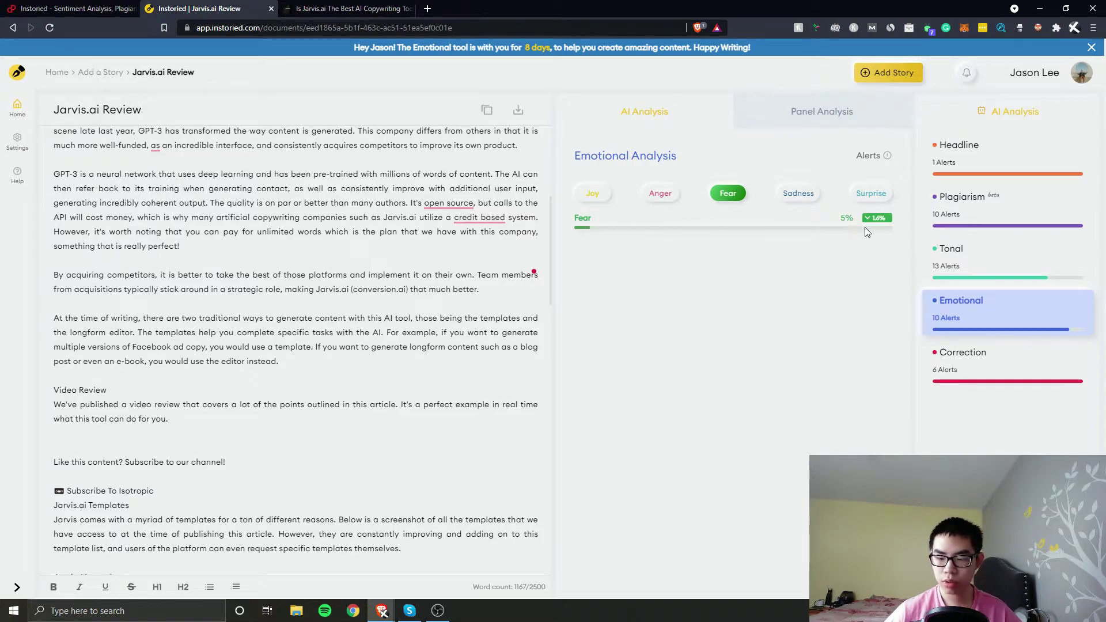
left_click(798, 195)
left_click(870, 194)
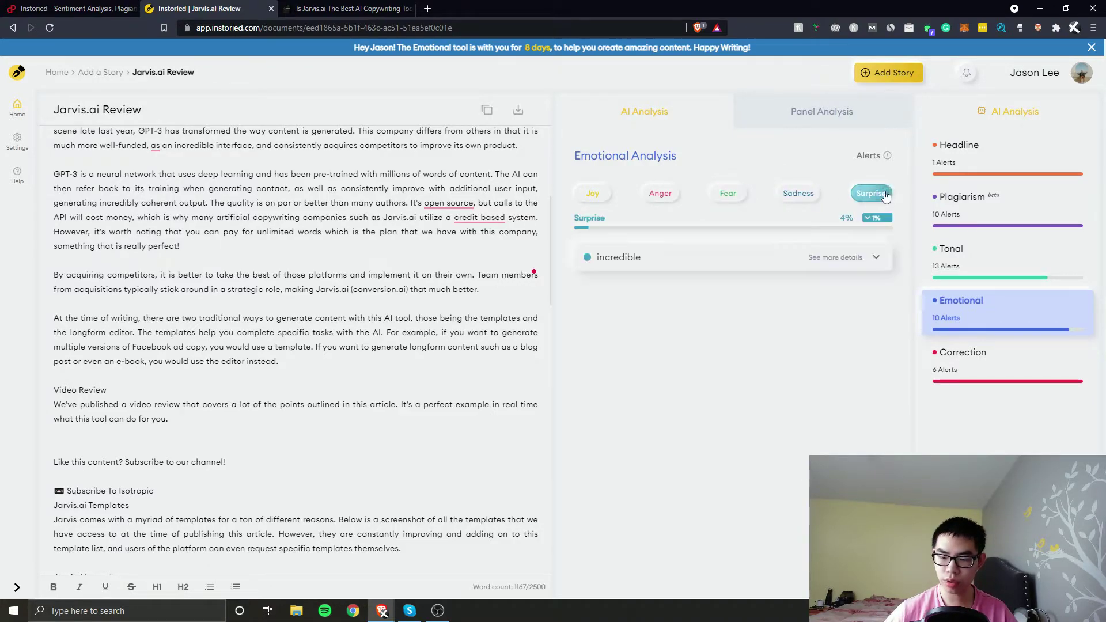
Filter the emotional alerts to Joy and try replacing the flagged "automatically" with the AI suggestion "content"
left_click(596, 196)
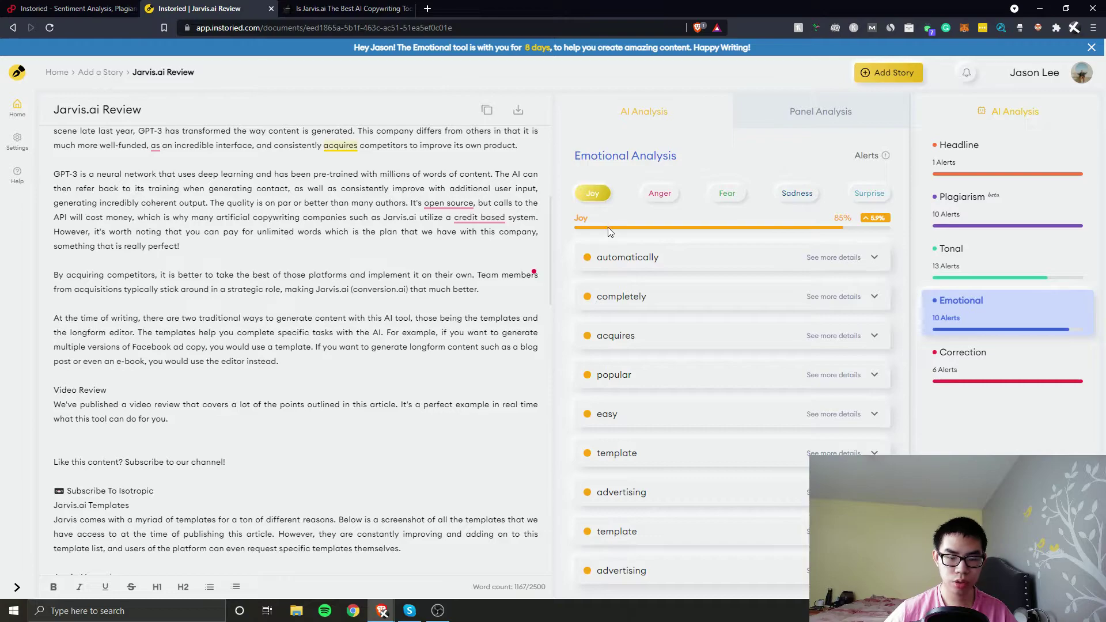
left_click(630, 259)
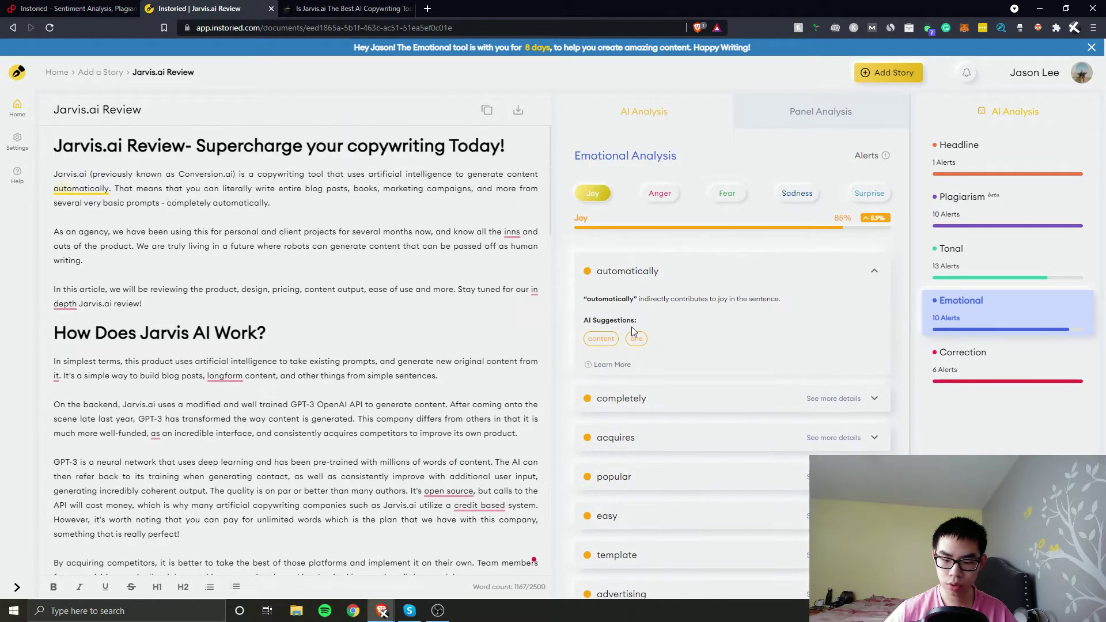
left_click(599, 340)
mouse_move(518, 174)
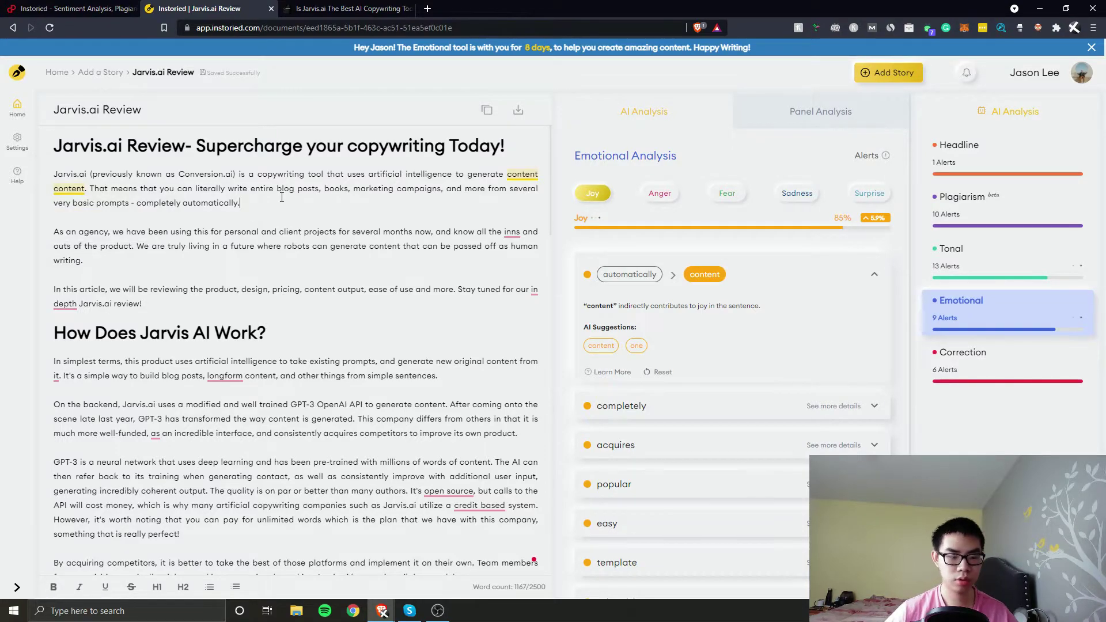
Reset the "content" replacement, inspect the affected word in the first paragraph and undo the reset in the article
left_click(656, 372)
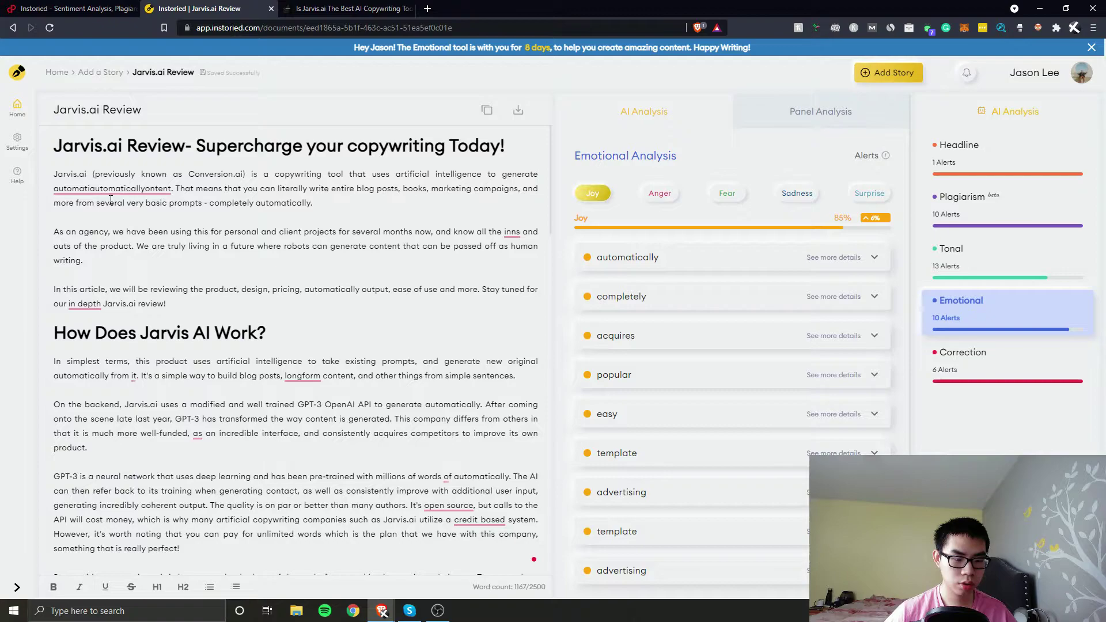
mouse_move(115, 190)
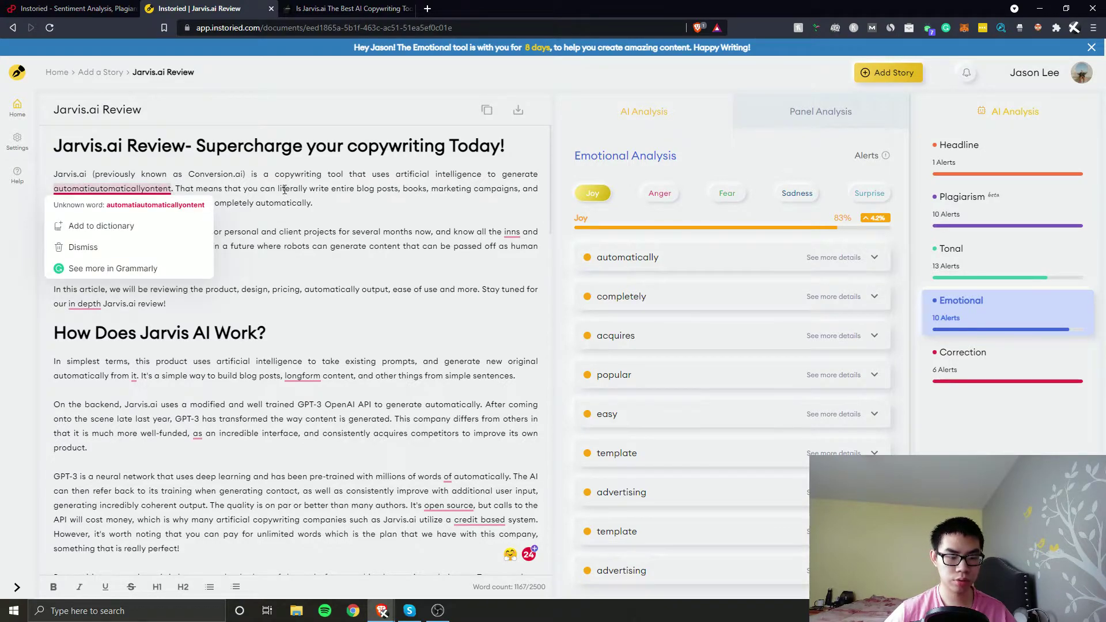
left_click(364, 204)
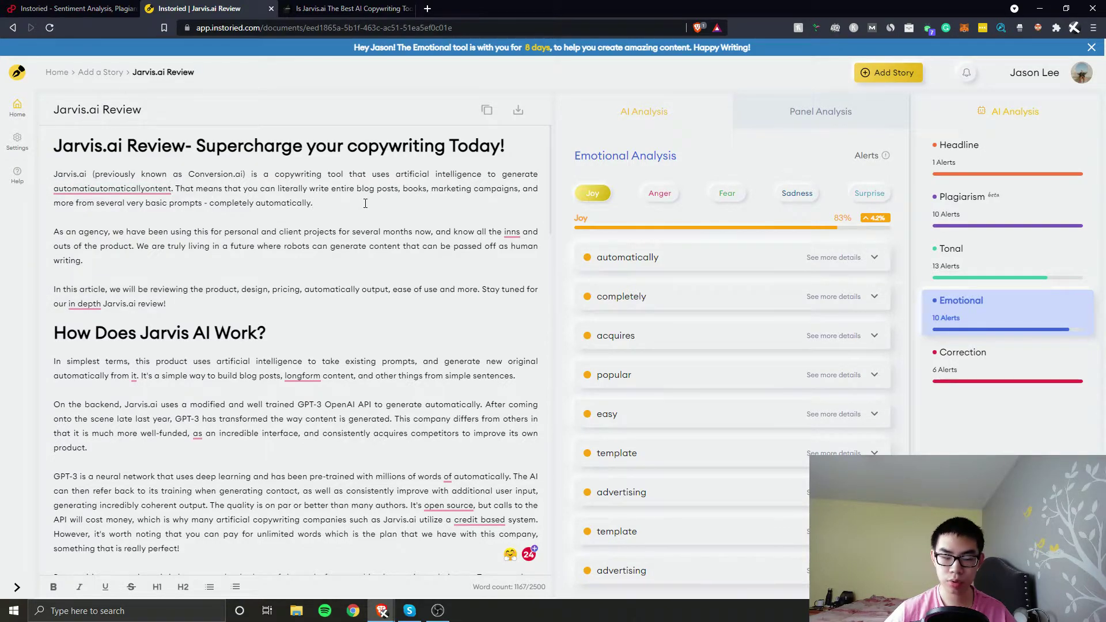
key("ctrl+z")
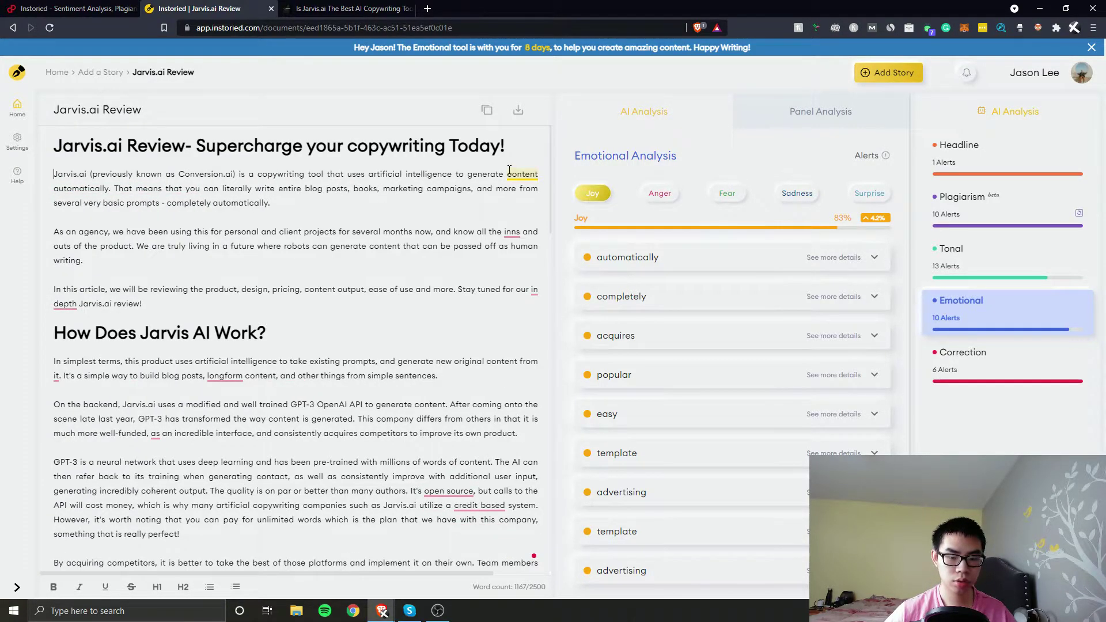
Examine the highlighted "content" in the first paragraph and the Joy alert's suggestions for "automatically"
mouse_move(517, 170)
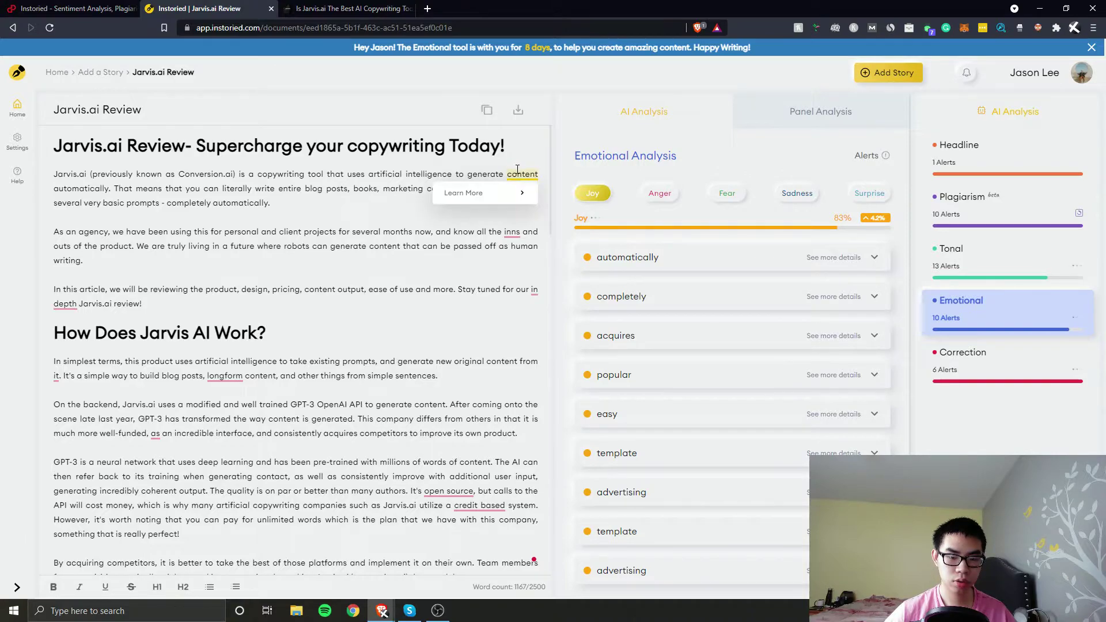
left_click(636, 270)
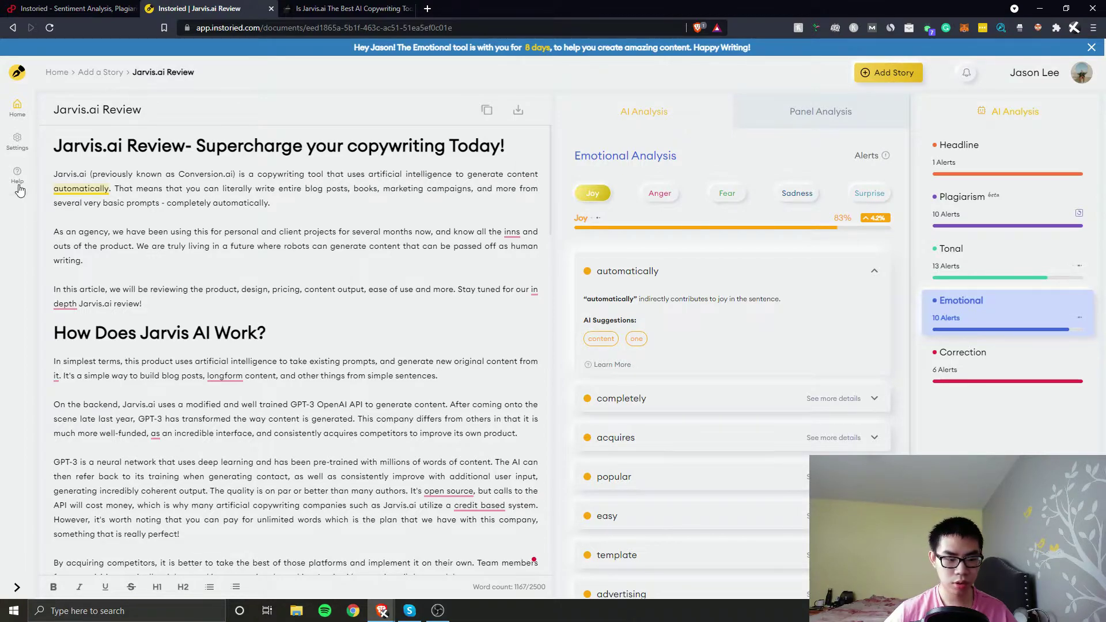
mouse_move(70, 195)
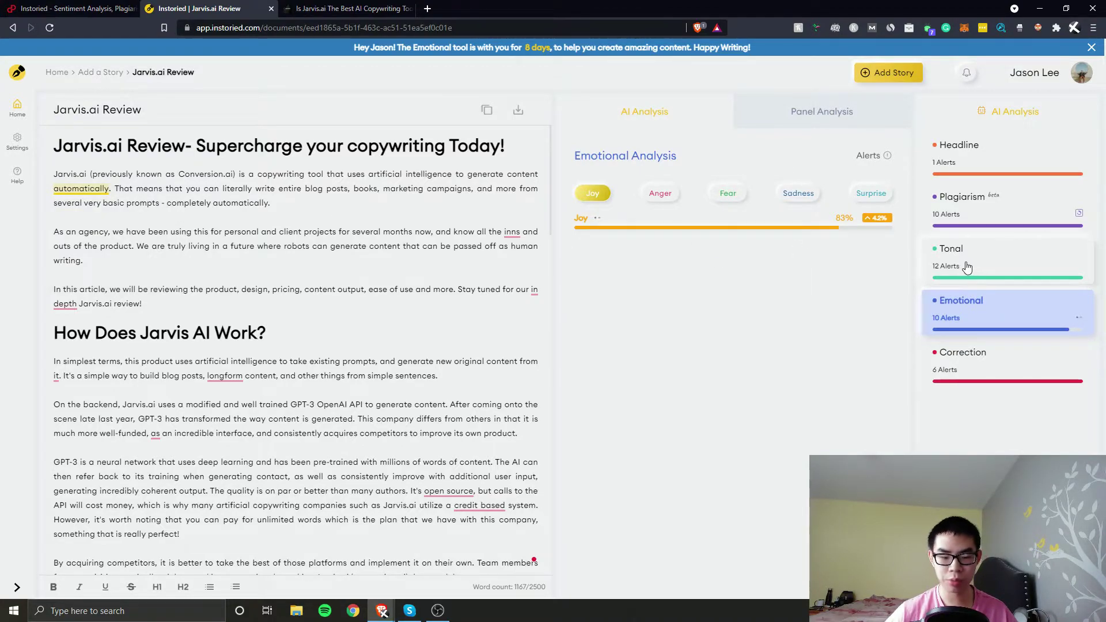
Open the Correction analysis, compare the suggestions for "longform" and replace it with "long form"
left_click(945, 365)
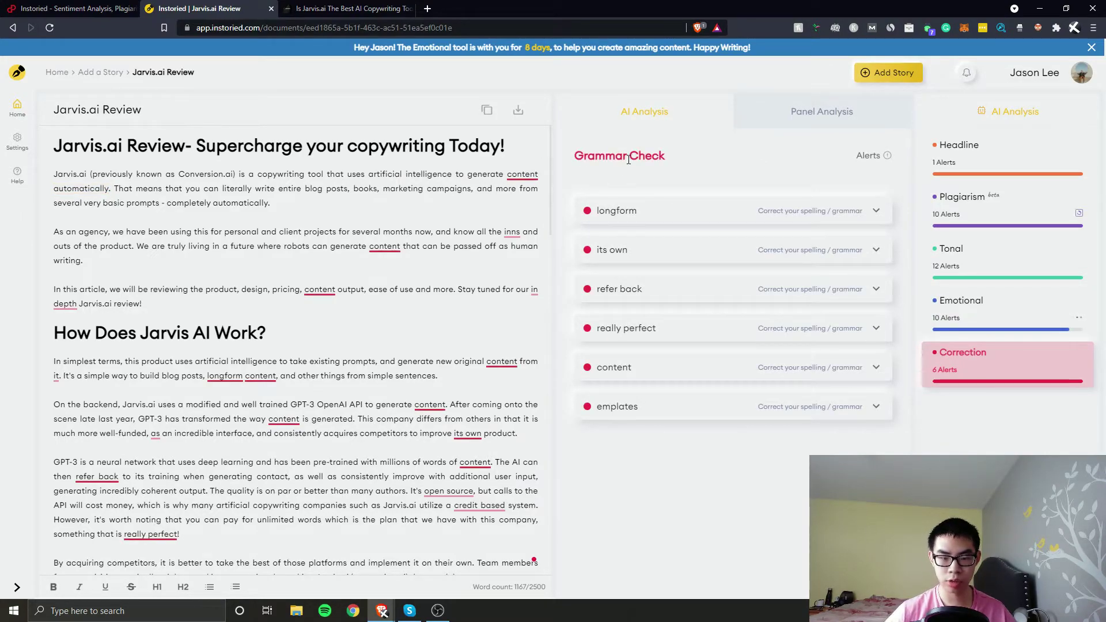
left_click(629, 223)
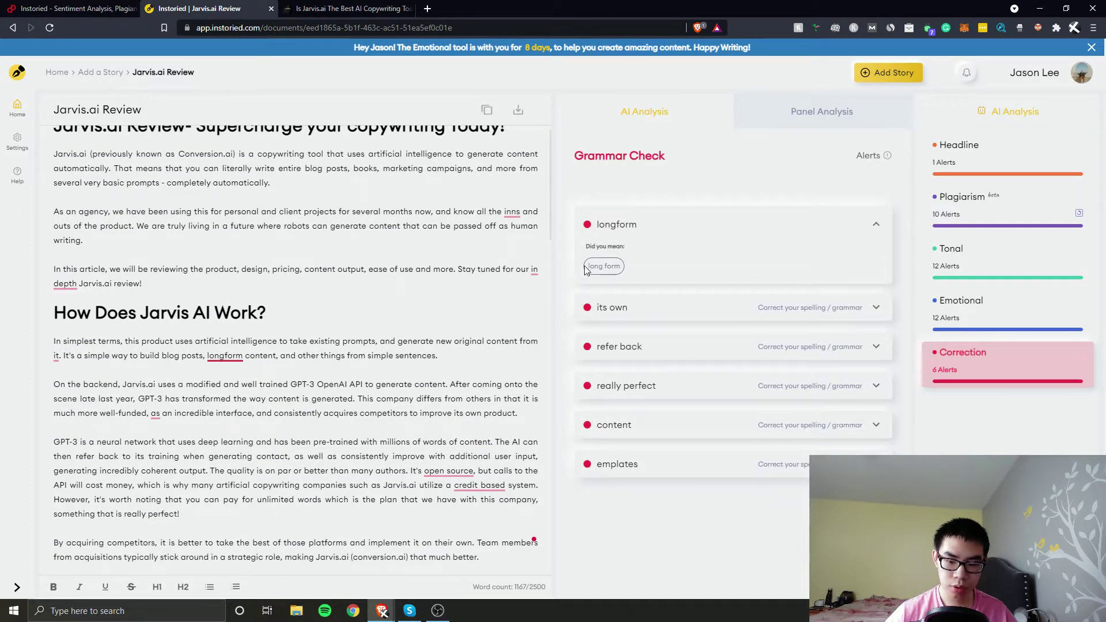
scroll(171, 304, "down", 3)
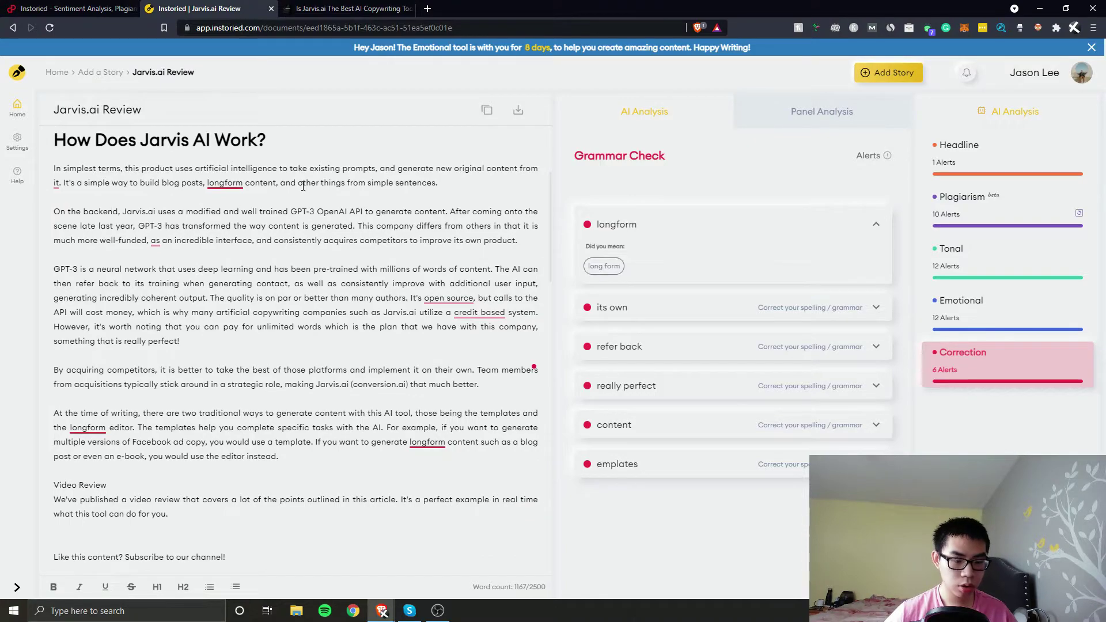
left_click(222, 185)
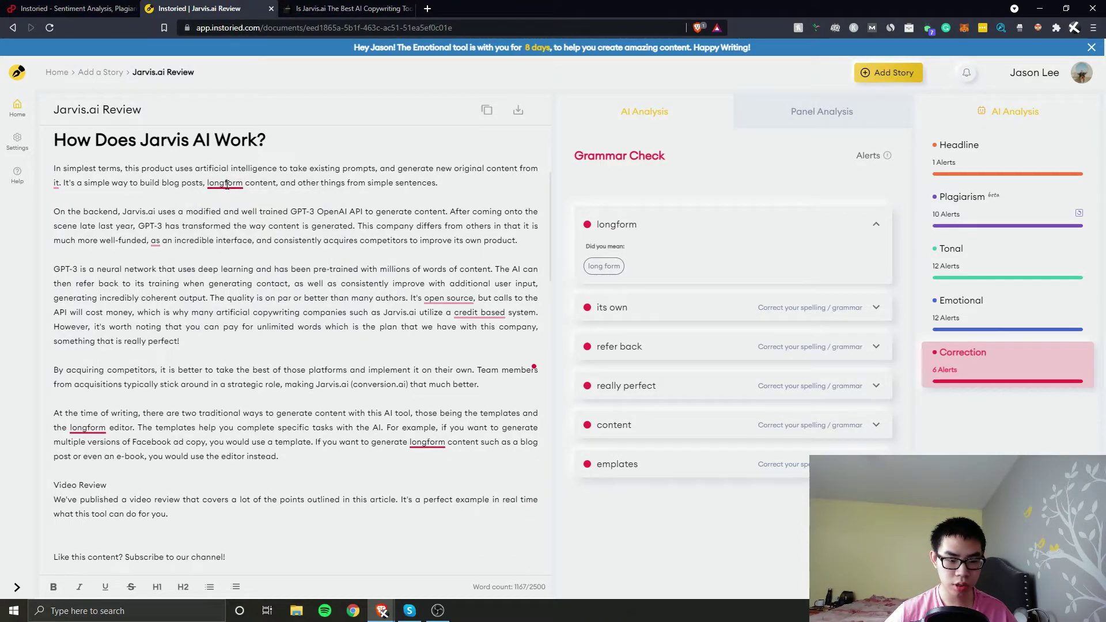
mouse_move(227, 184)
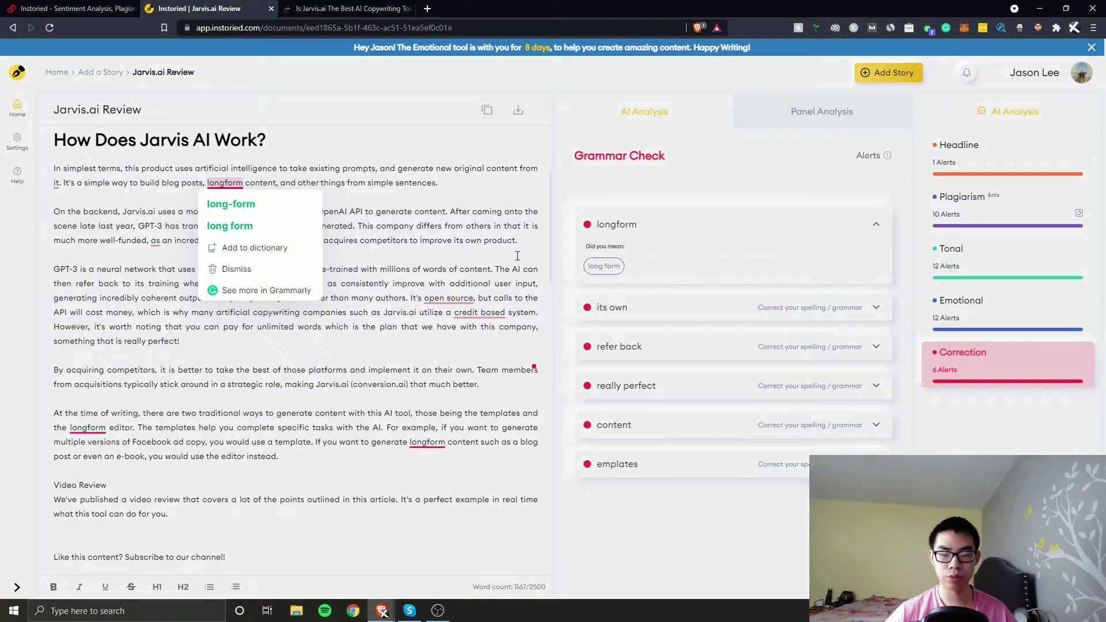
left_click(604, 266)
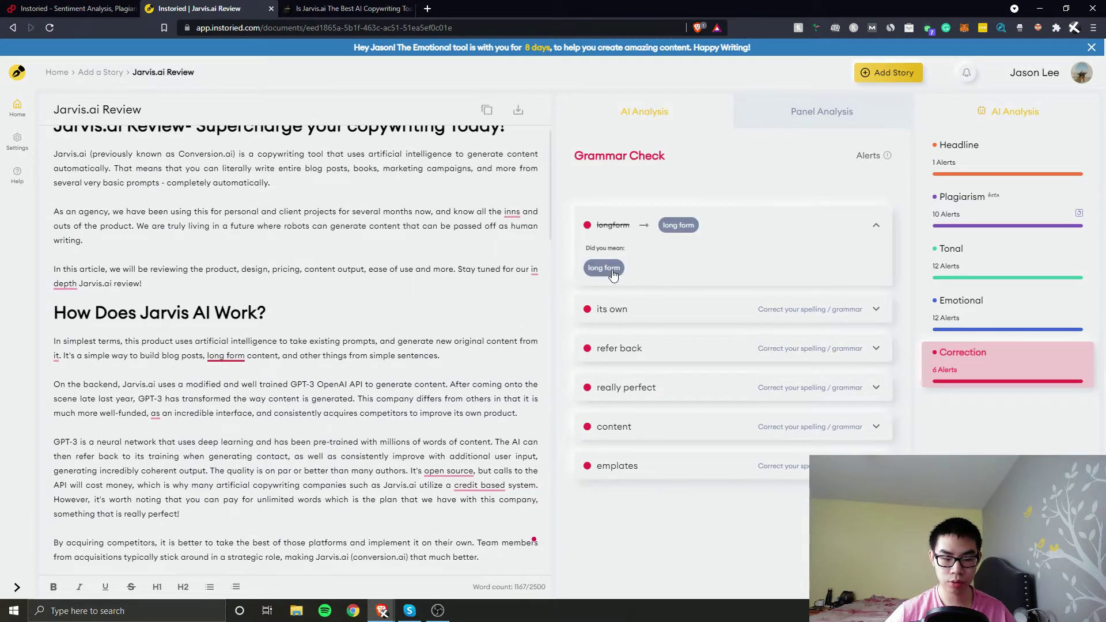
left_click(703, 232)
Locate the flagged "its own" in the article and replace it with the suggestion "its"
left_click(663, 251)
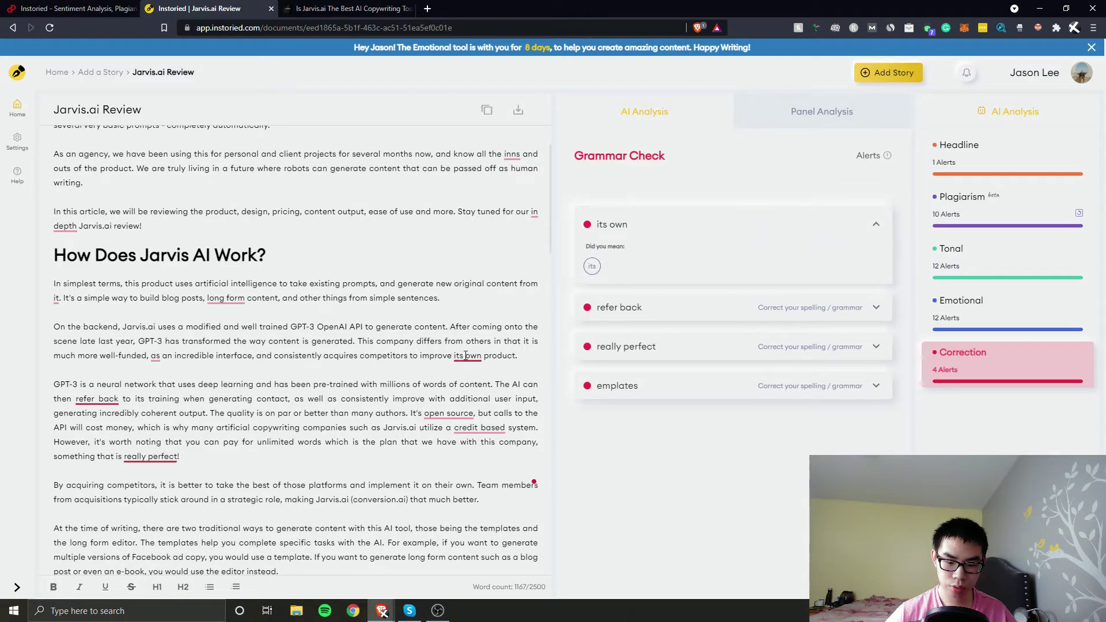
left_click_drag(464, 356, 467, 368)
key("Left")
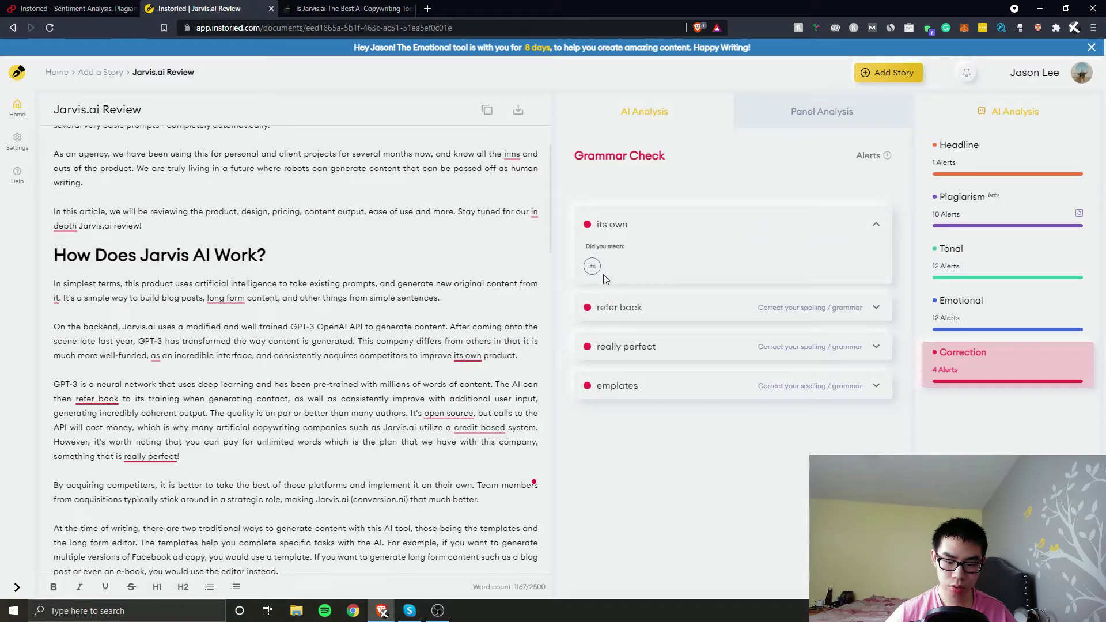
left_click(591, 266)
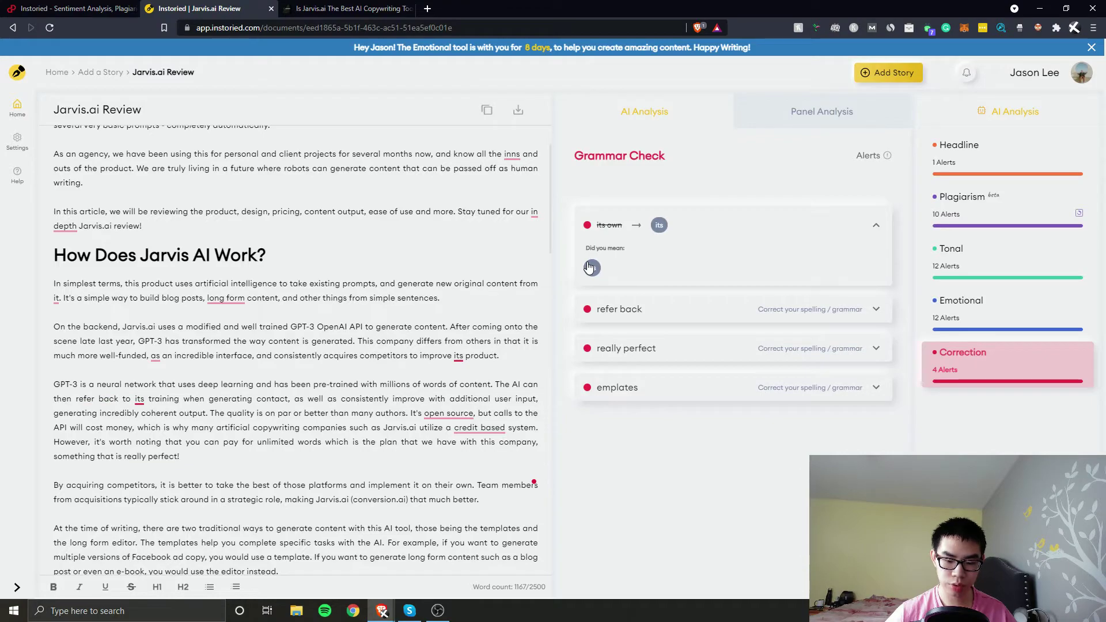
Replace the flagged "refer back" with the suggestion "refer" and recheck its alert
left_click(605, 308)
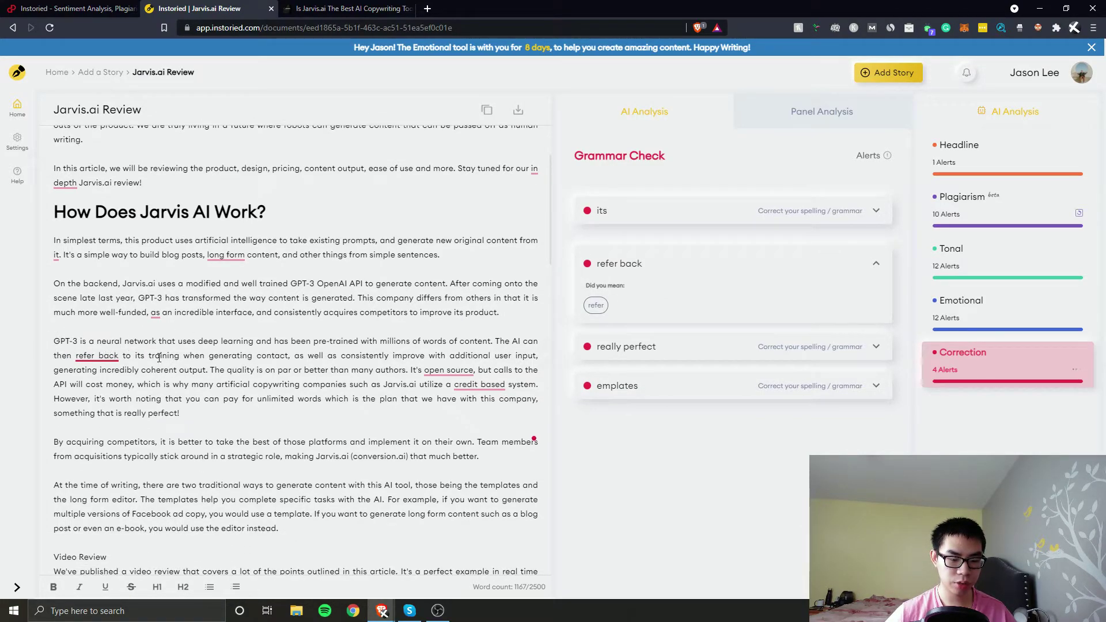
left_click(596, 306)
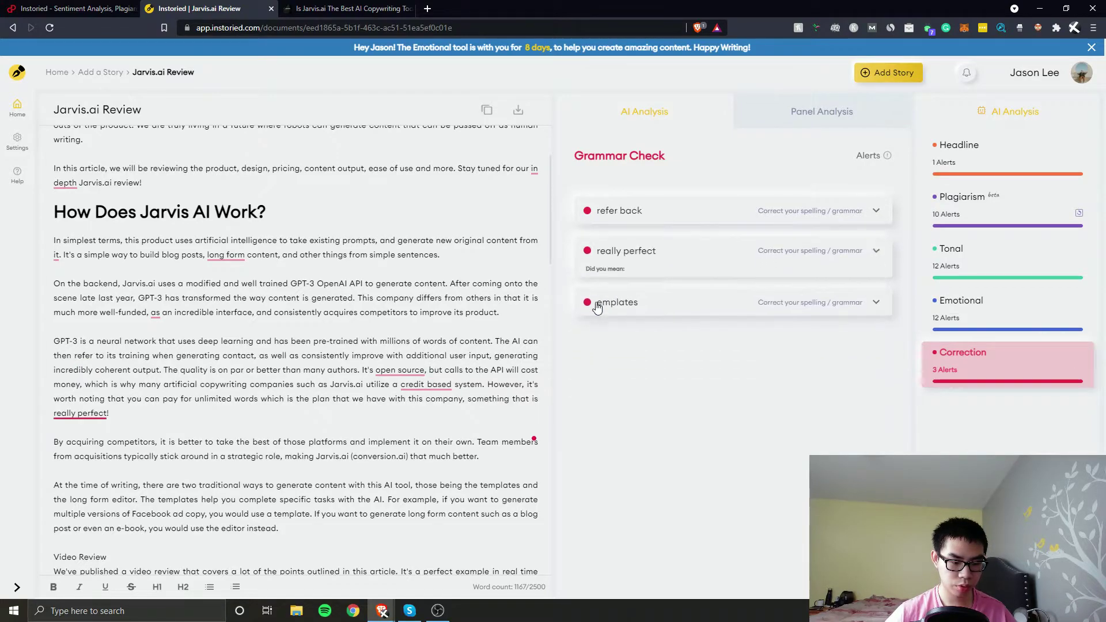
left_click(662, 224)
left_click_drag(601, 266, 653, 296)
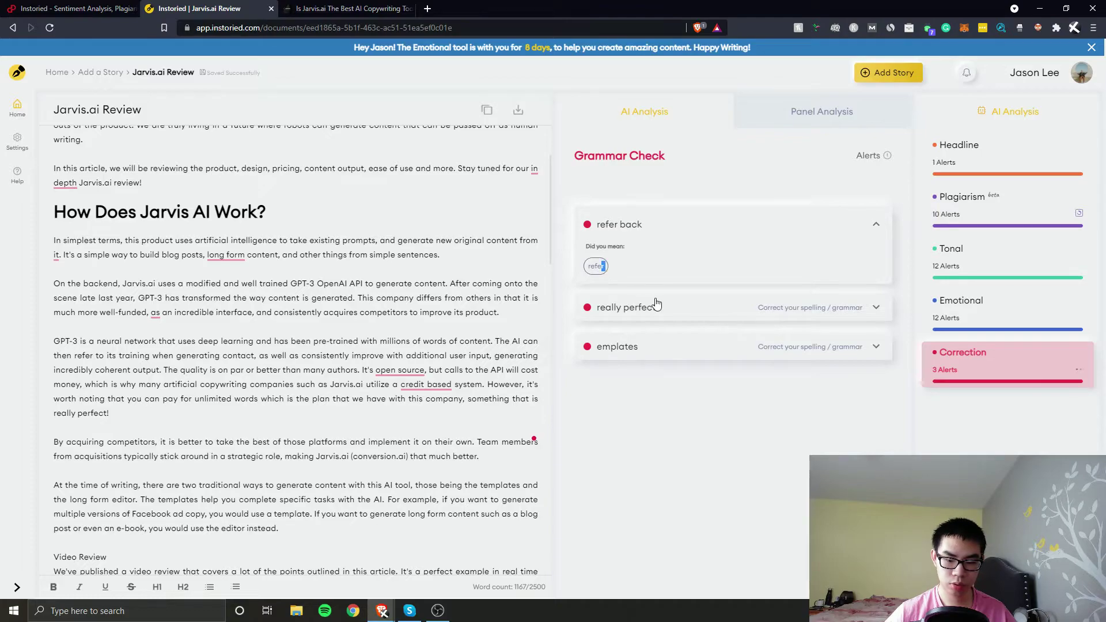
Replace "really perfect" with "flawless" and "emplates" with "templates," in the grammar check, and collapse the alerts
left_click(616, 306)
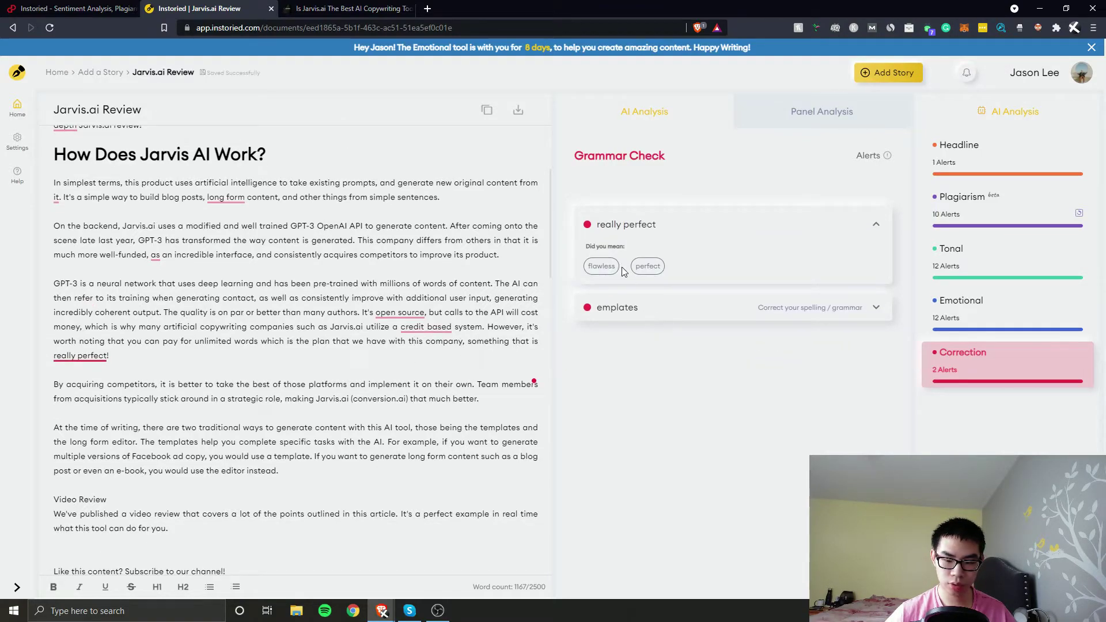
left_click(595, 271)
left_click(613, 311)
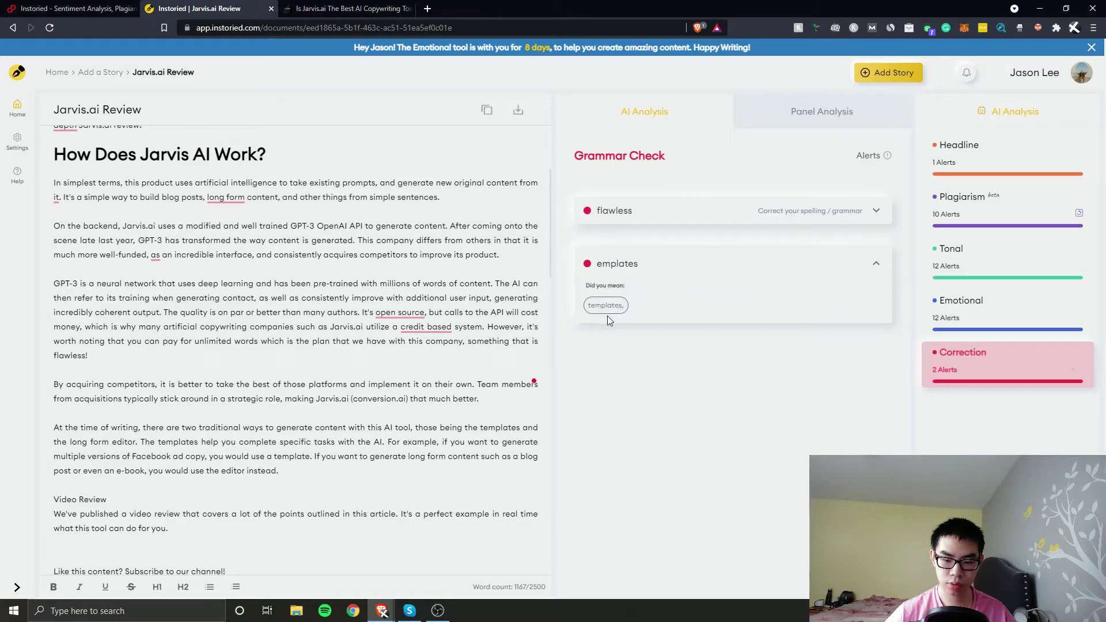
left_click(603, 306)
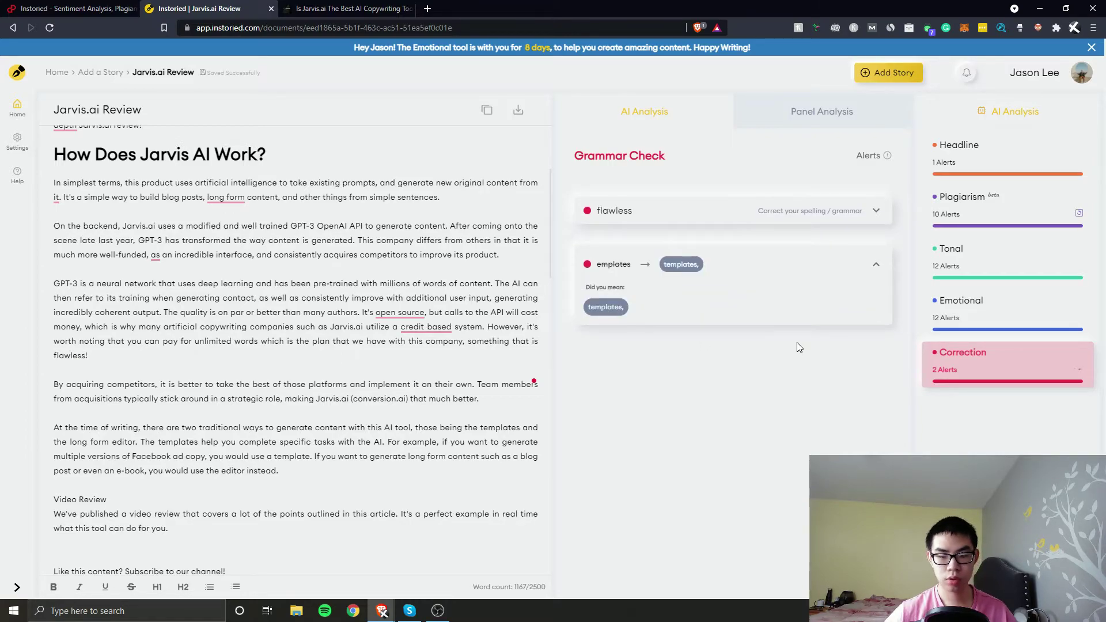
left_click(648, 212)
left_click(847, 235)
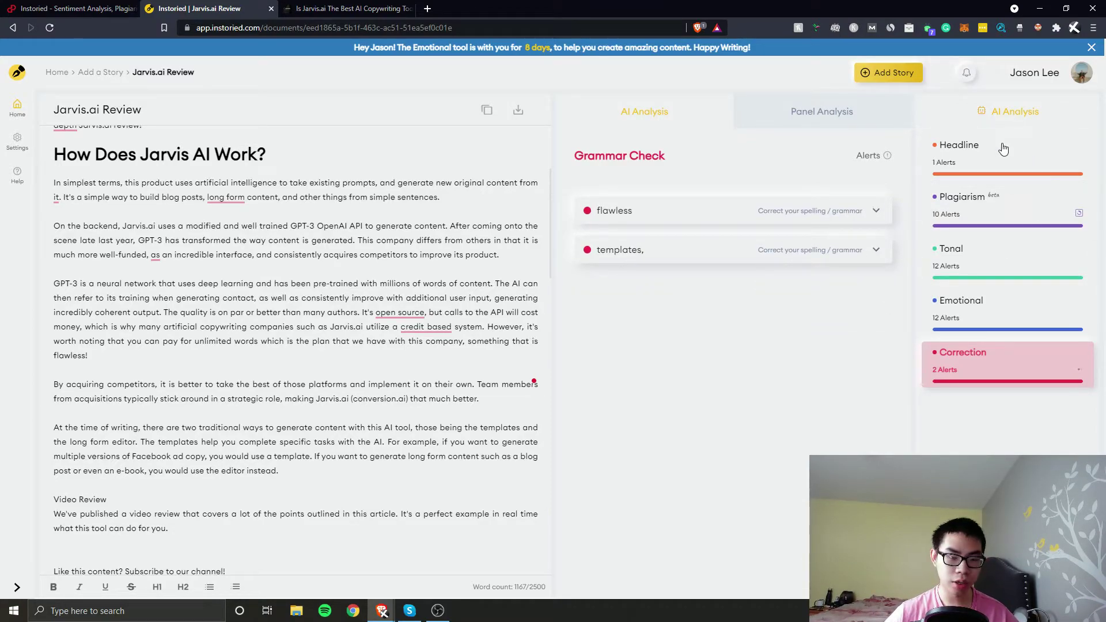
Apply the suggestion "templates," again to the remaining "emplates" alert and collapse it
scroll(235, 325, "up", 3)
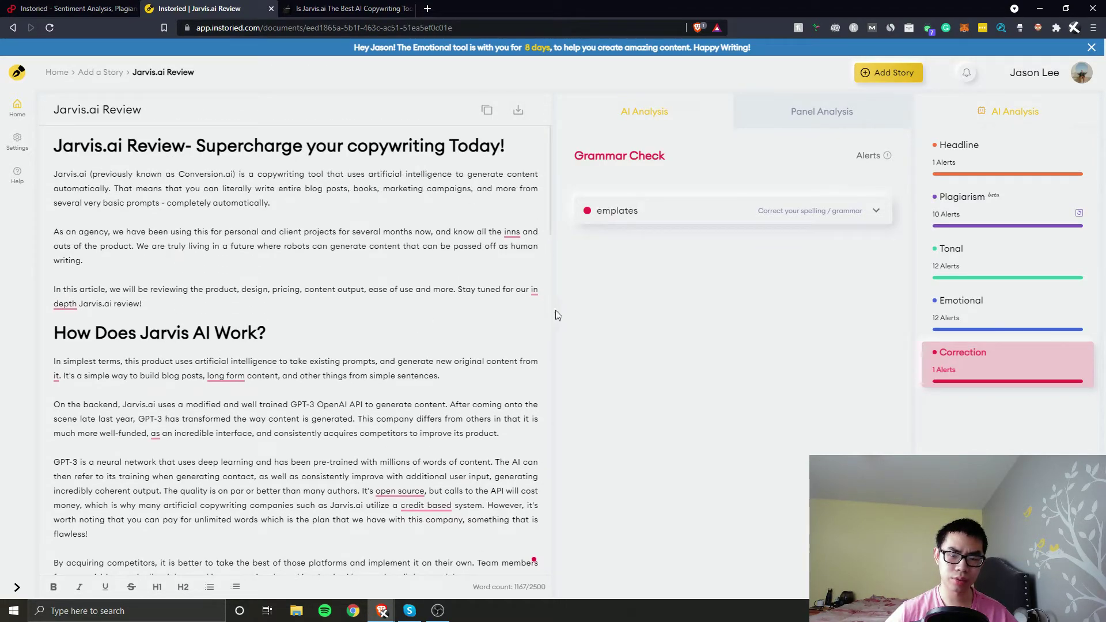
left_click(649, 221)
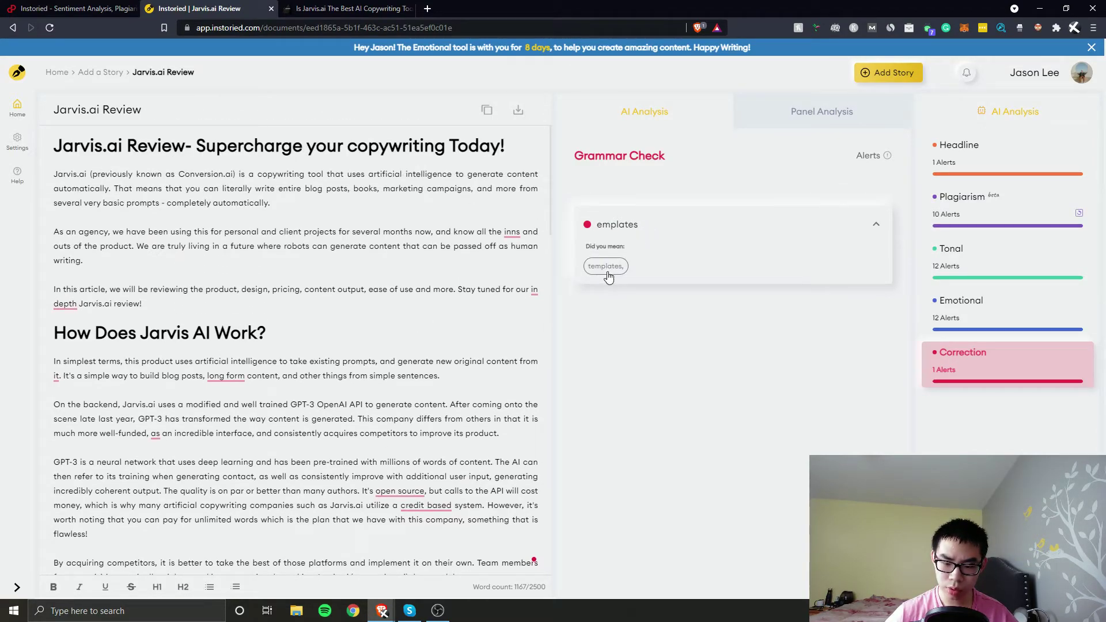
left_click(606, 267)
left_click(876, 224)
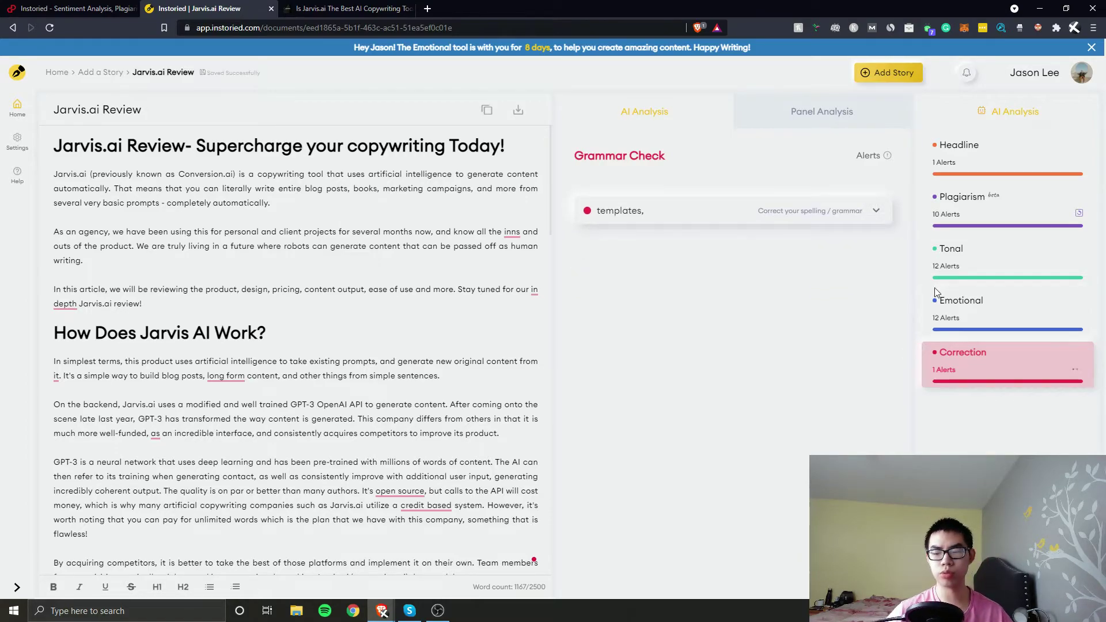
Check the emotional analysis of the edited article and open its tonal analysis
left_click(957, 312)
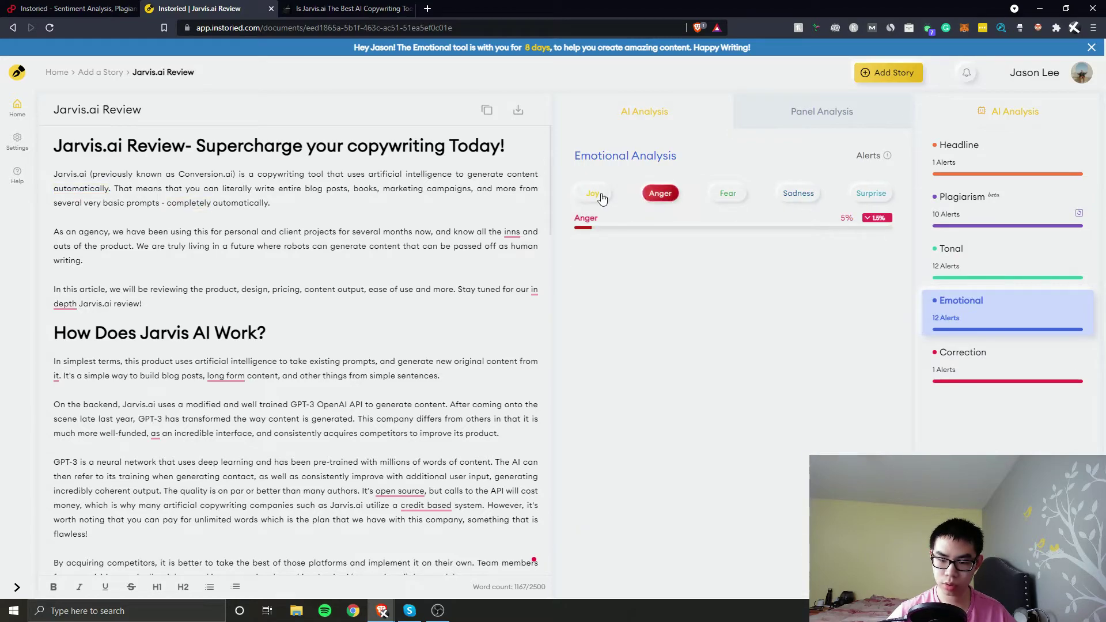
left_click(967, 259)
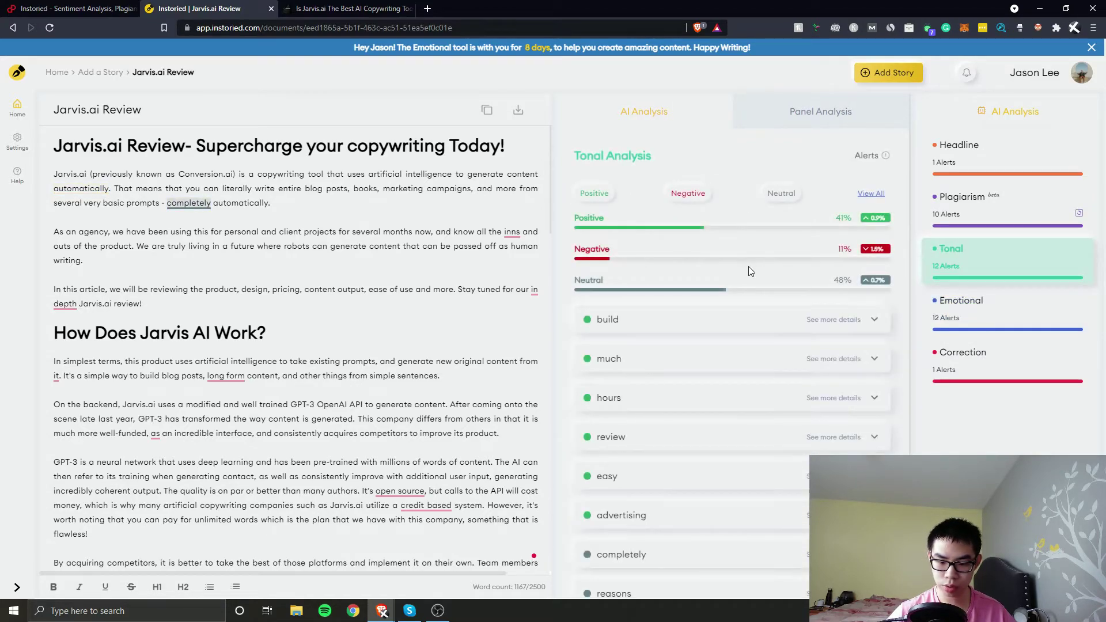
Open the plagiarism check, expand the source links for Line 1, and view the original Jarvis.ai article on the Isotropic blog
left_click(940, 214)
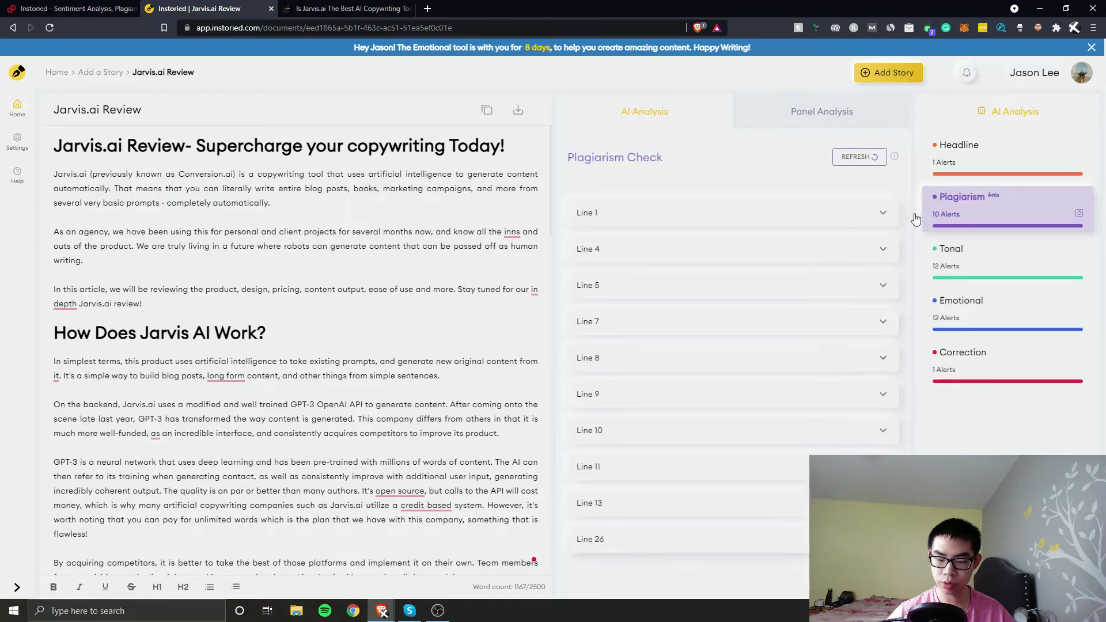
left_click(720, 212)
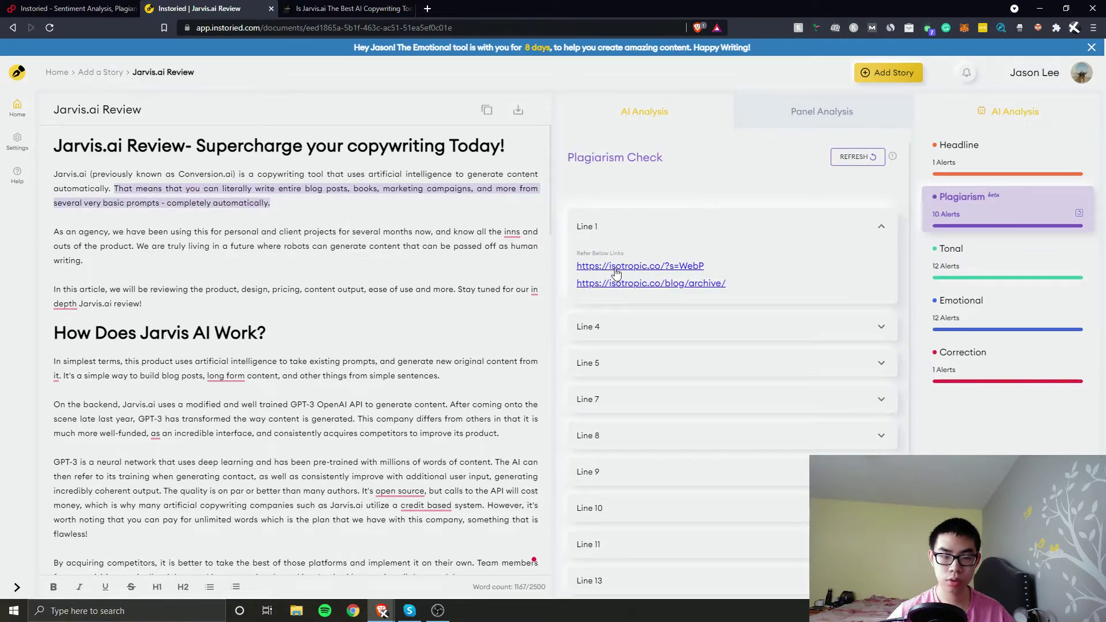
left_click(309, 7)
left_click(181, 149)
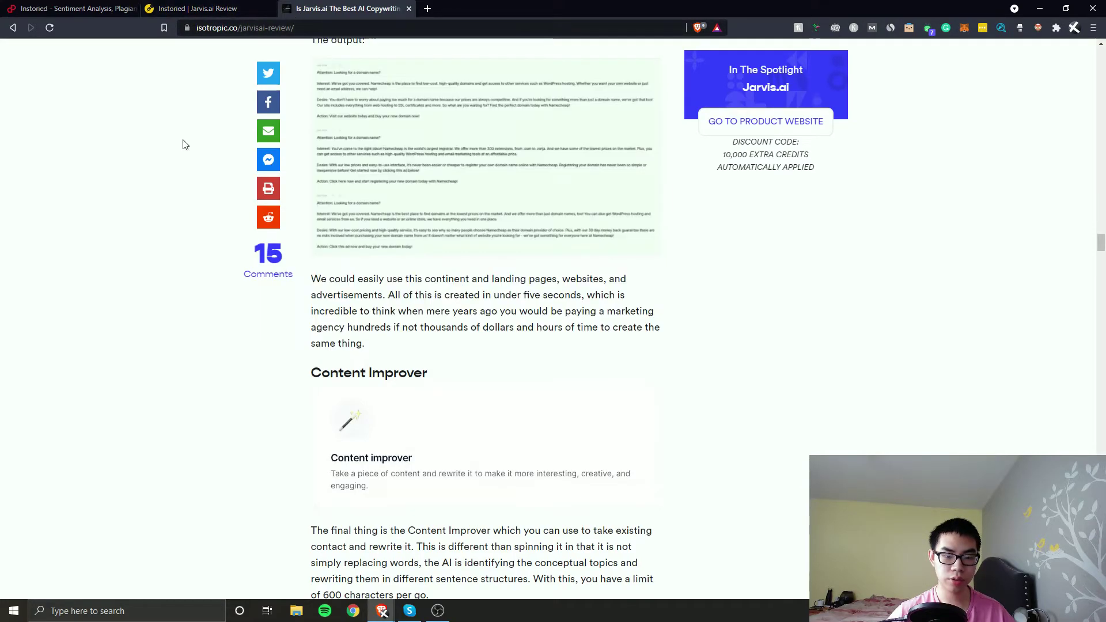
scroll(700, 322, "up", 20)
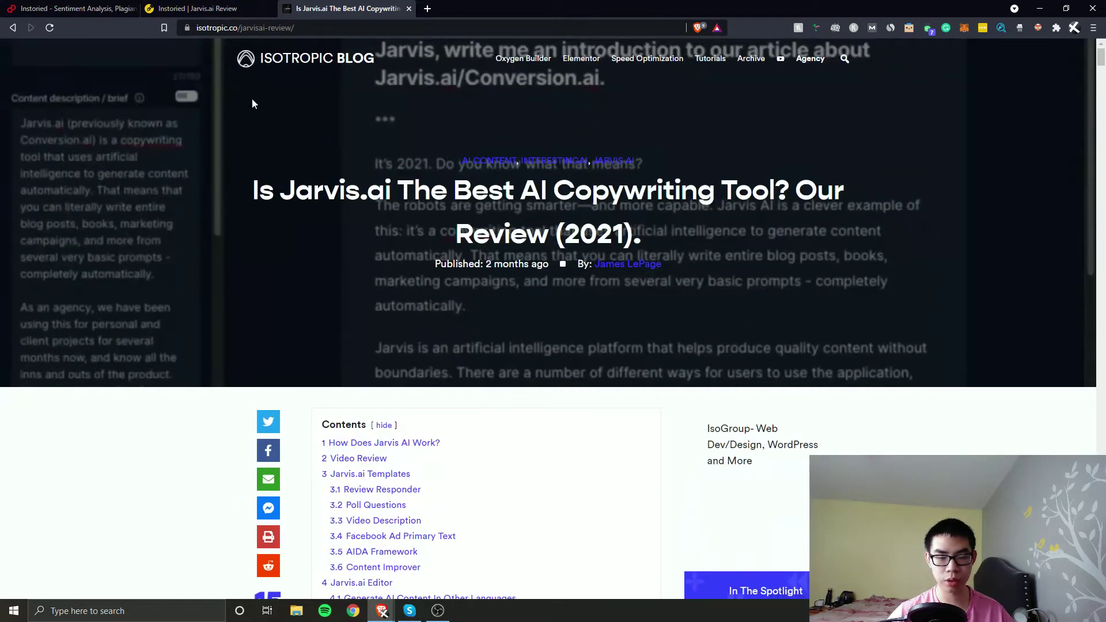
Return to the Instoried document and inspect further flagged lines in the plagiarism check, including Lines 4 and 10
left_click(238, 7)
left_click(659, 325)
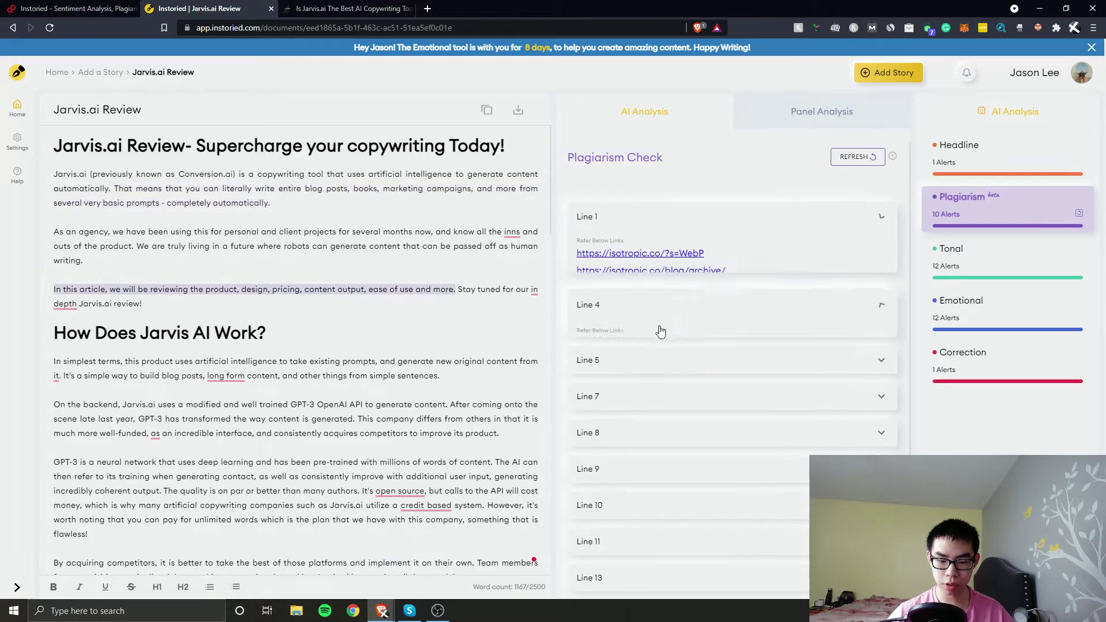
left_click(639, 345)
left_click(645, 433)
left_click(656, 477)
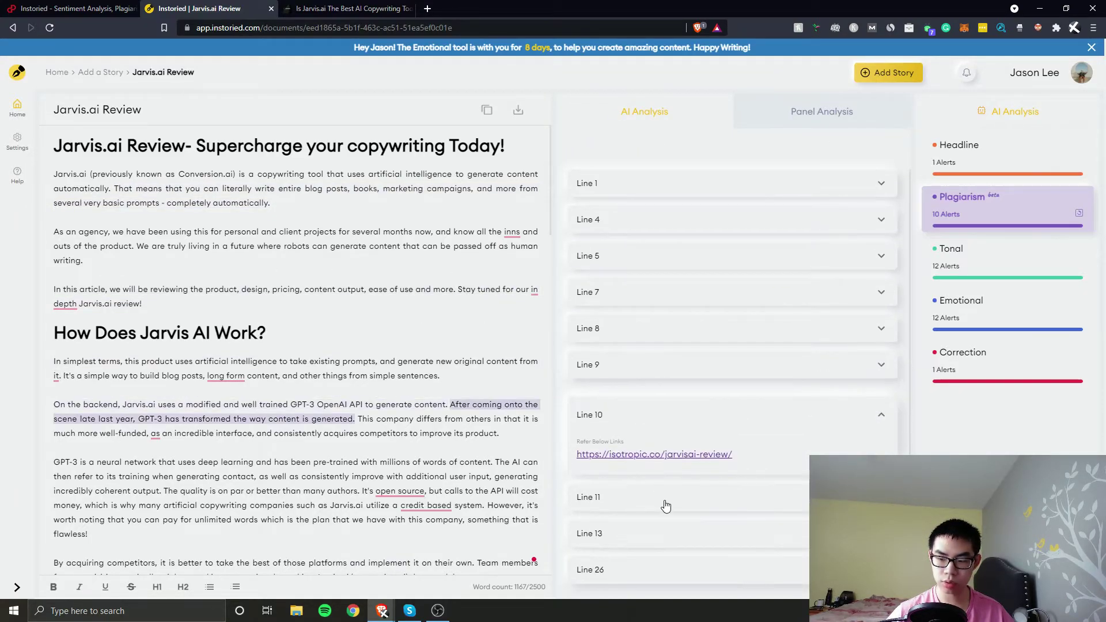
Review the article's headline analysis and look briefly at the panel analysis form
left_click(967, 156)
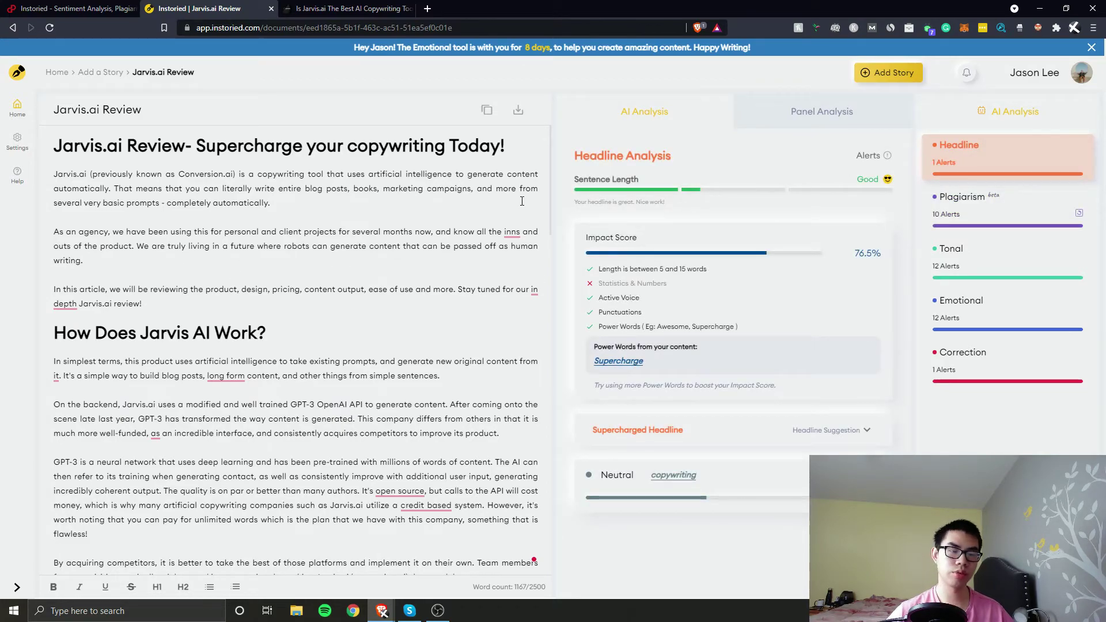
left_click(814, 118)
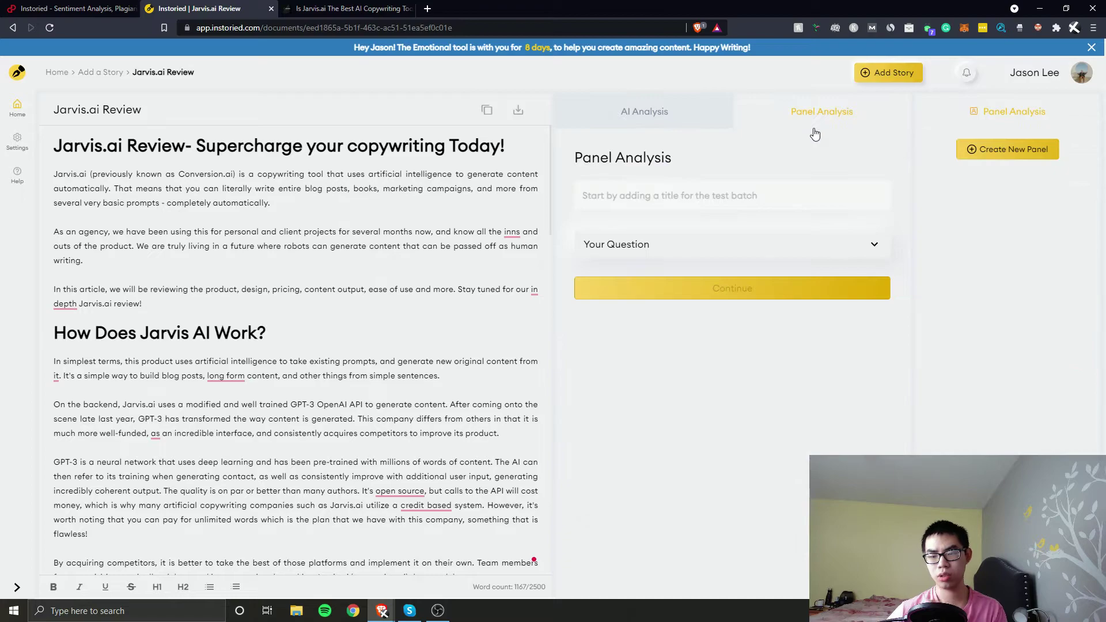
left_click(650, 112)
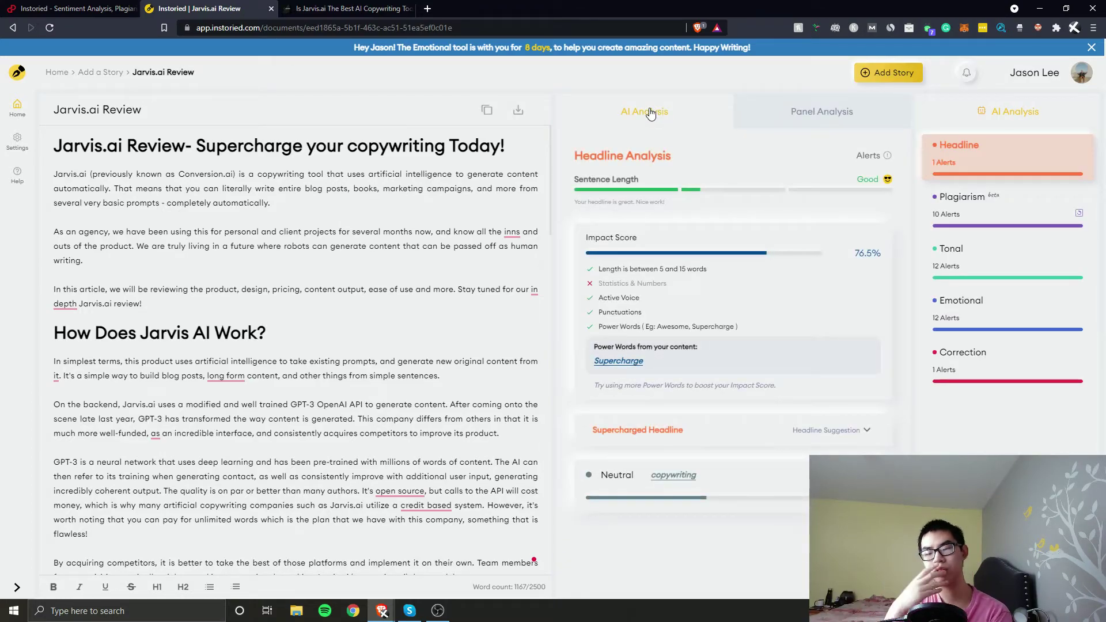
View the AI suggestions for "build" in the tonal analysis and open the emotional analysis
left_click(980, 264)
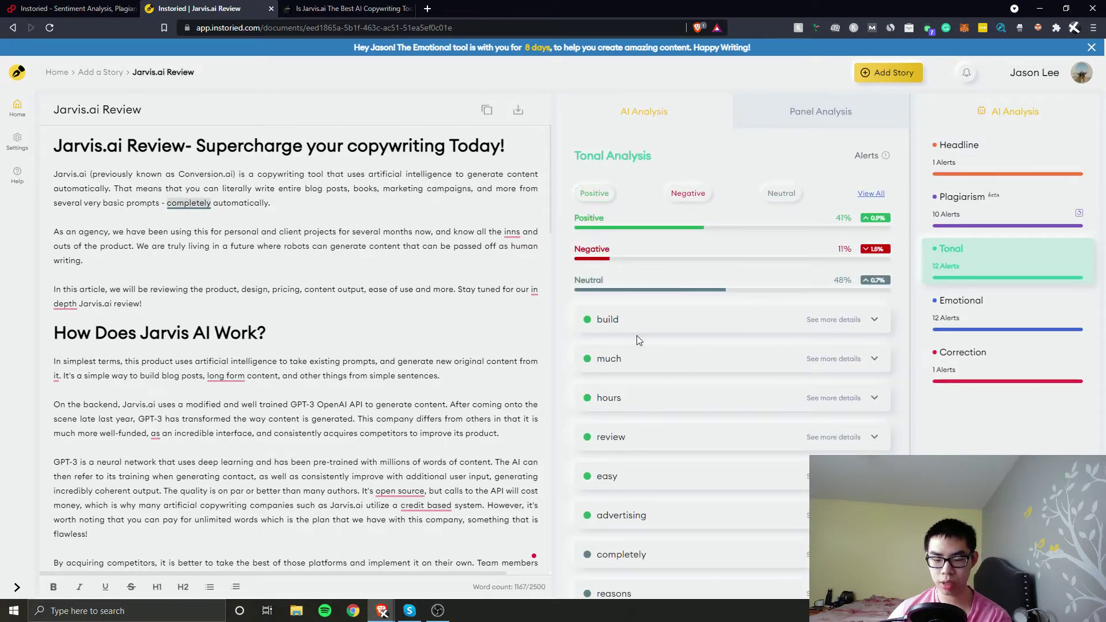
left_click(618, 334)
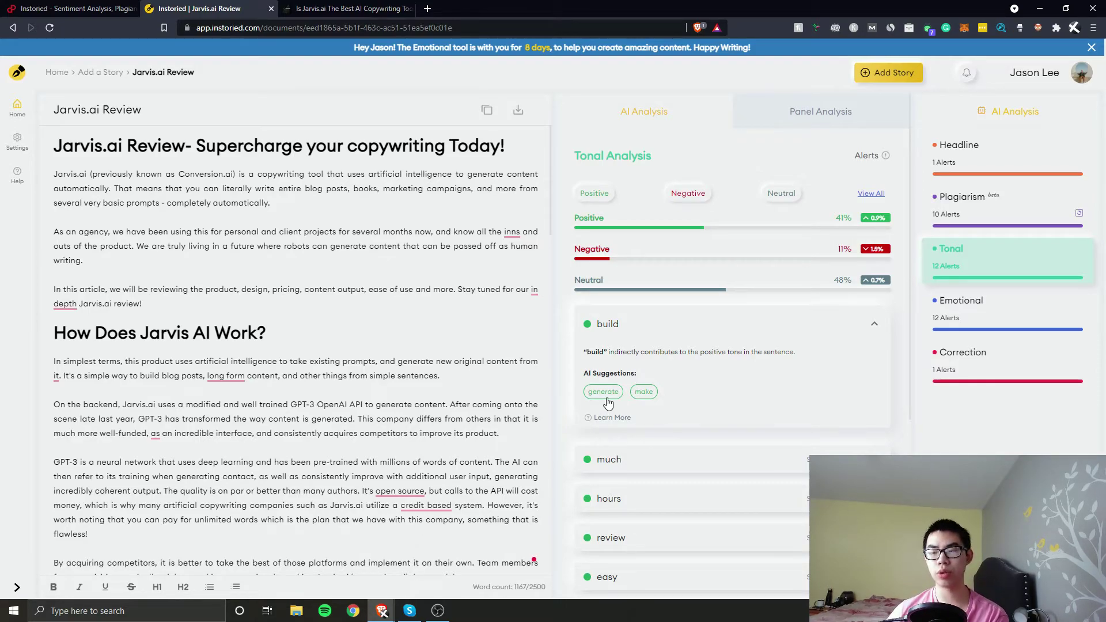
left_click(995, 334)
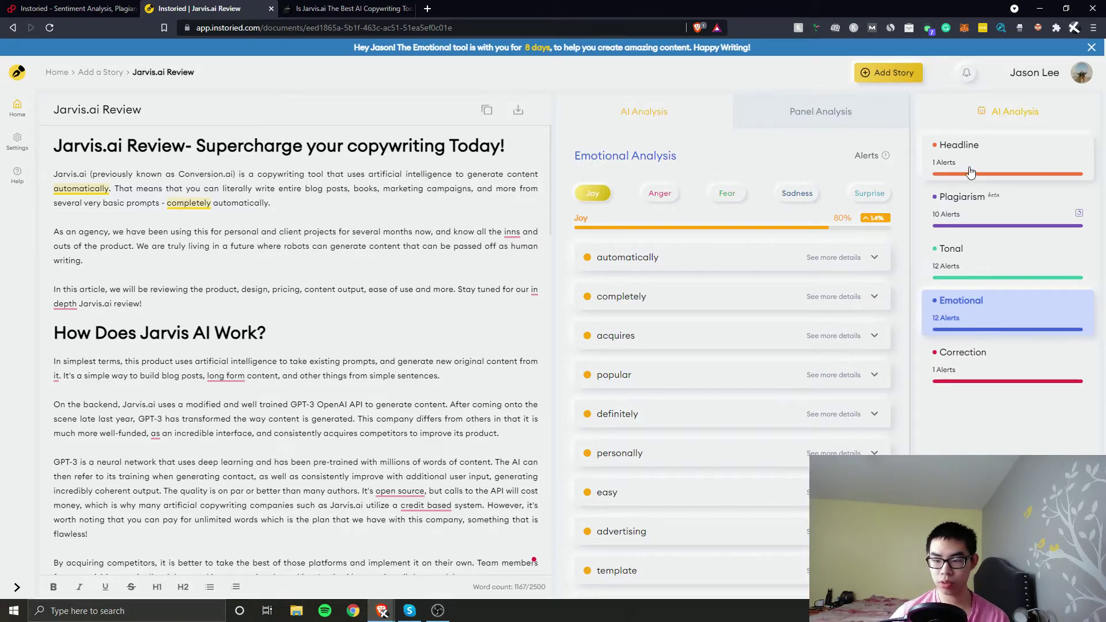
Look at the panel analysis again, and view the options for adding a story without creating one
left_click(788, 111)
left_click(677, 109)
left_click(879, 70)
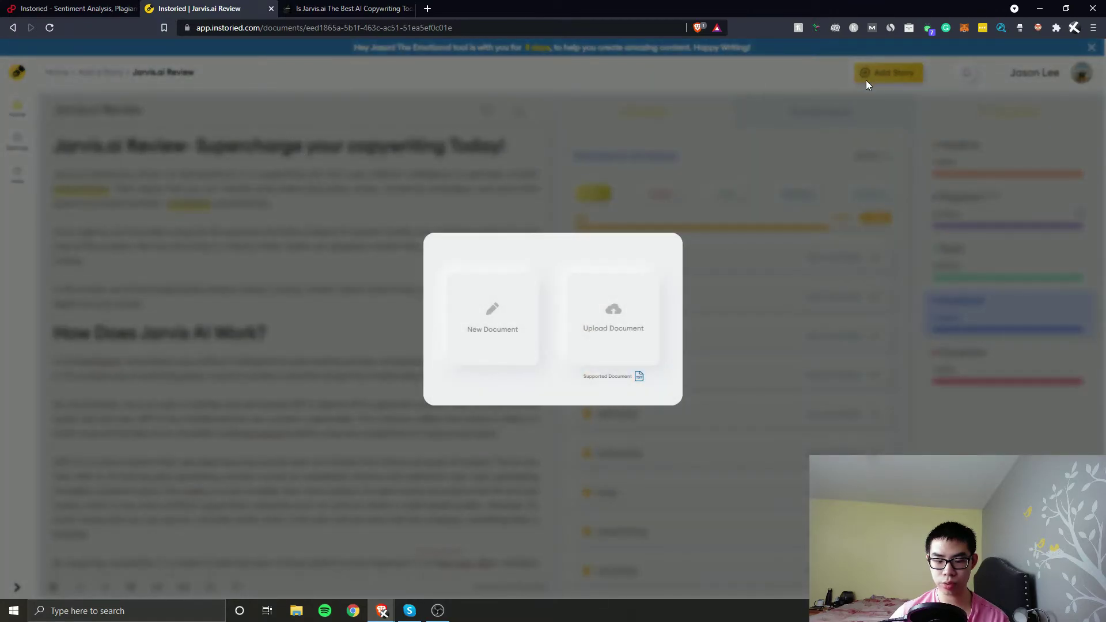
left_click(800, 223)
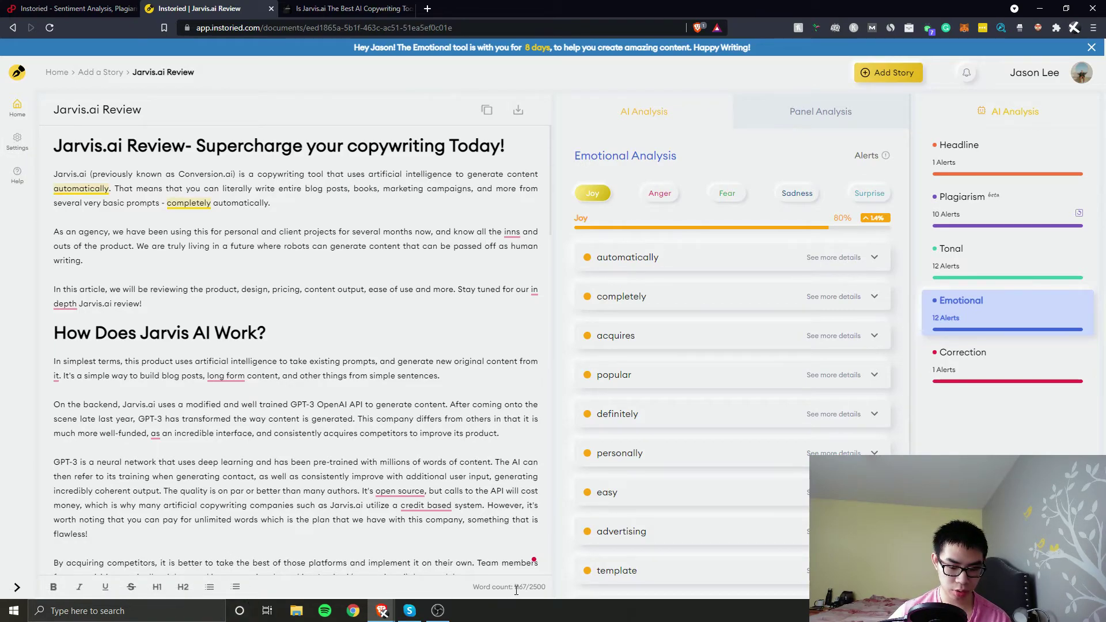
Highlight the document's word count, and view the expanded navigation sidebar before closing it
left_click_drag(514, 590, 543, 591)
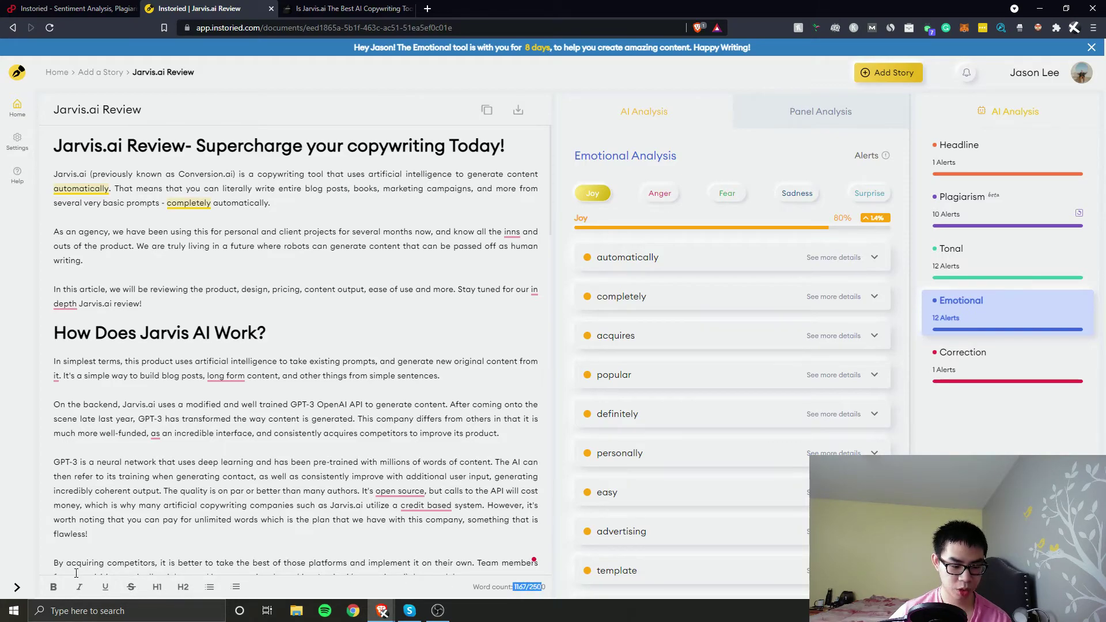
left_click(18, 587)
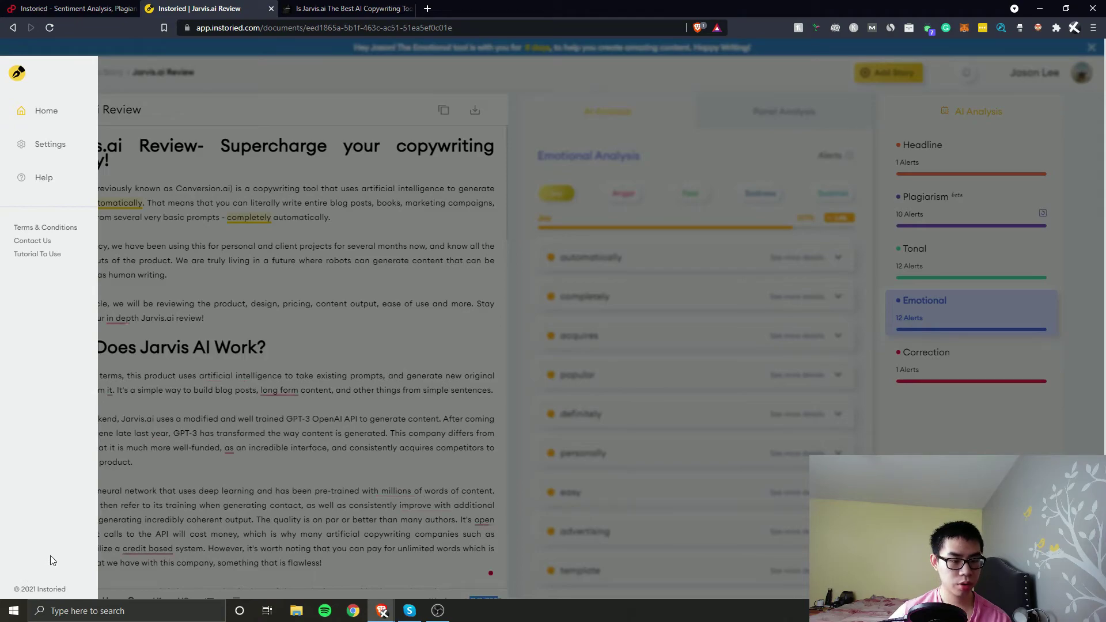
left_click(310, 490)
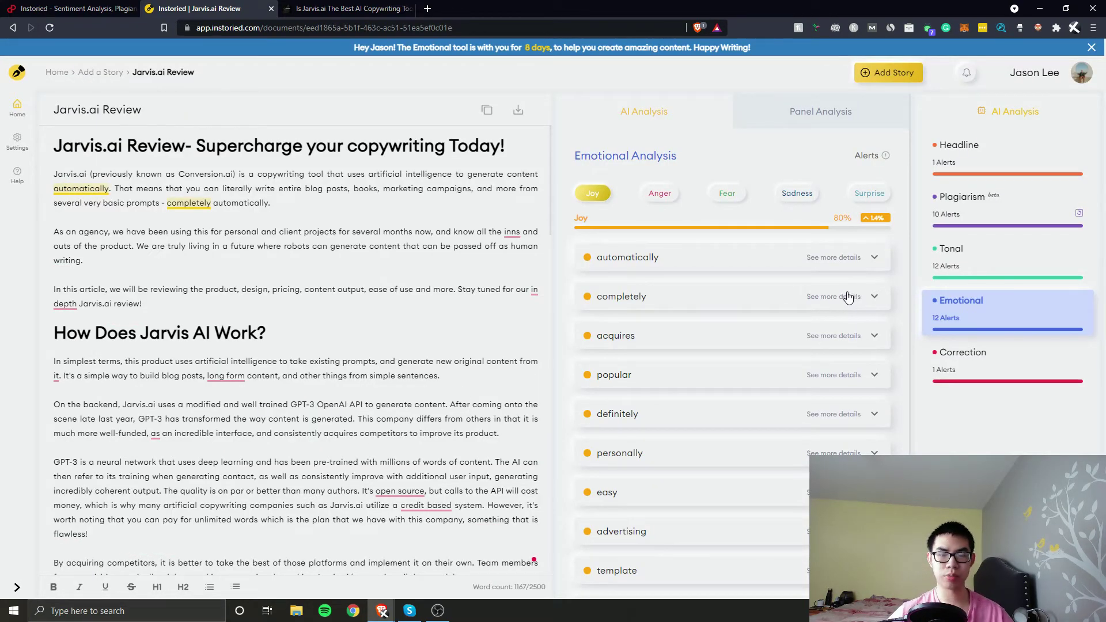
scroll(787, 302, "down", 1)
scroll(787, 296, "up", 1)
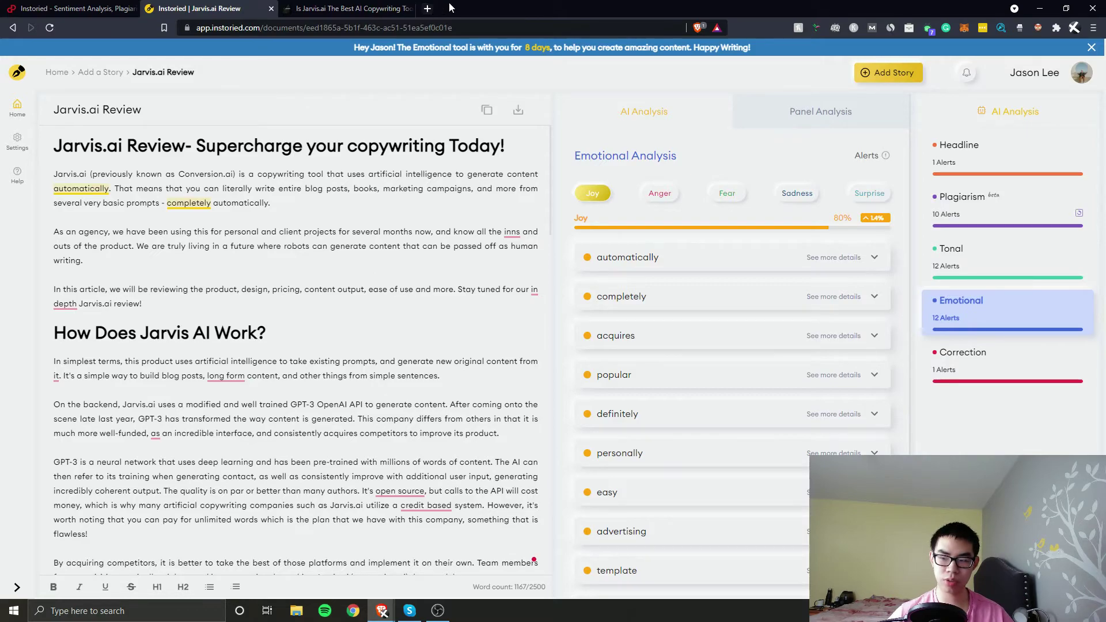
Open the Instoried page on PitchGround in a new browser tab and return to the Jarvis.ai Review document
left_click(426, 8)
type("i")
key("Return")
left_click(345, 8)
left_click(221, 9)
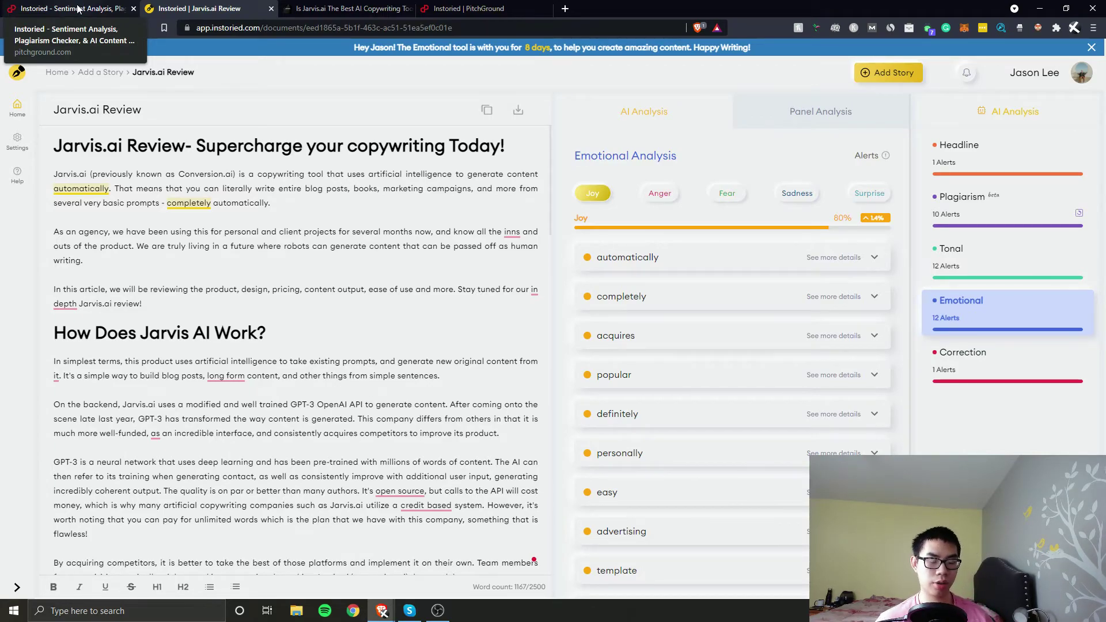
Go to the Instoried home page, and check the lifetime plans on the PitchGround deal page
left_click(12, 77)
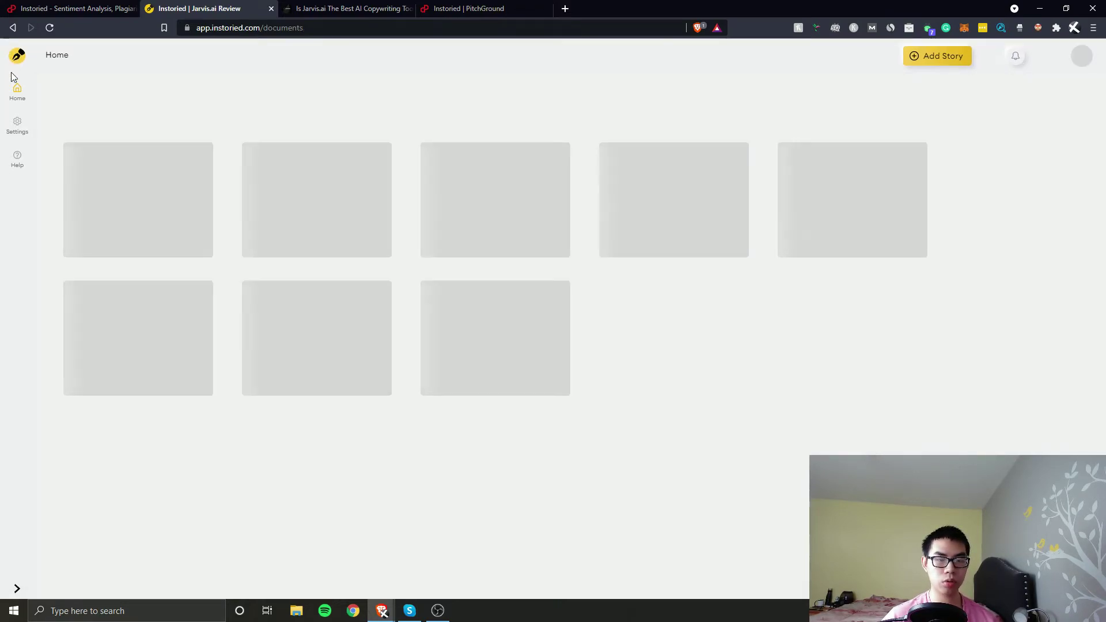
left_click(91, 7)
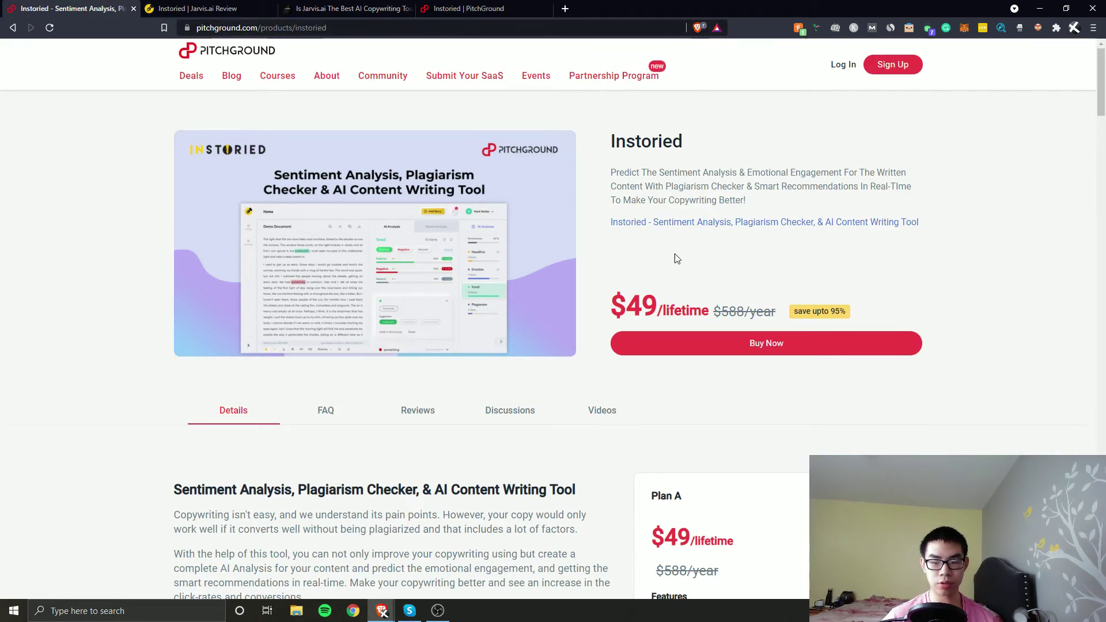
scroll(650, 252, "down", 10)
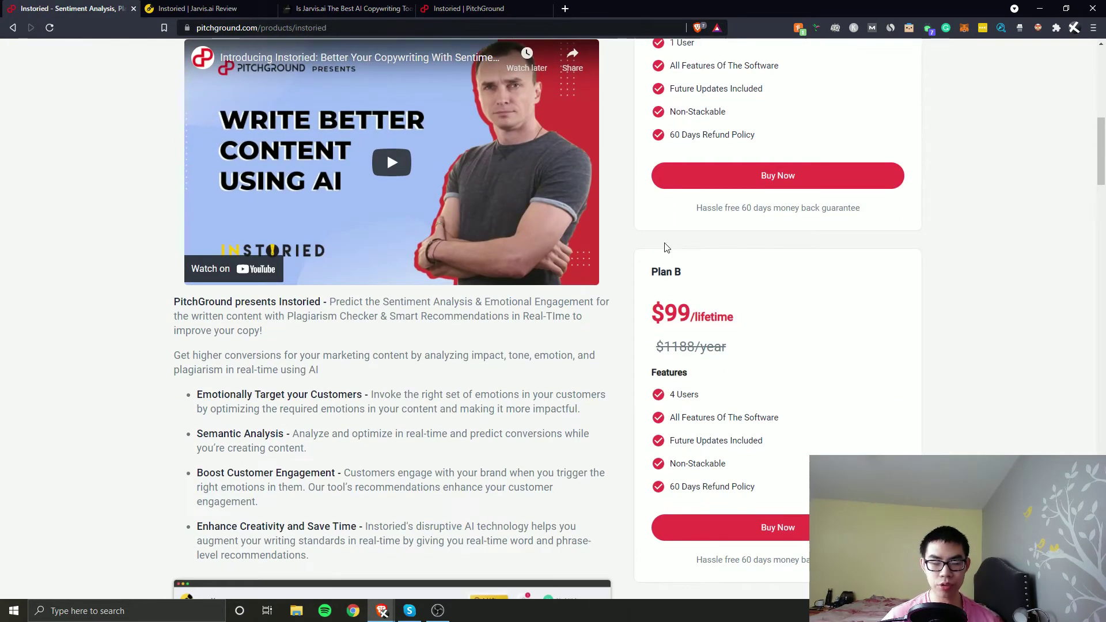
Reopen the Jarvis.ai Review document in Instoried, and return to the PitchGround deal page to check Plan A
left_click(190, 8)
left_click(171, 285)
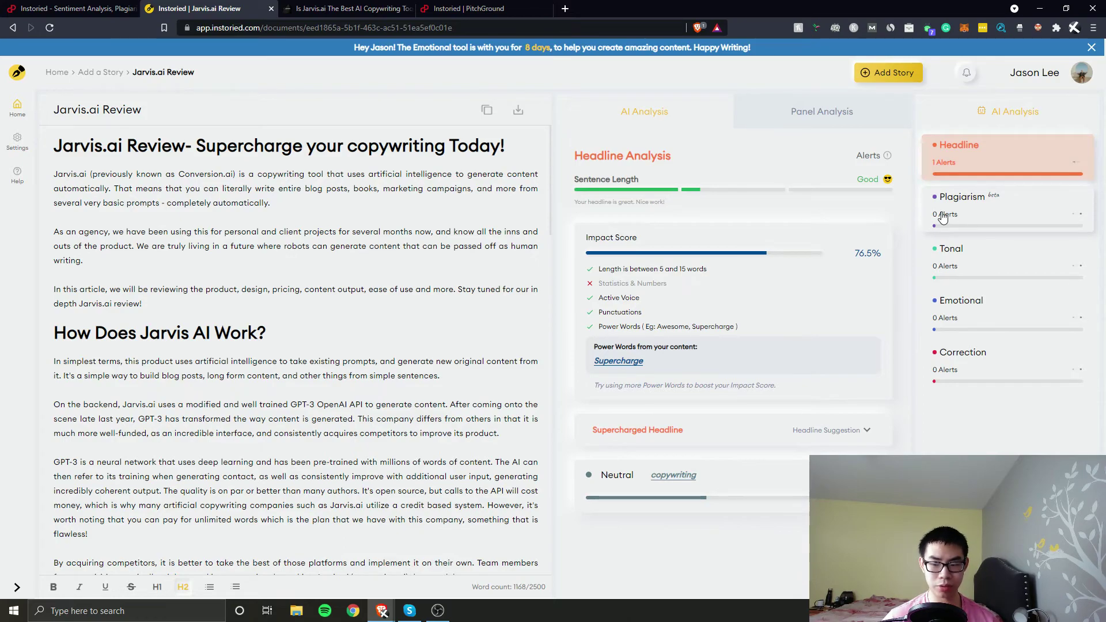
left_click(75, 8)
scroll(748, 240, "up", 5)
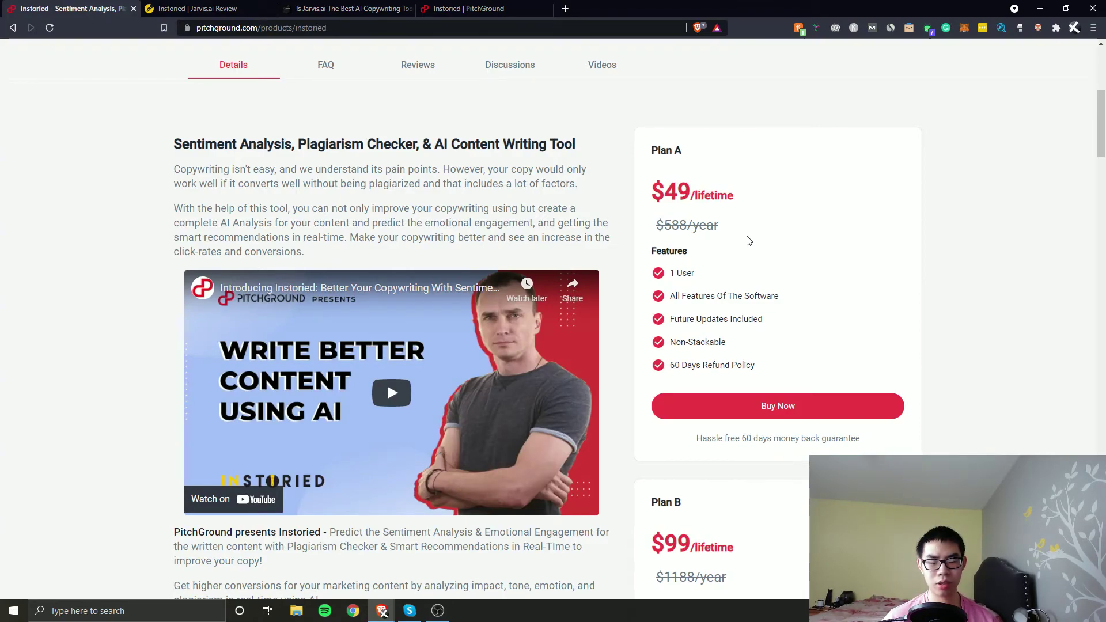
Return to the Jarvis.ai Review document and expand the AI suggestions for "build" in the tonal analysis
left_click(216, 5)
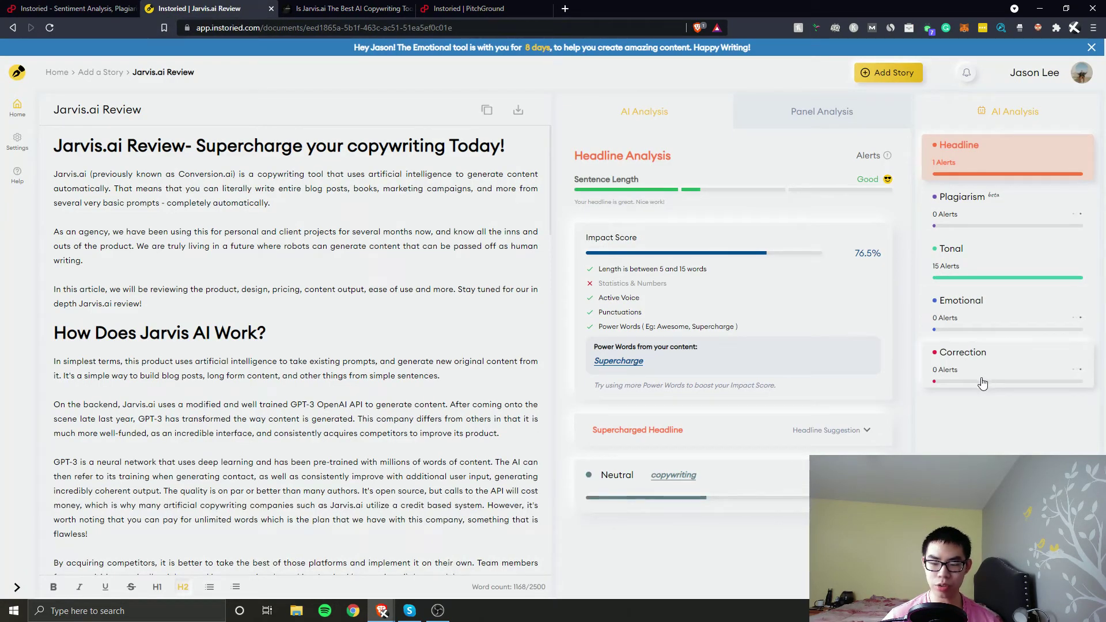
left_click(953, 253)
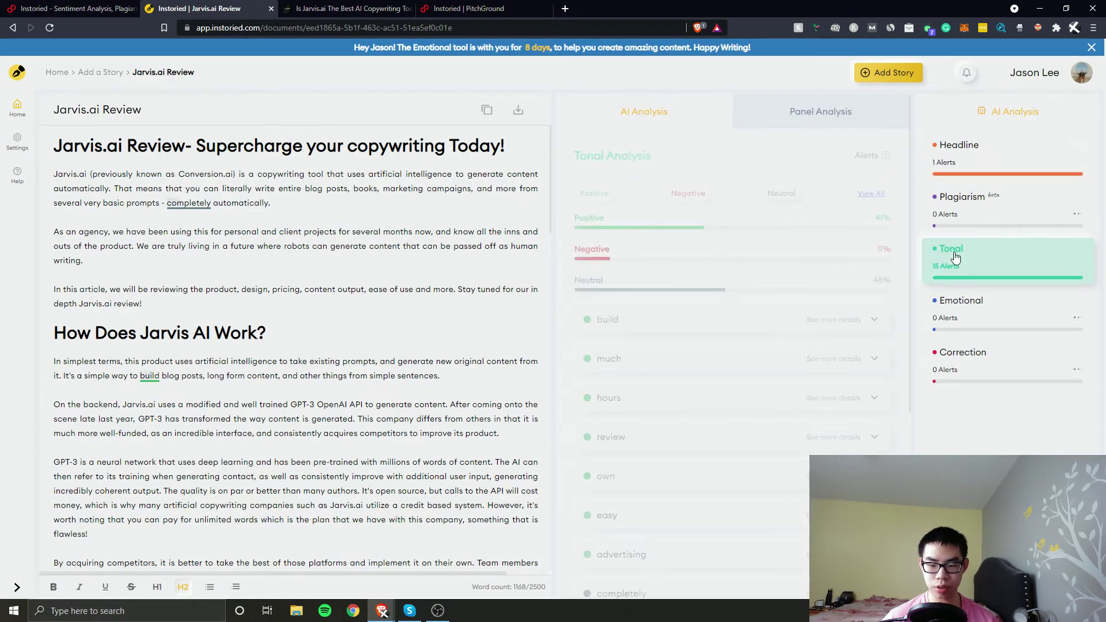
left_click(821, 321)
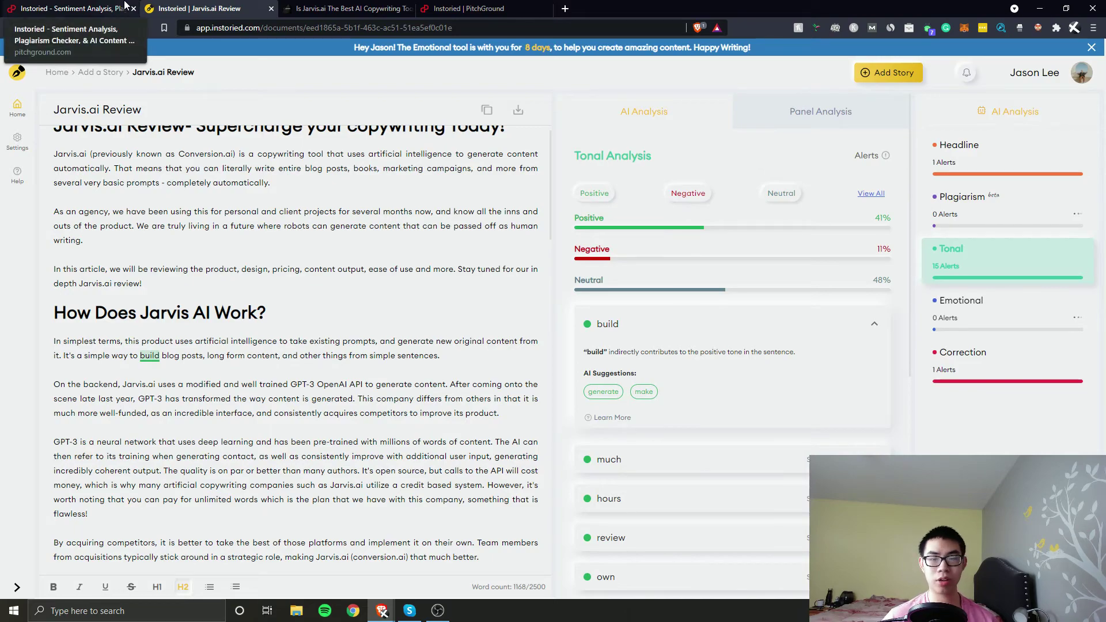
Examine the PitchGround deal page for Instoried's plans, feature descriptions, benefits and company news
left_click(125, 5)
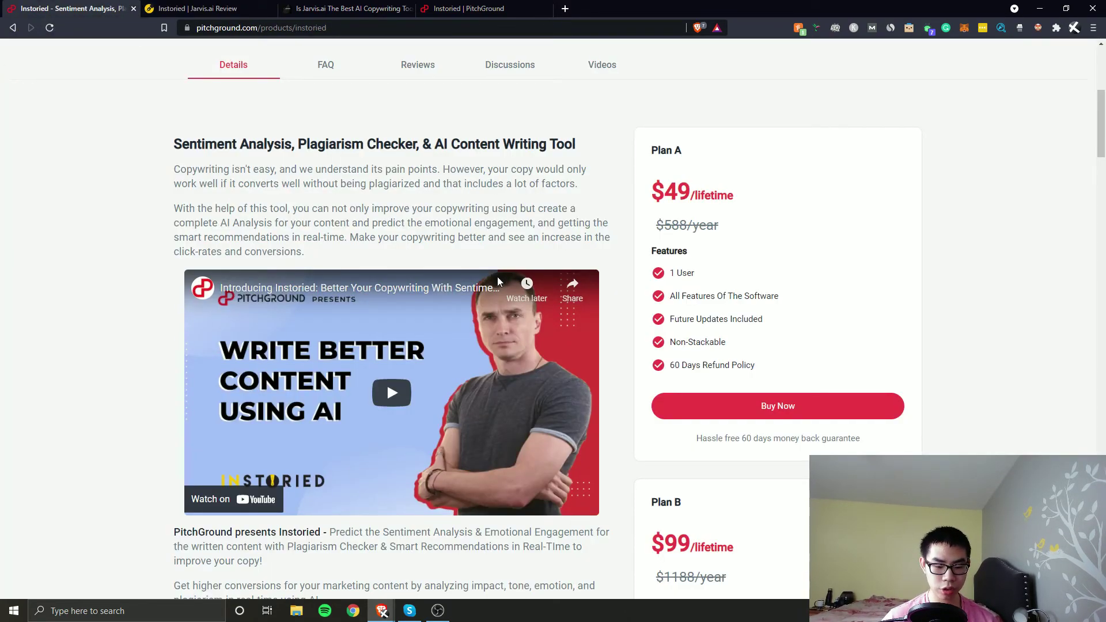
scroll(498, 280, "down", 4)
scroll(498, 281, "down", 5)
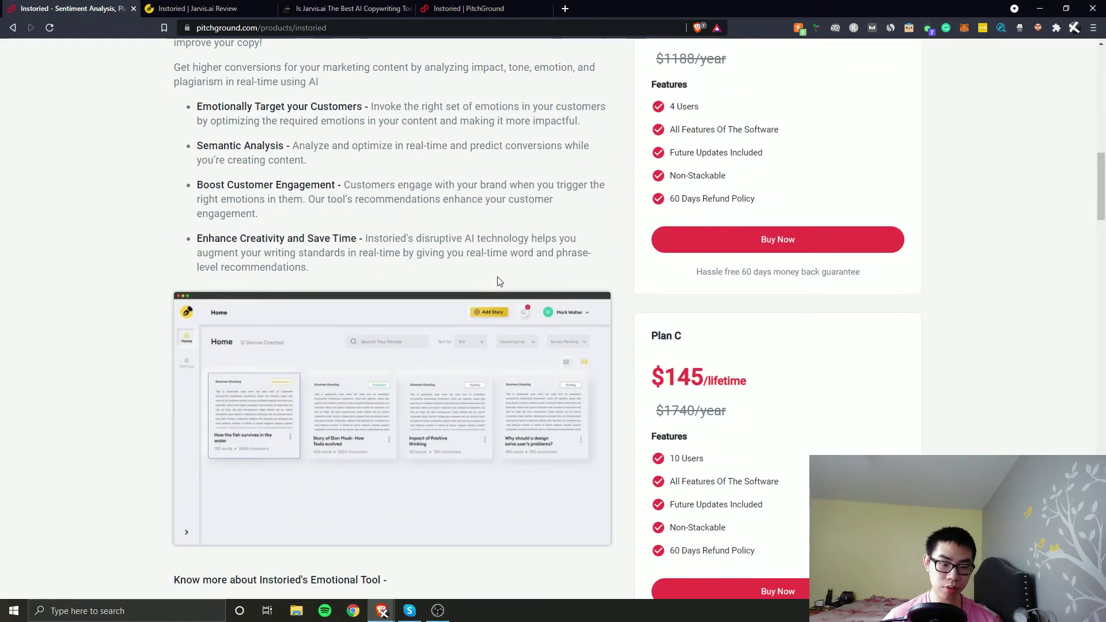
scroll(499, 280, "down", 4)
scroll(498, 280, "up", 6)
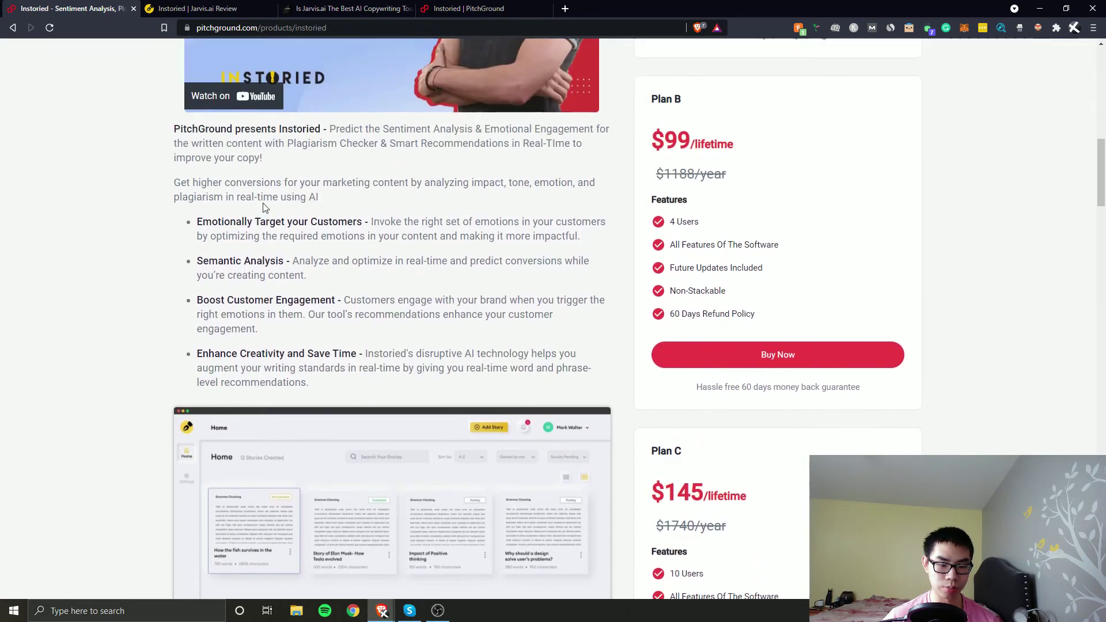
scroll(279, 220, "down", 10)
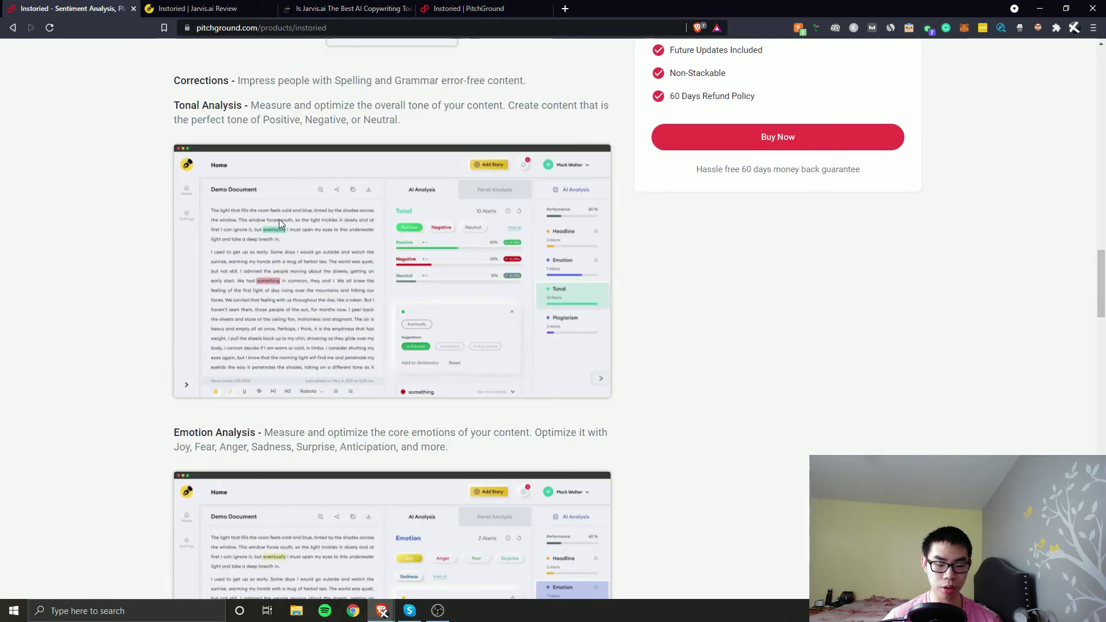
scroll(279, 221, "down", 6)
scroll(279, 219, "down", 11)
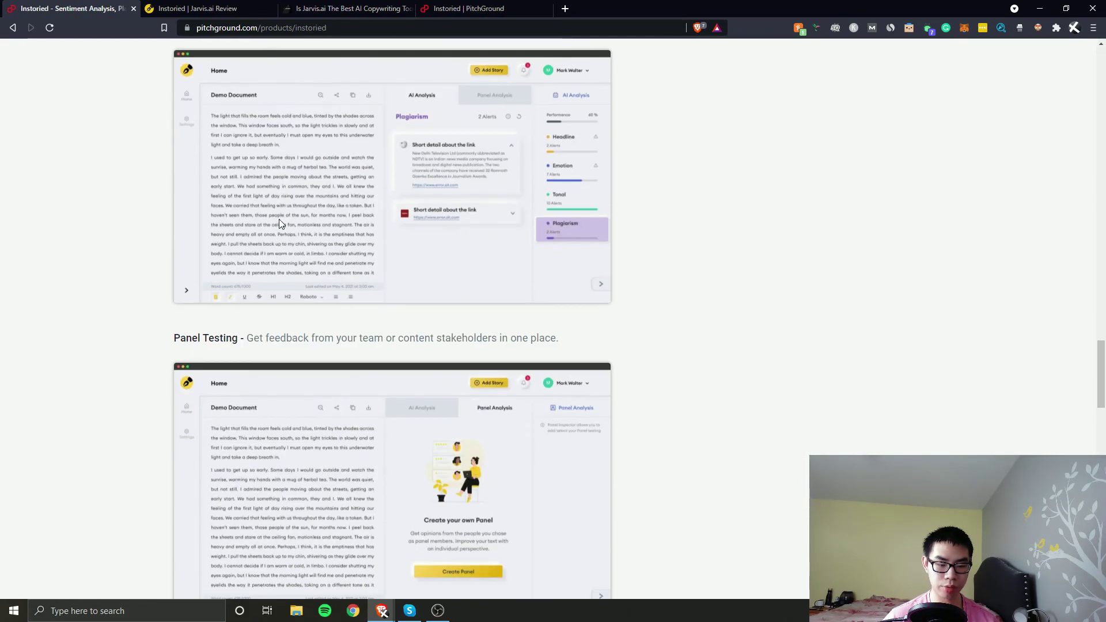
scroll(278, 219, "down", 20)
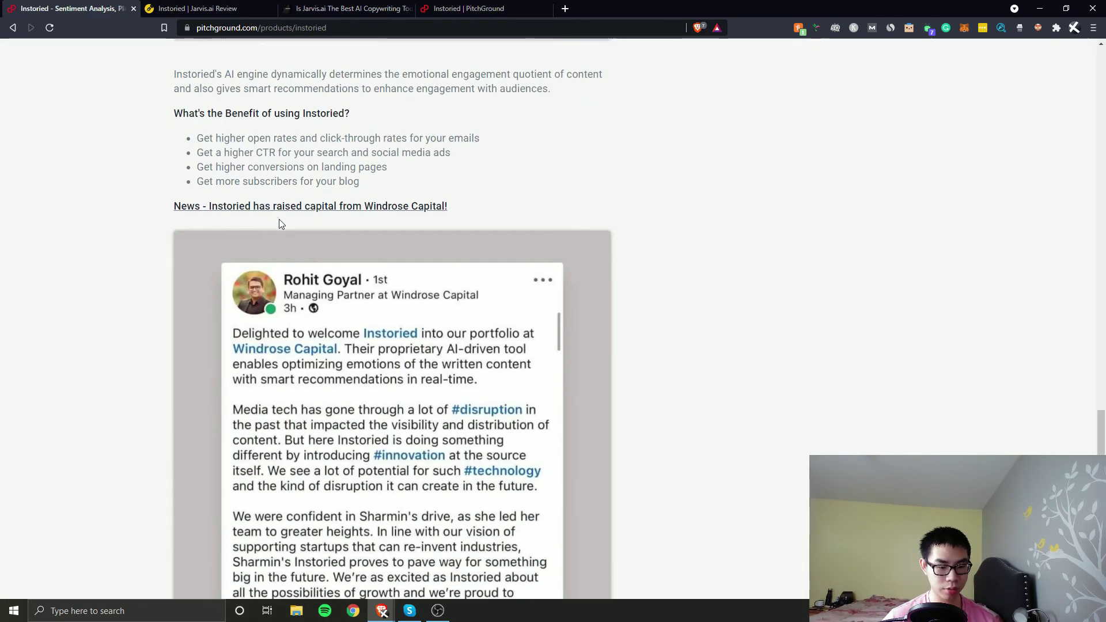
Look back over the PitchGround feature sections and plans, ending at the product heading and price
scroll(283, 213, "up", 20)
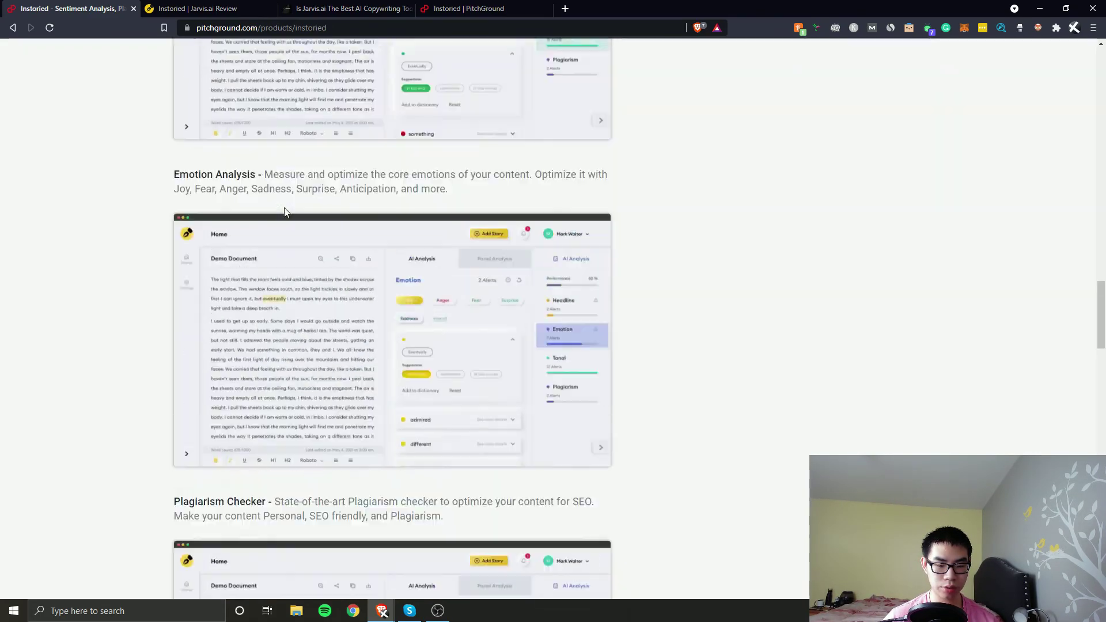
scroll(284, 211, "up", 1)
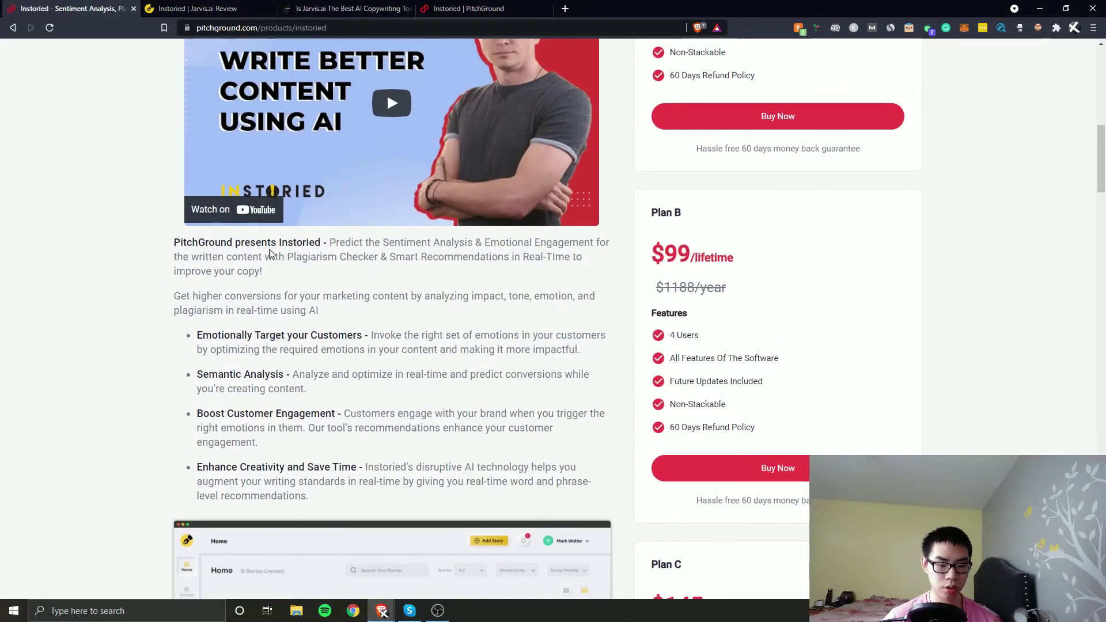
scroll(304, 332, "down", 4)
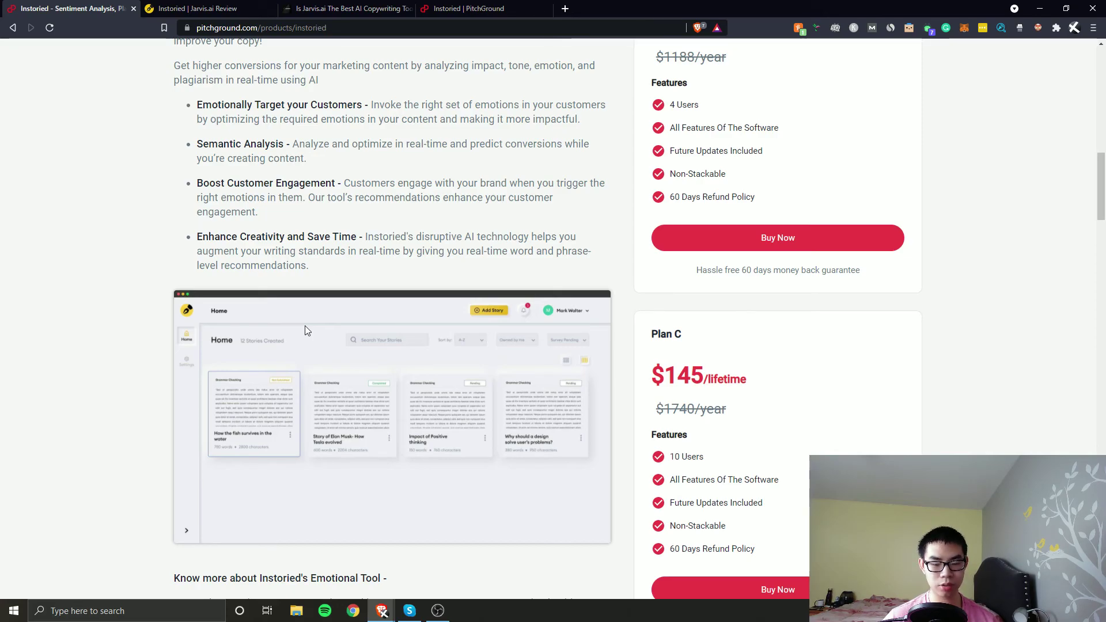
scroll(305, 326, "up", 15)
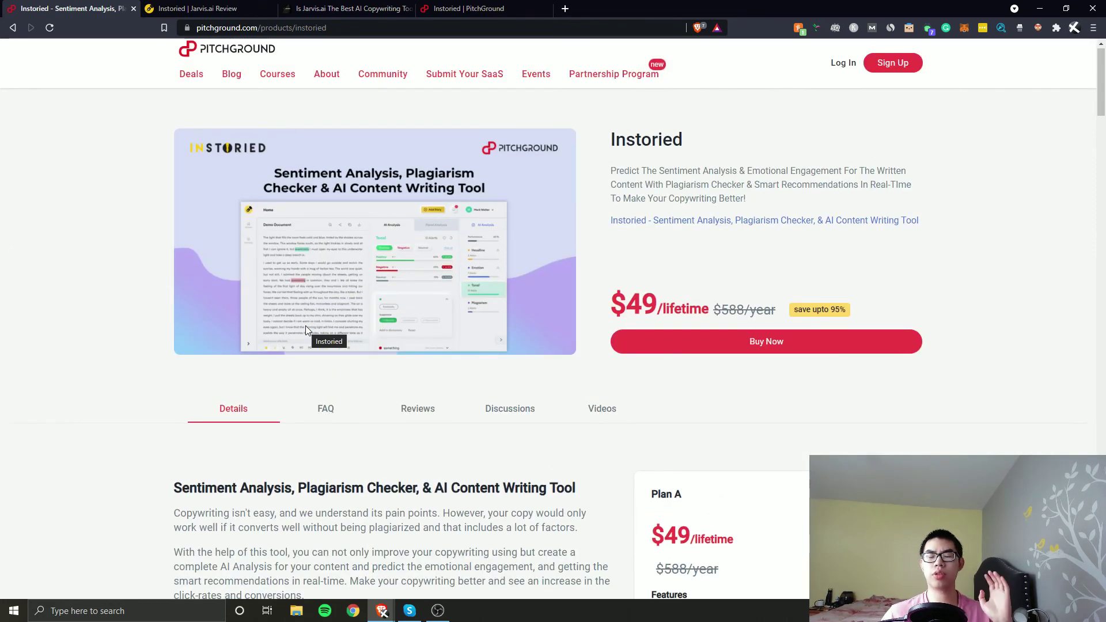